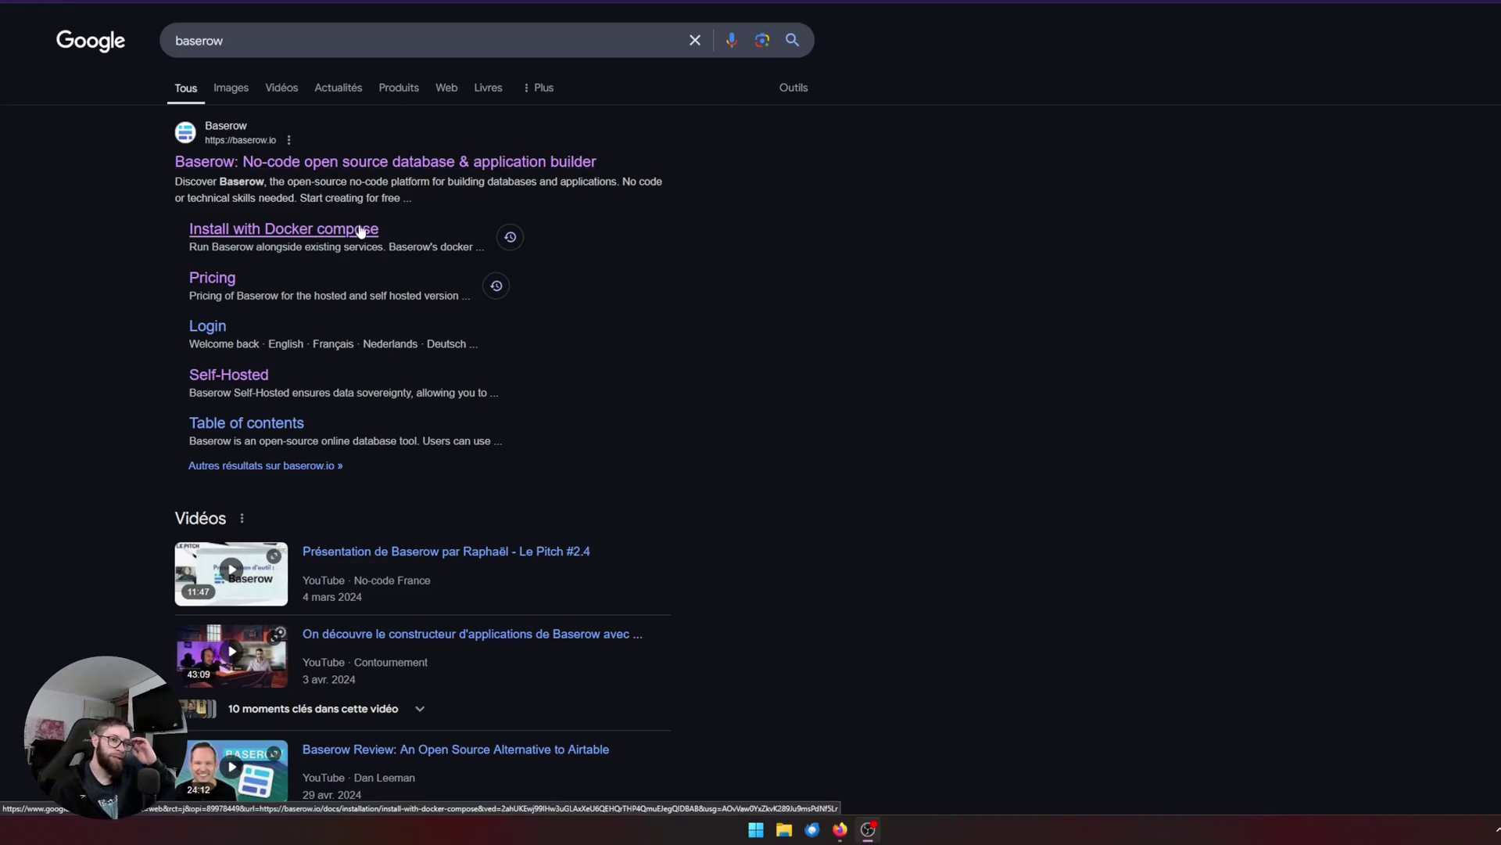
# Open Baserow's Docker compose installation guide and examine the quickstart configuration, including its BASEROW_PUBLIC_URL value
pyautogui.click(348, 226)
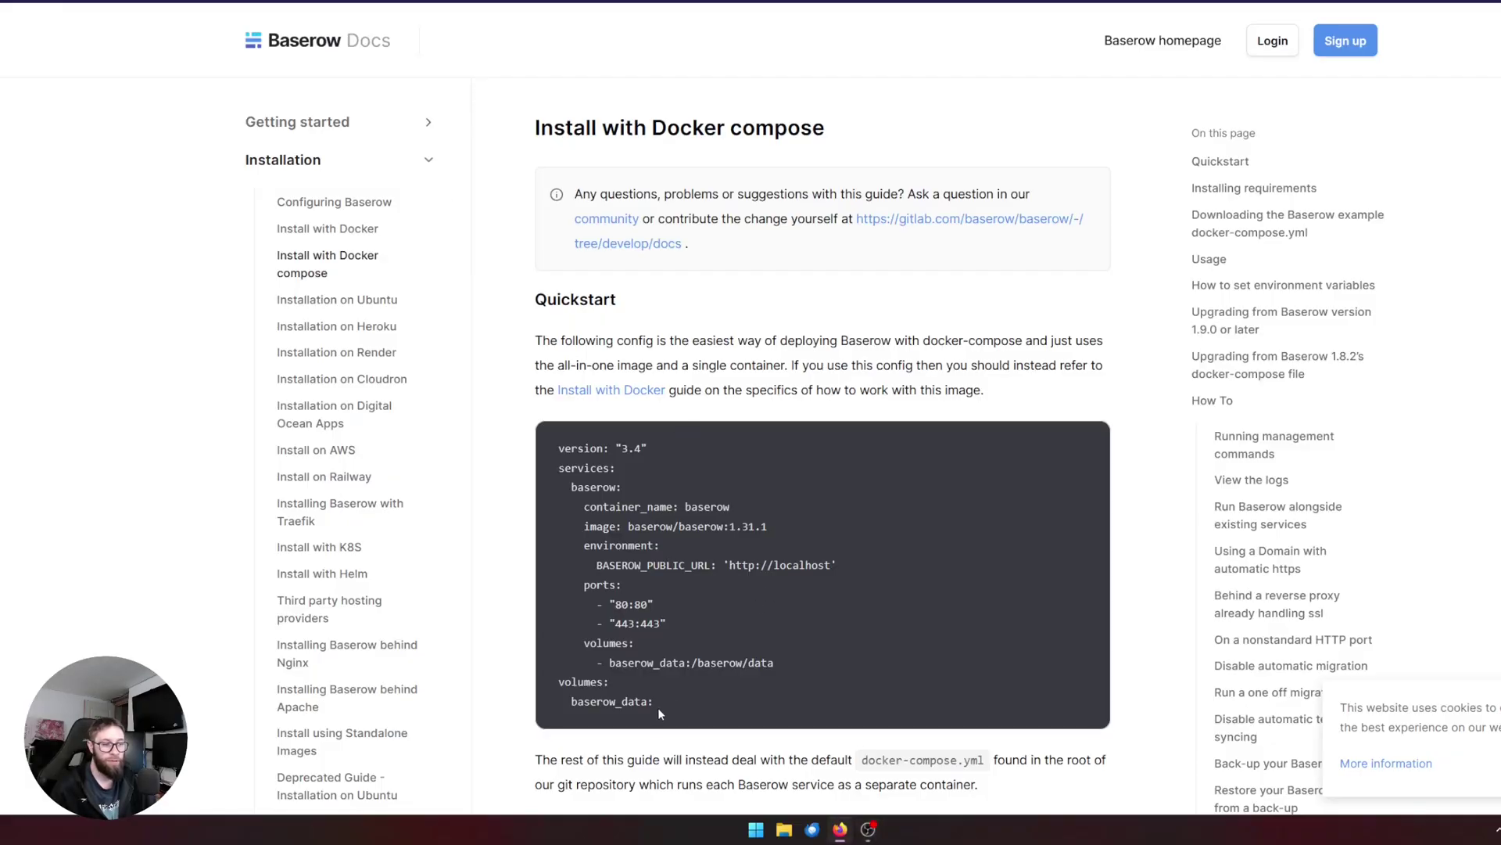
pyautogui.moveTo(659, 707); pyautogui.dragTo(558, 447)
pyautogui.click(885, 507)
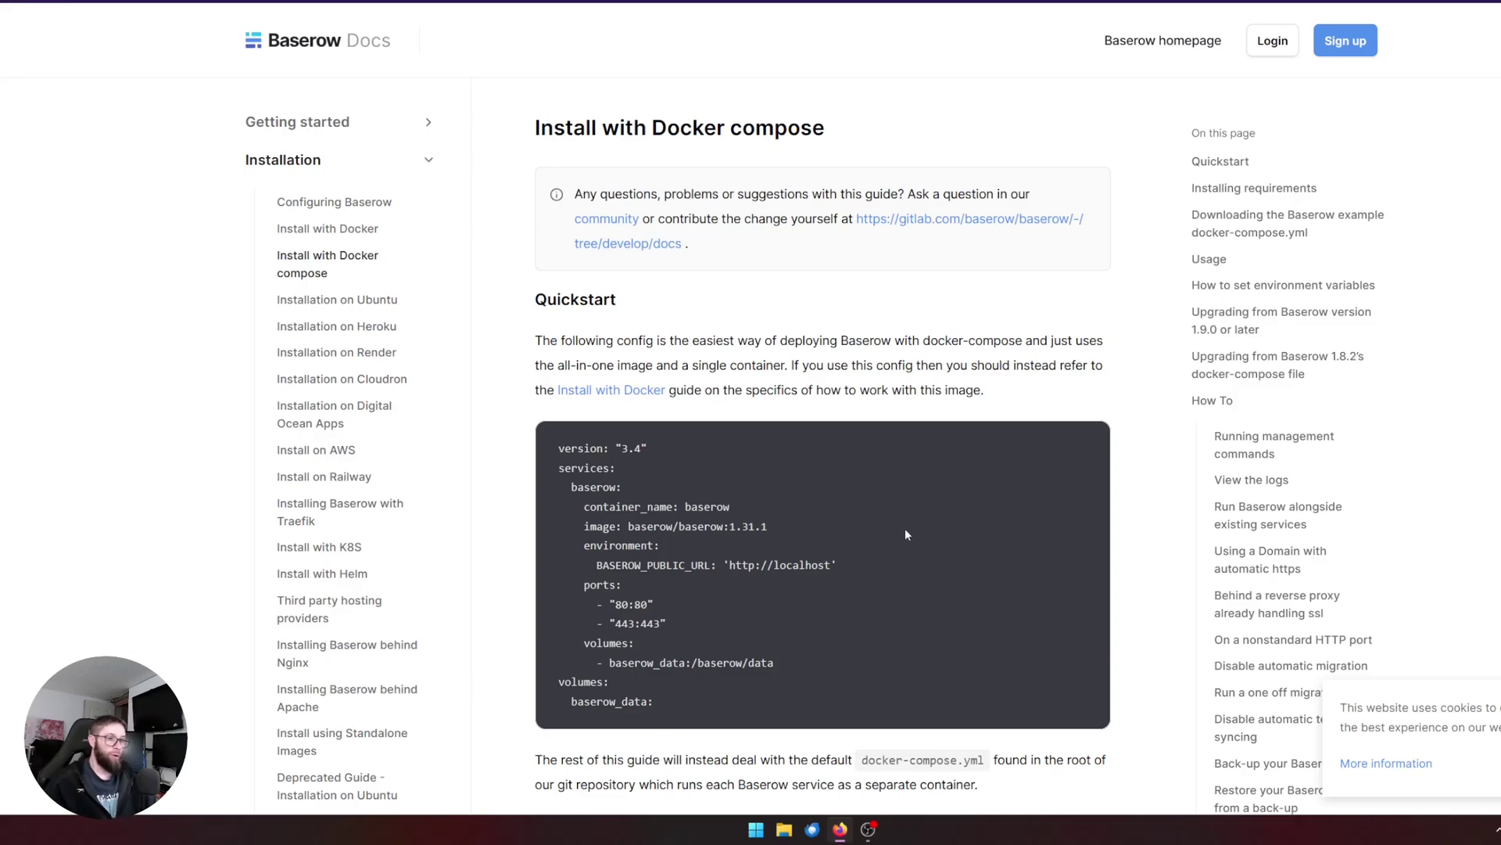
pyautogui.moveTo(834, 564); pyautogui.dragTo(729, 564)
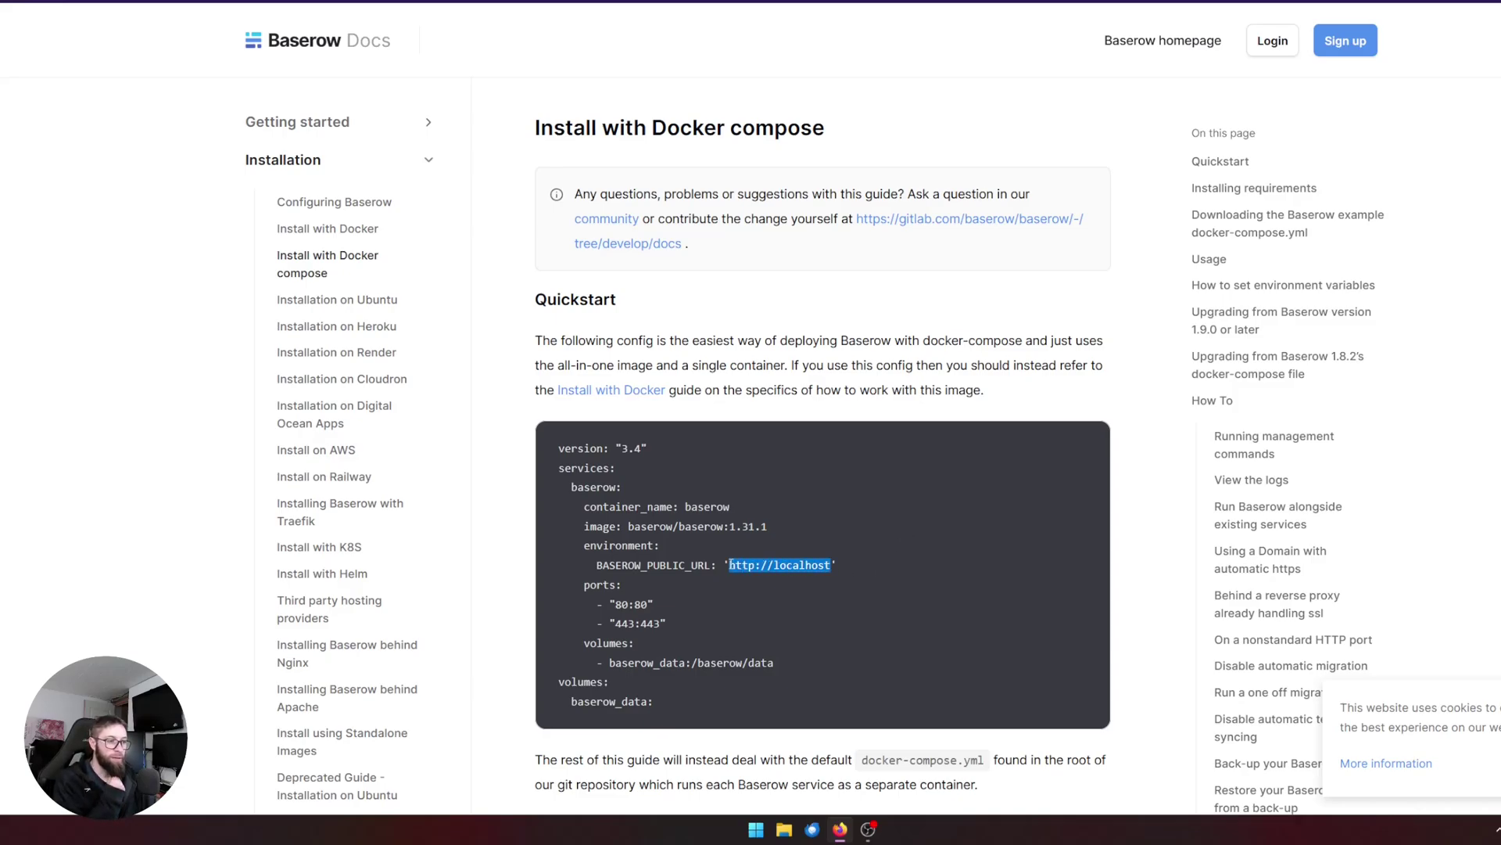
pyautogui.click(901, 568)
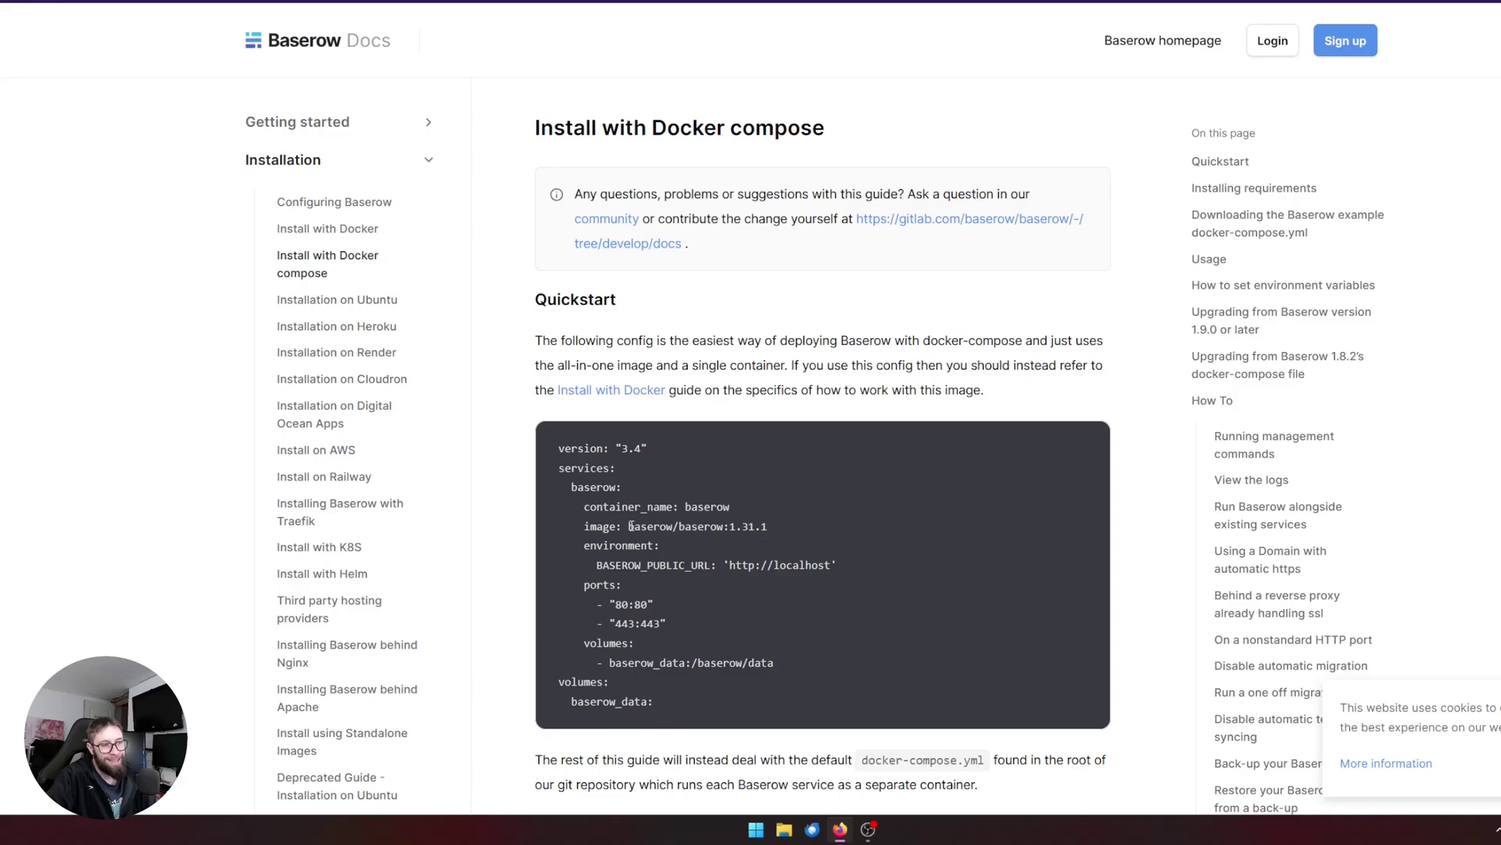
# Examine the image name and version tag in the quickstart compose configuration
pyautogui.moveTo(628, 526); pyautogui.dragTo(767, 528)
pyautogui.click(778, 538)
pyautogui.click(753, 533)
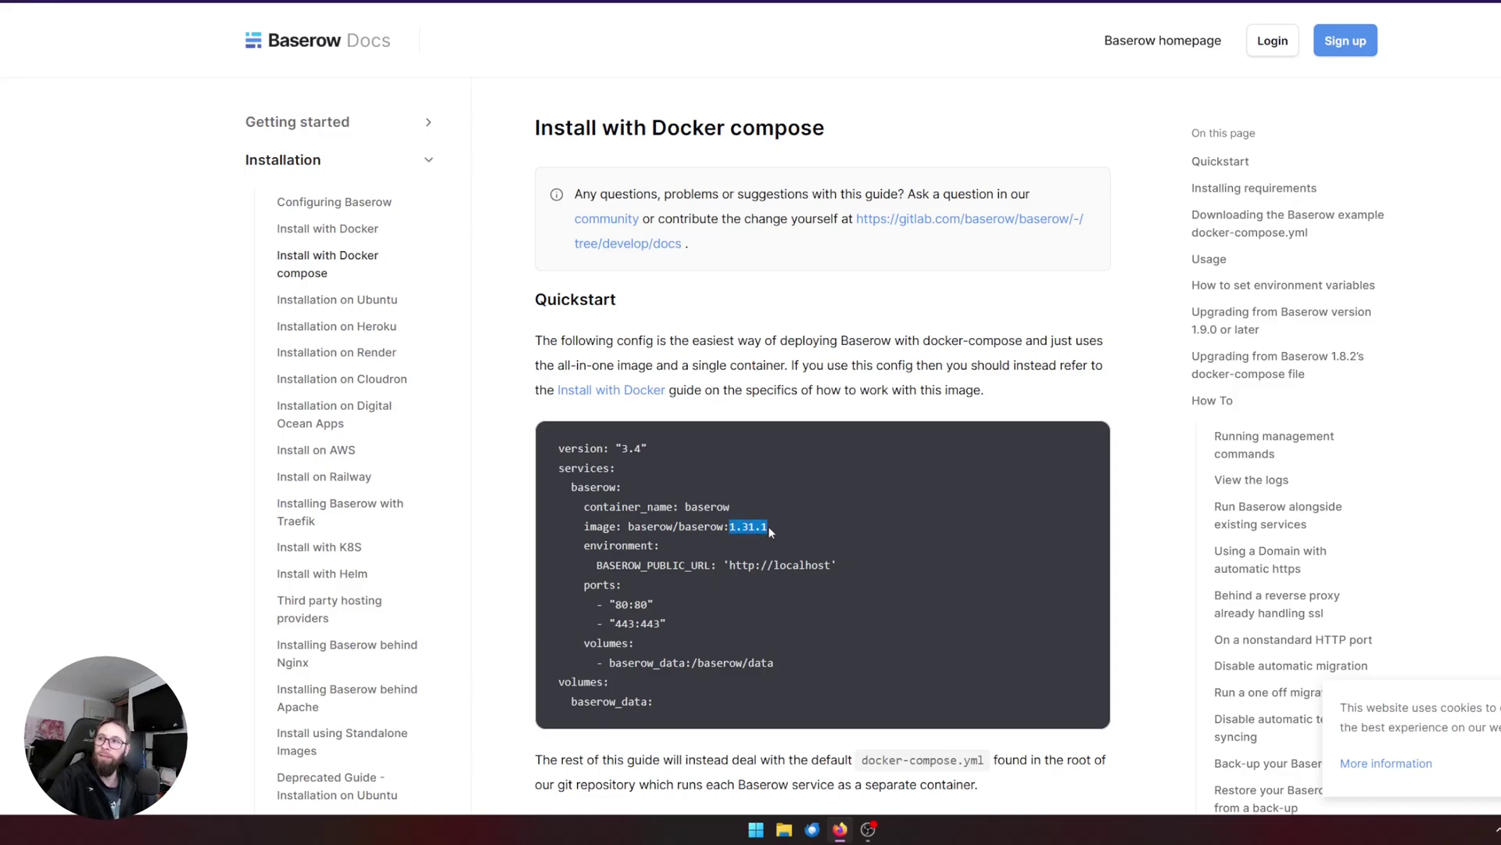
pyautogui.click(775, 524)
pyautogui.moveTo(729, 527); pyautogui.dragTo(770, 527)
pyautogui.click(776, 527)
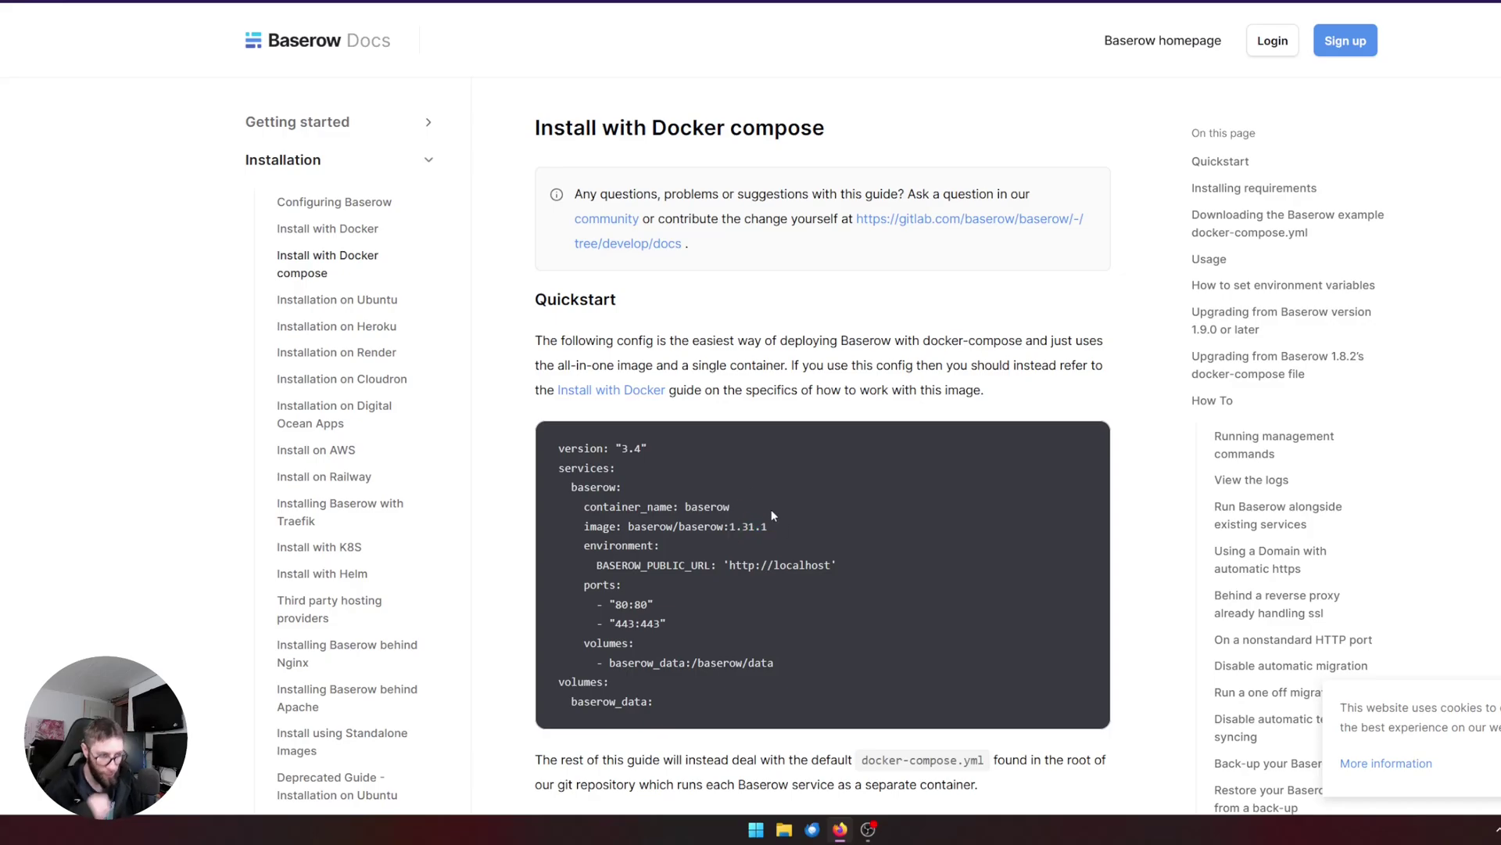
# Compare the version announced on the Baserow homepage with the image tag in the Docker compose guide
pyautogui.hotkey('alt', 'Left')
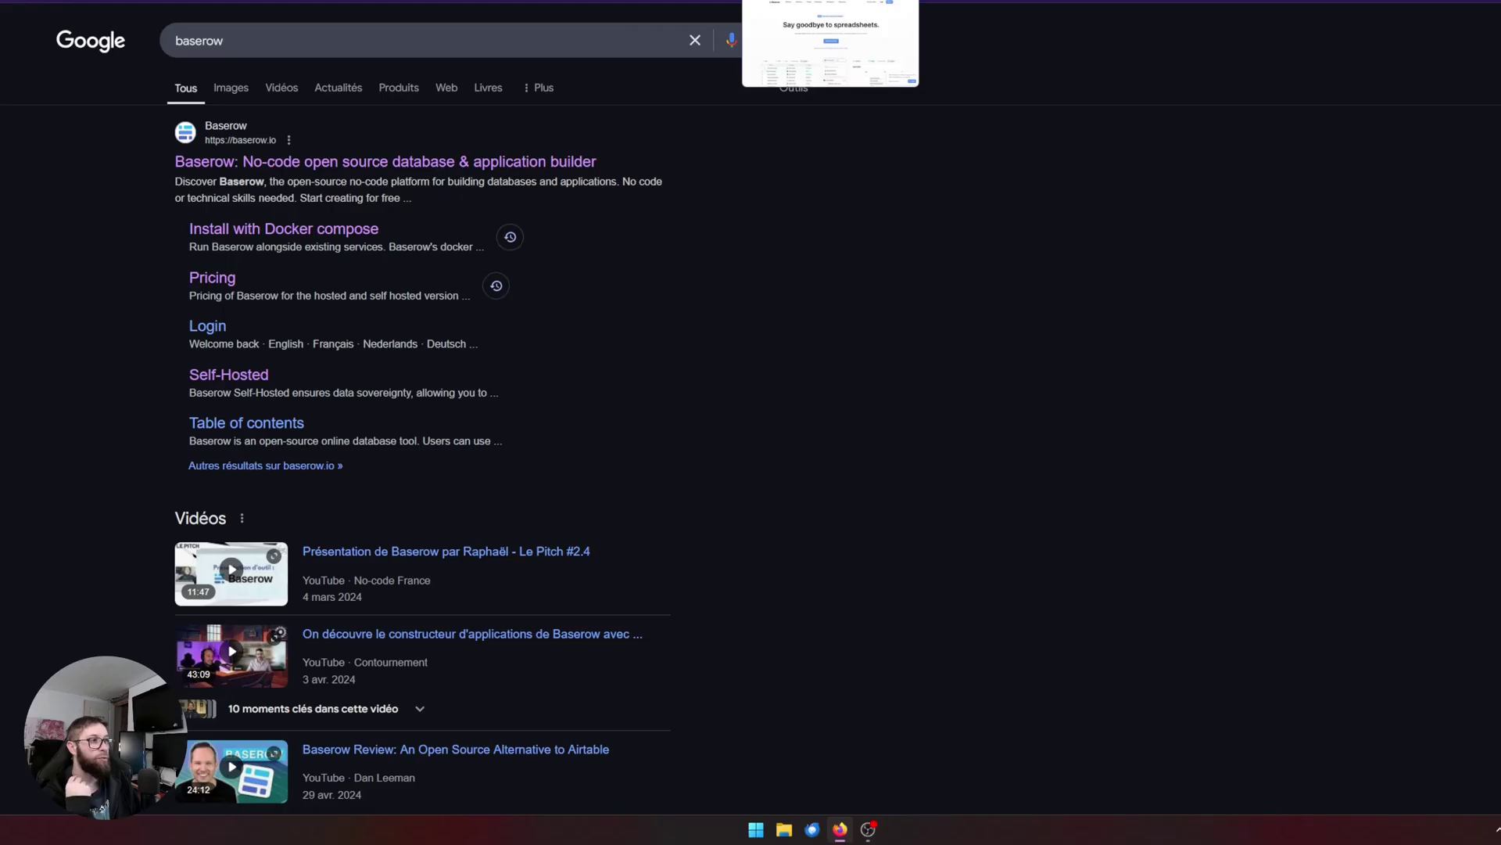
pyautogui.click(830, 2)
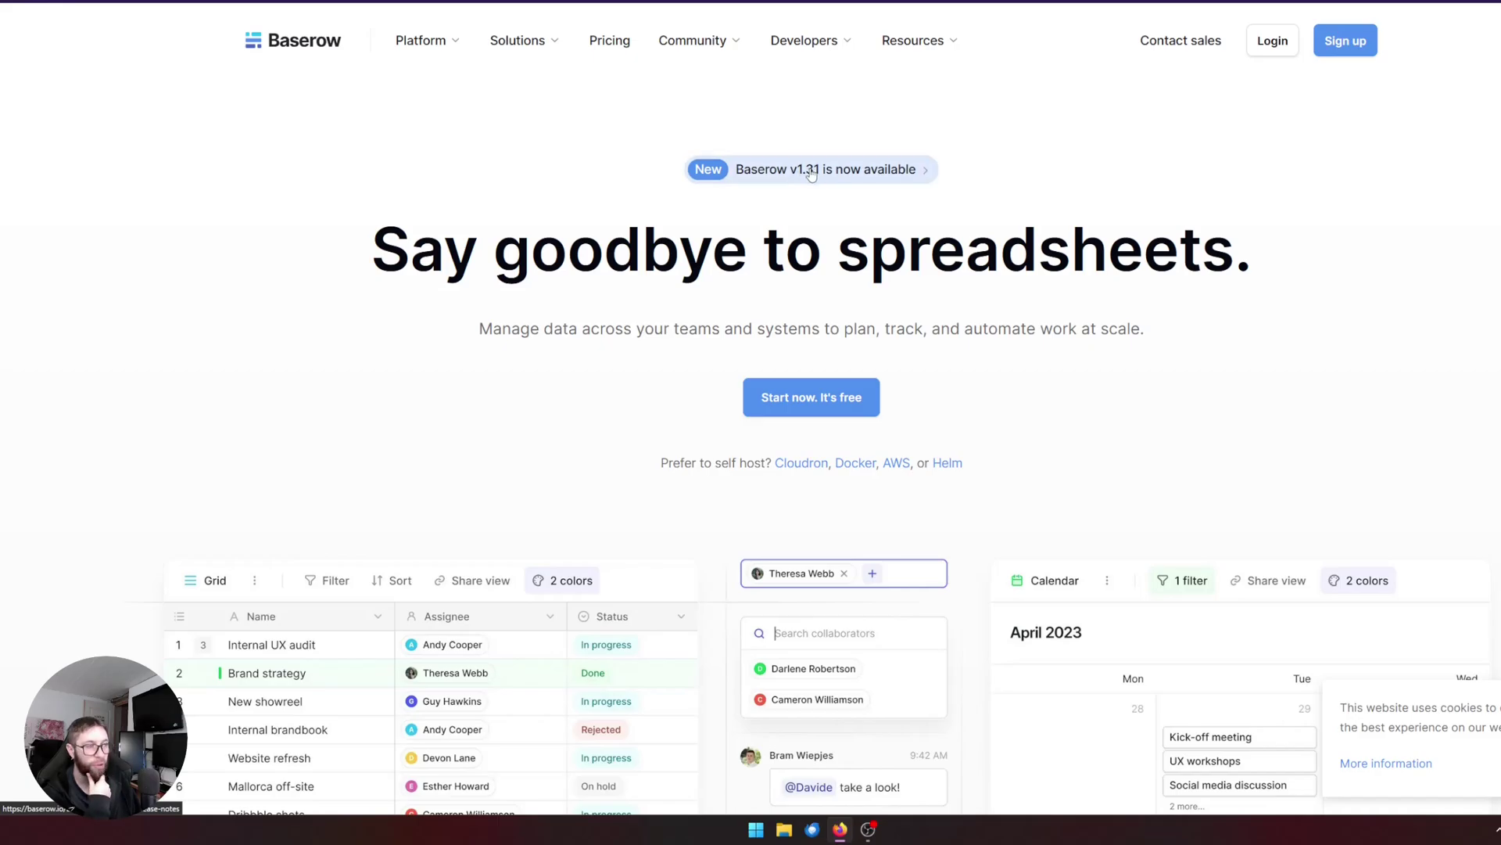
pyautogui.hotkey('ctrl', 'Tab')
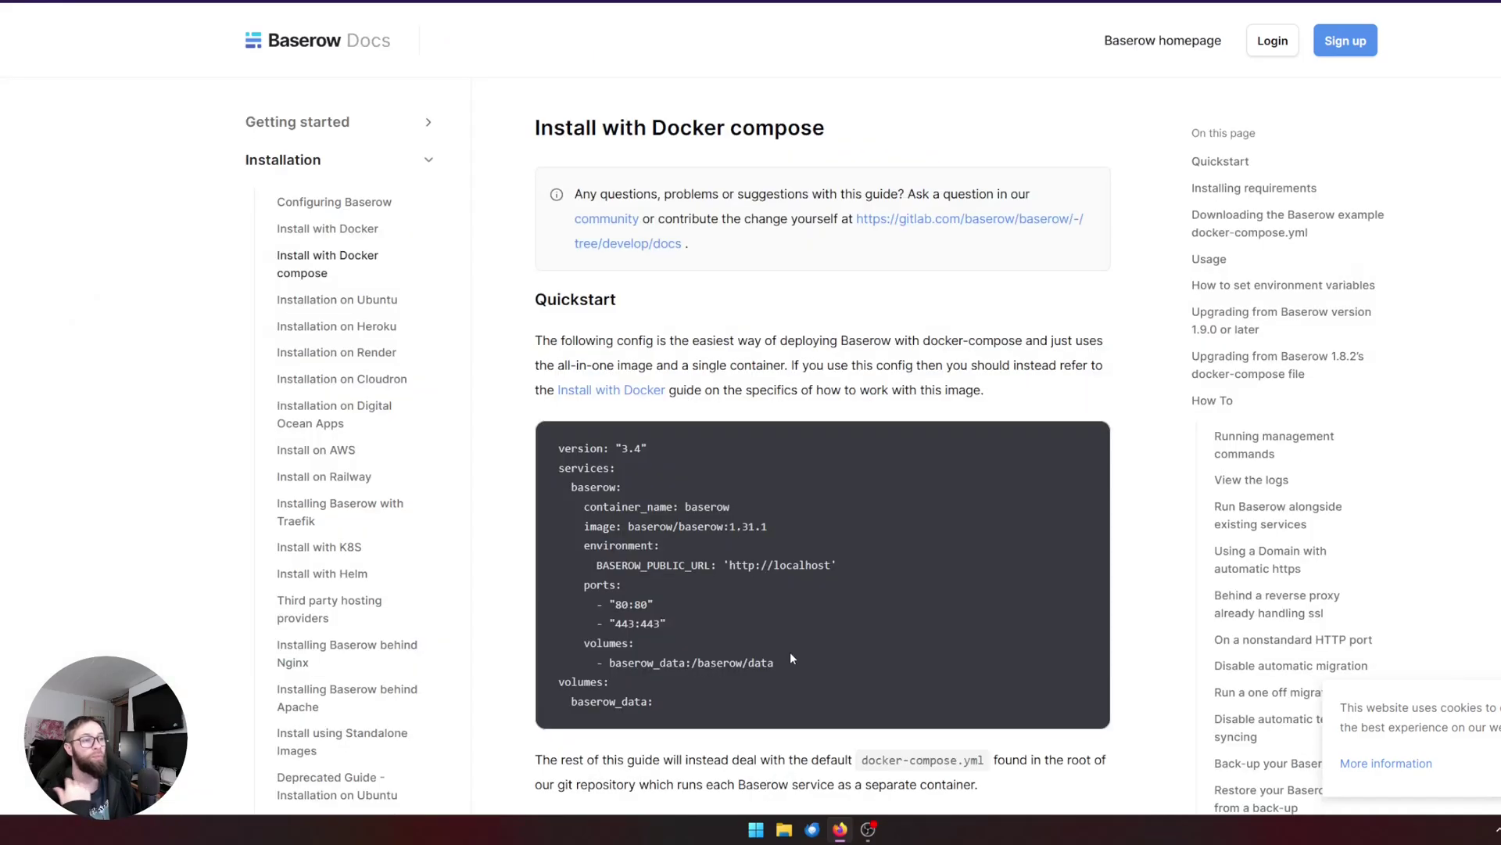
pyautogui.doubleClick(732, 526)
pyautogui.hotkey('ctrl', 'Tab')
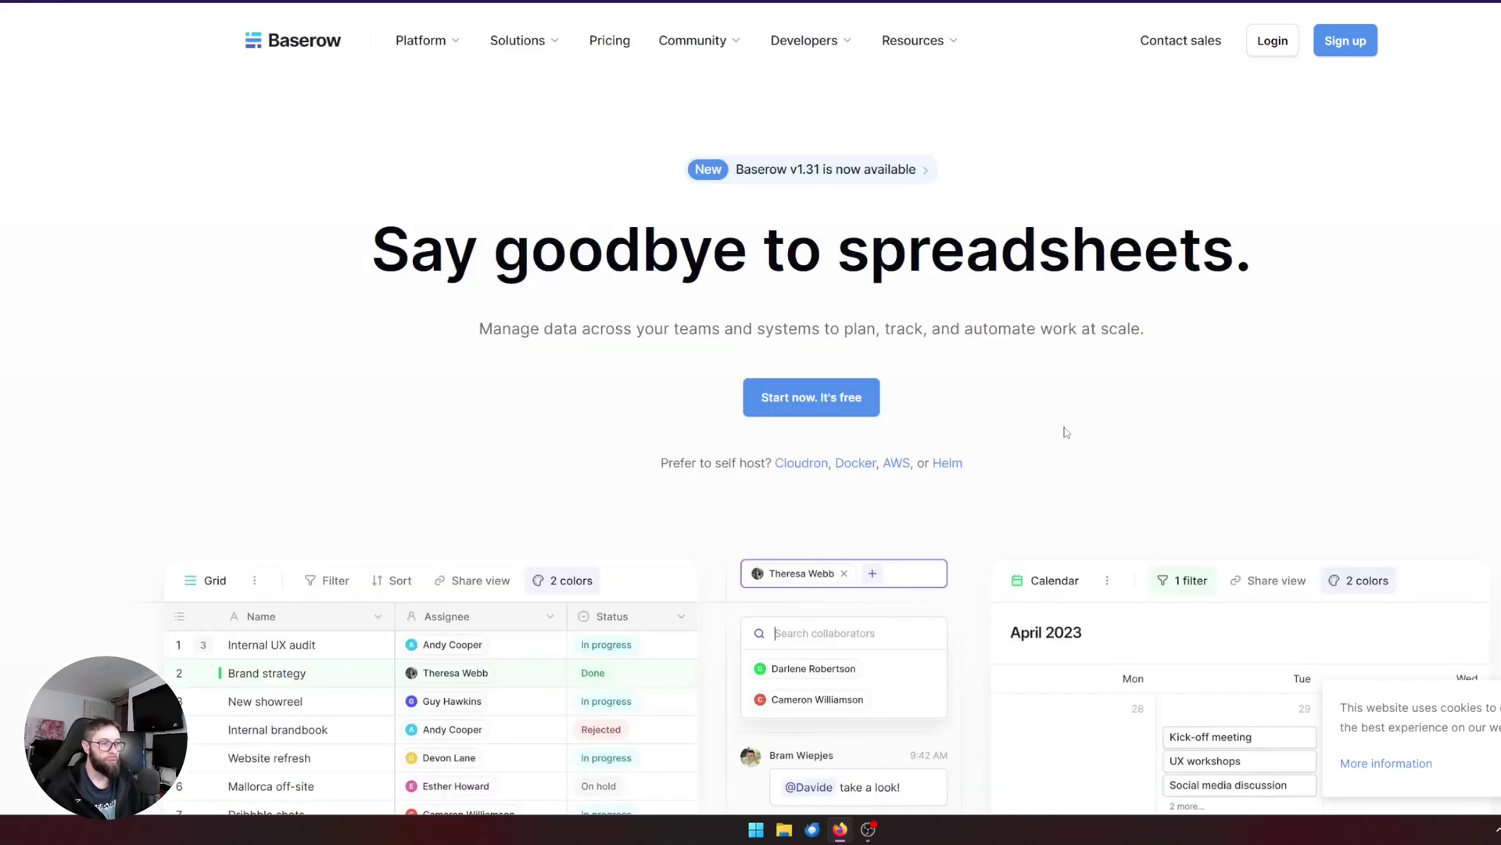
pyautogui.scroll(-3, 1069, 424)
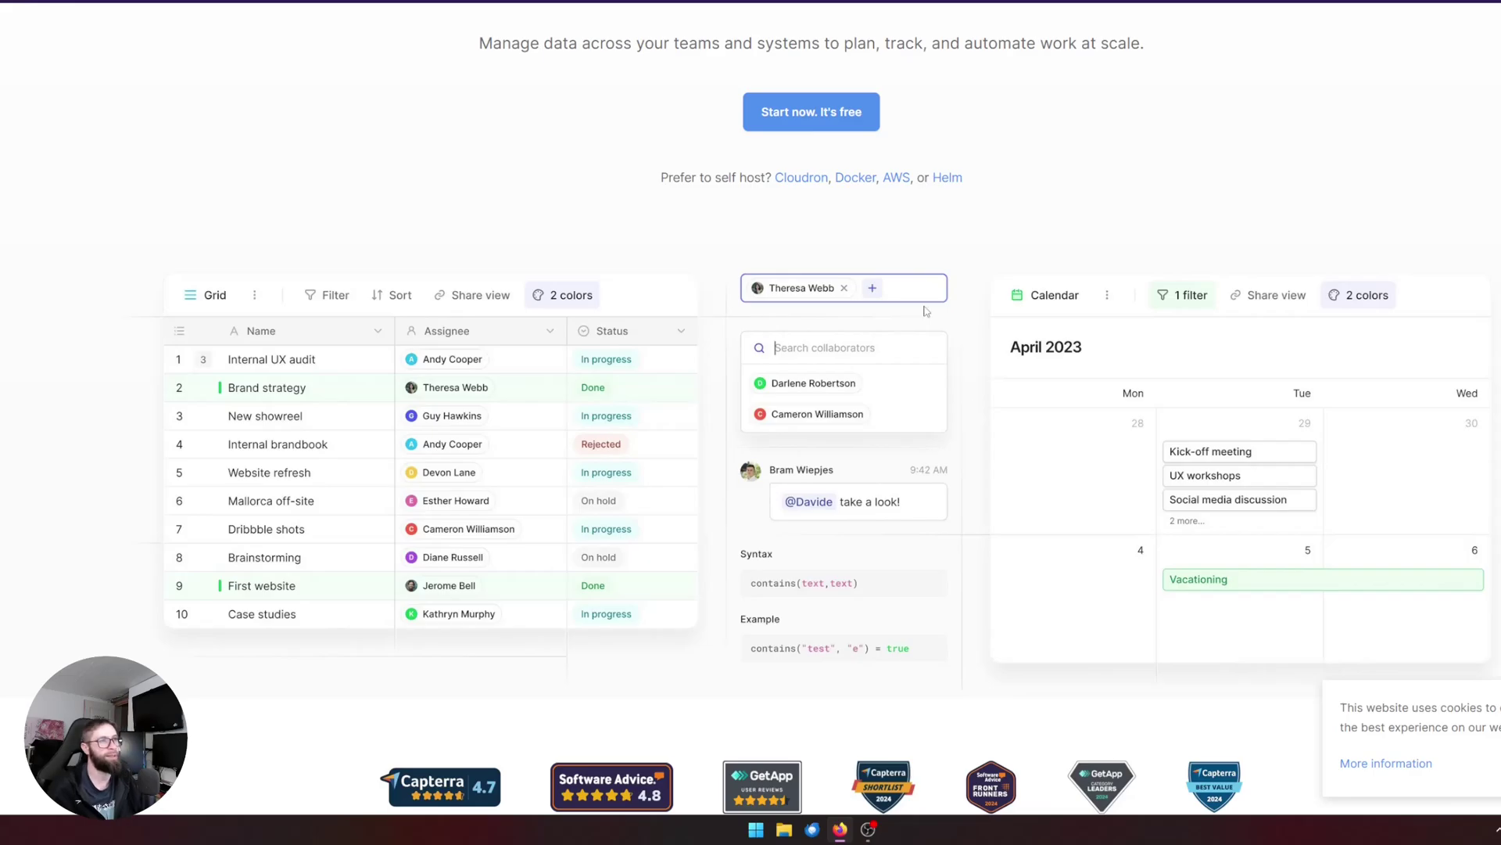
# Open the self-hosted Baserow instance from the start page dashboard and examine the workspace's database and application sections
pyautogui.hotkey('ctrl', 't')
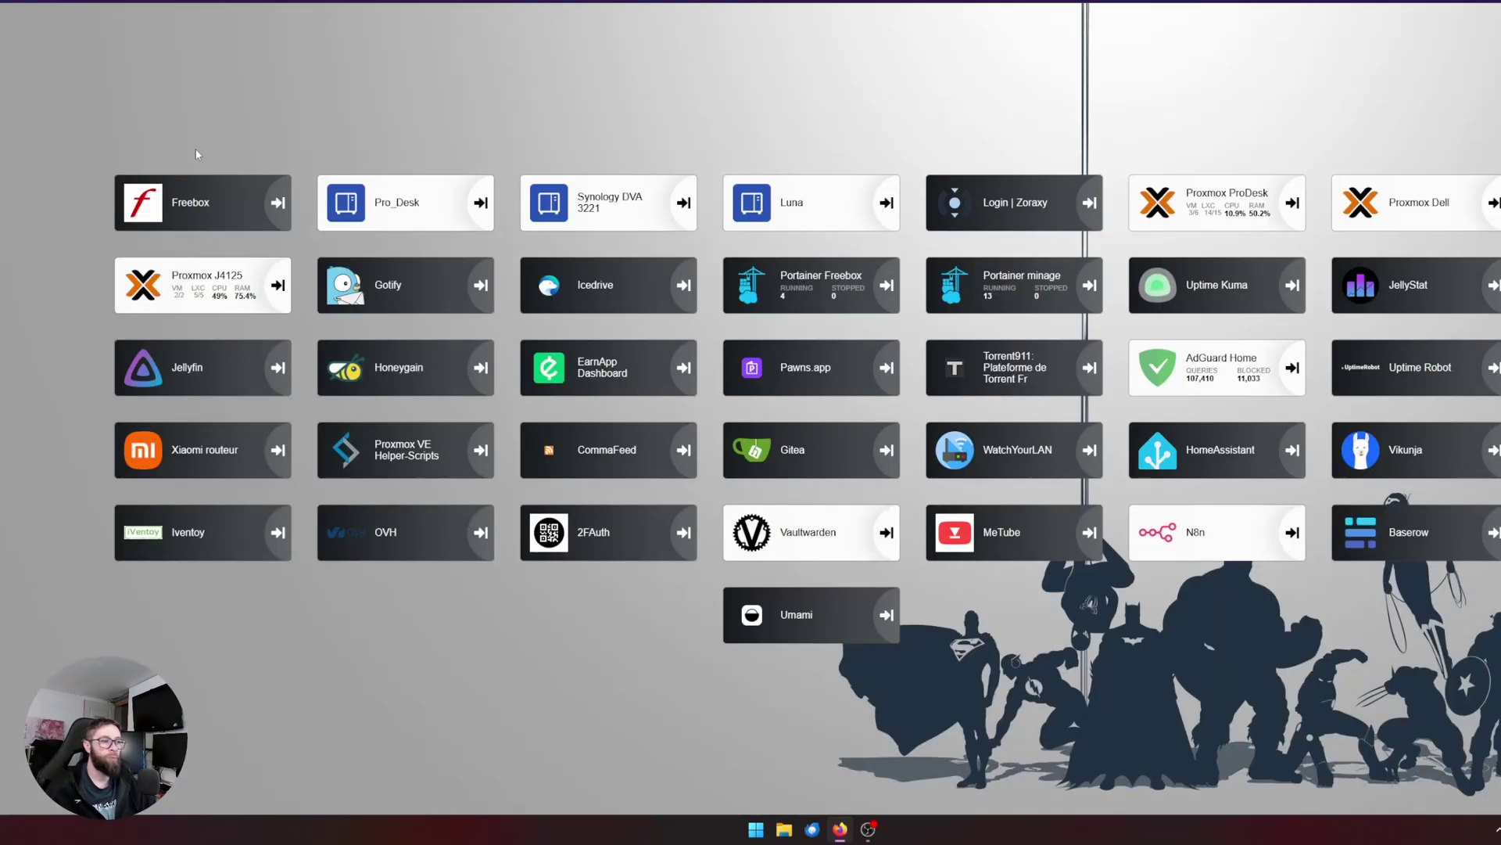
pyautogui.click(830, 394)
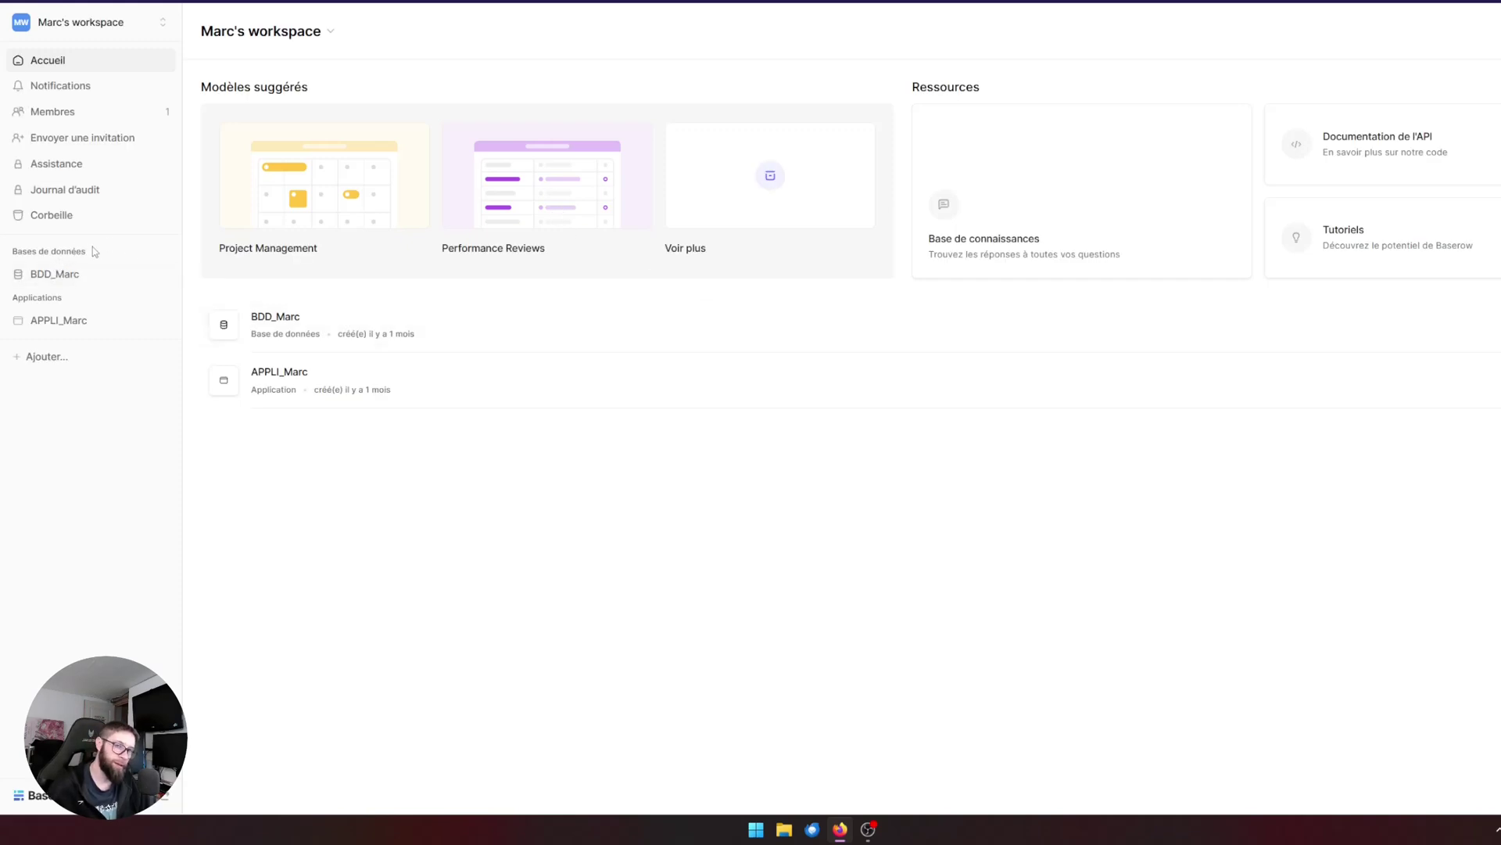
pyautogui.moveTo(93, 251); pyautogui.dragTo(12, 252)
pyautogui.moveTo(64, 297); pyautogui.dragTo(17, 296)
# View the existing application's Homepage with its selector element, and its contact page
pyautogui.click(55, 323)
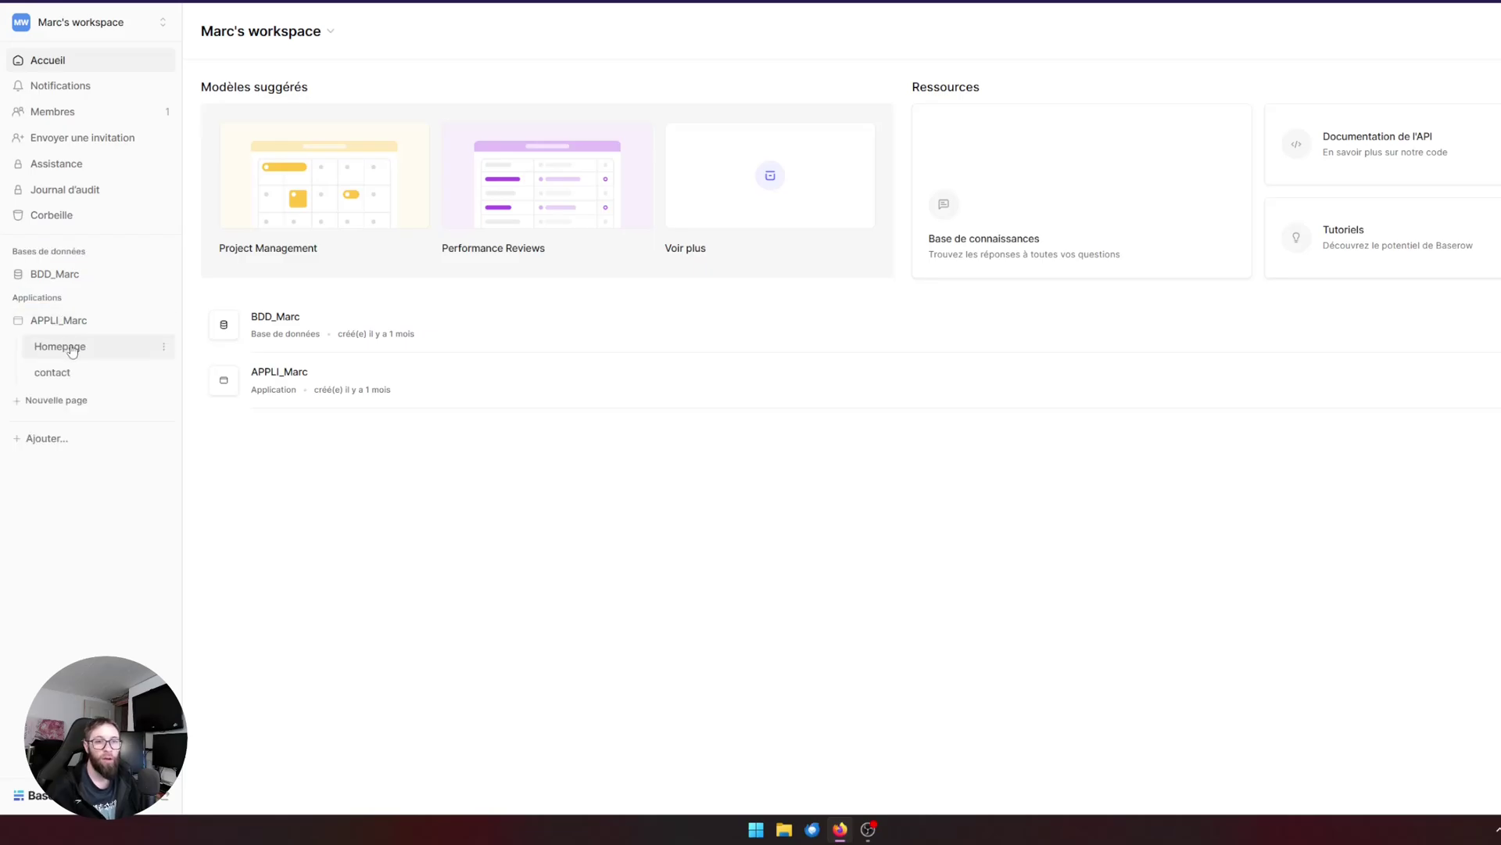
pyautogui.click(71, 348)
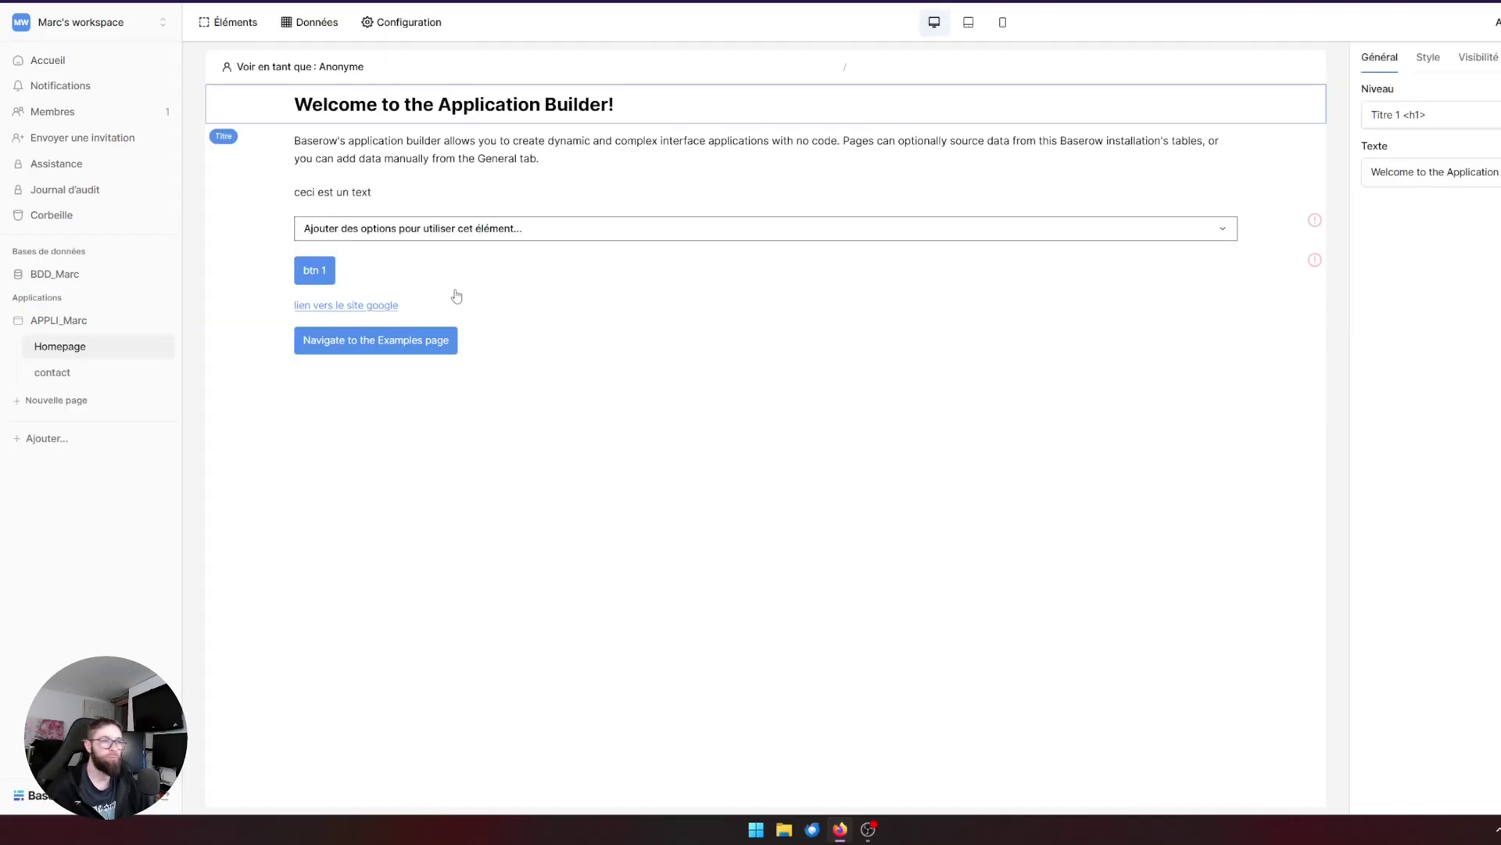
pyautogui.click(397, 232)
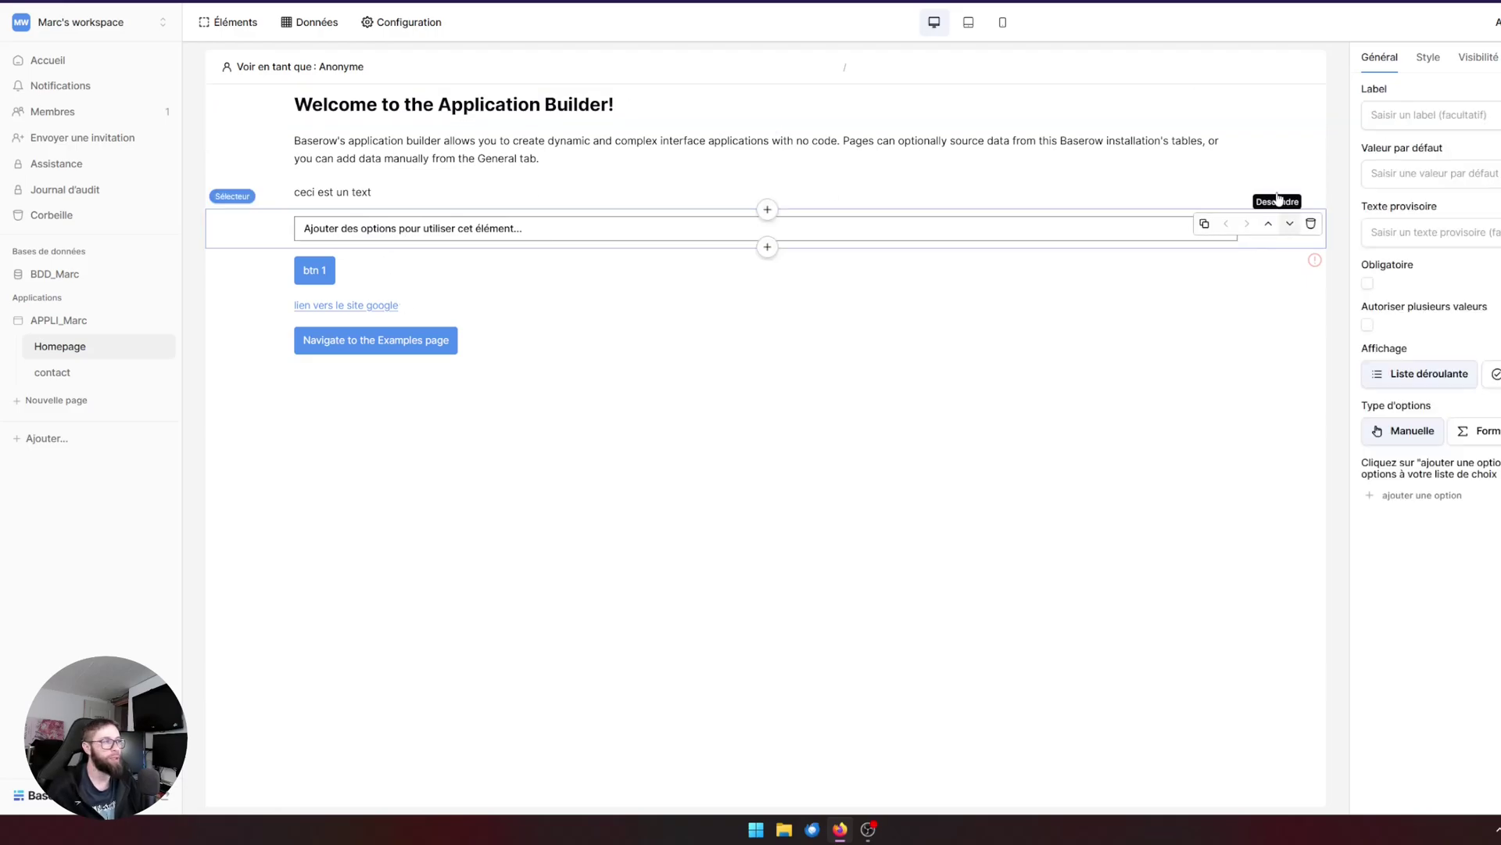
pyautogui.click(101, 372)
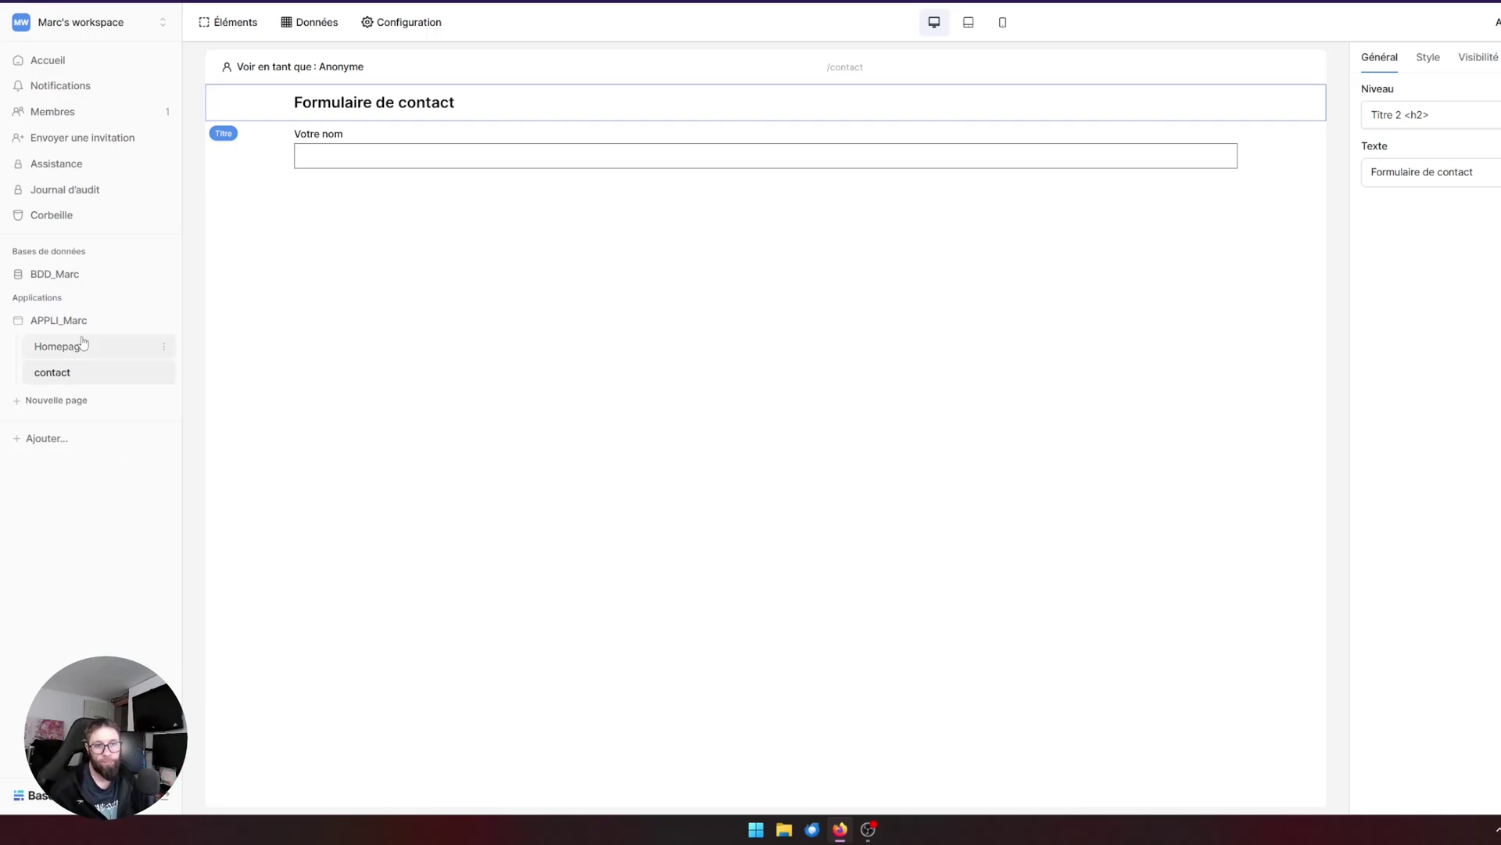
# Open Table_YT in the database and add a new empty table named Table
pyautogui.click(73, 279)
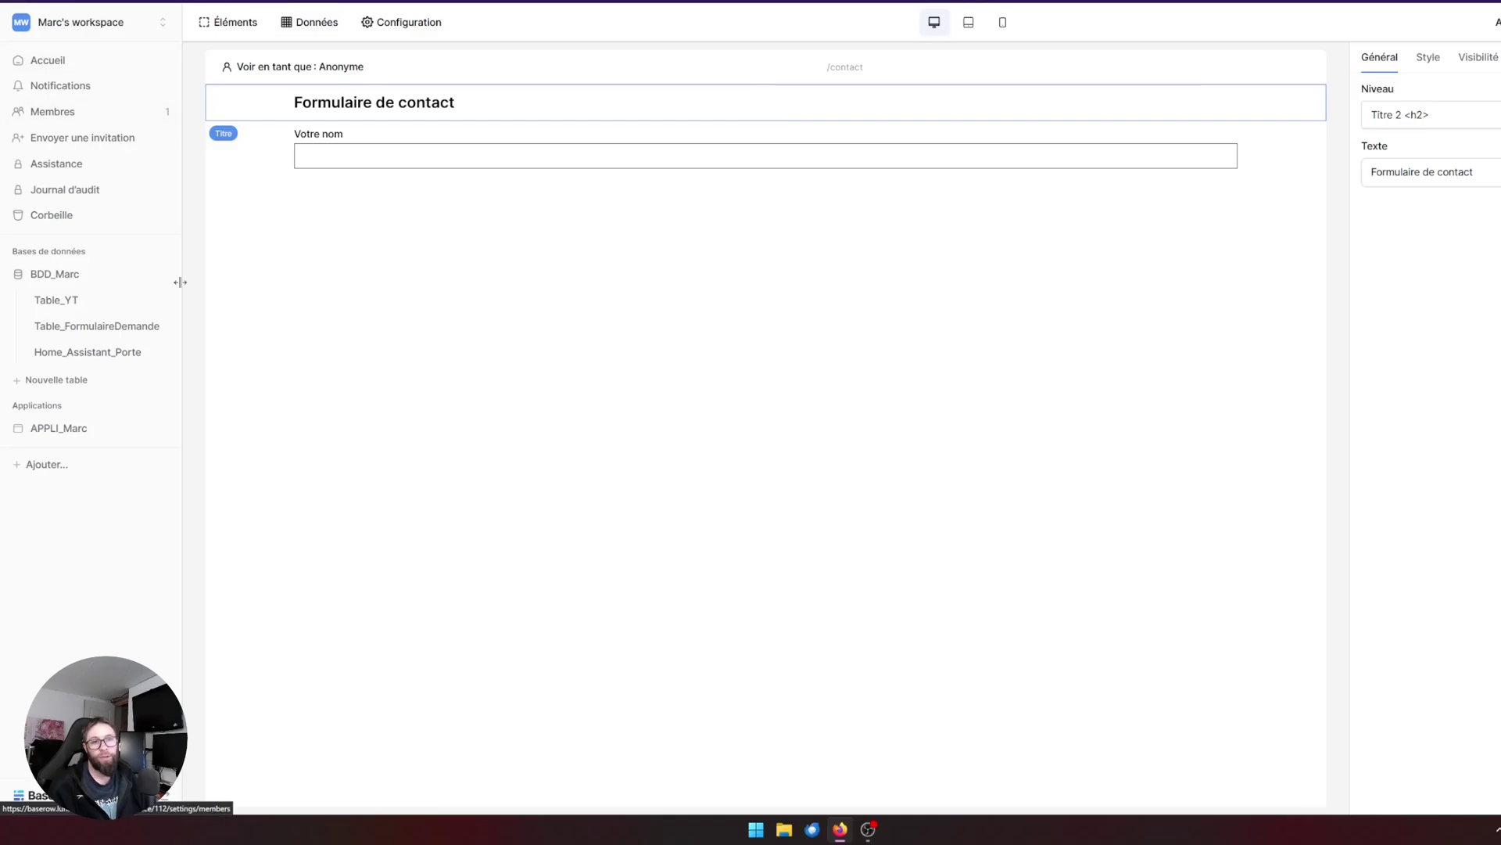
pyautogui.click(70, 305)
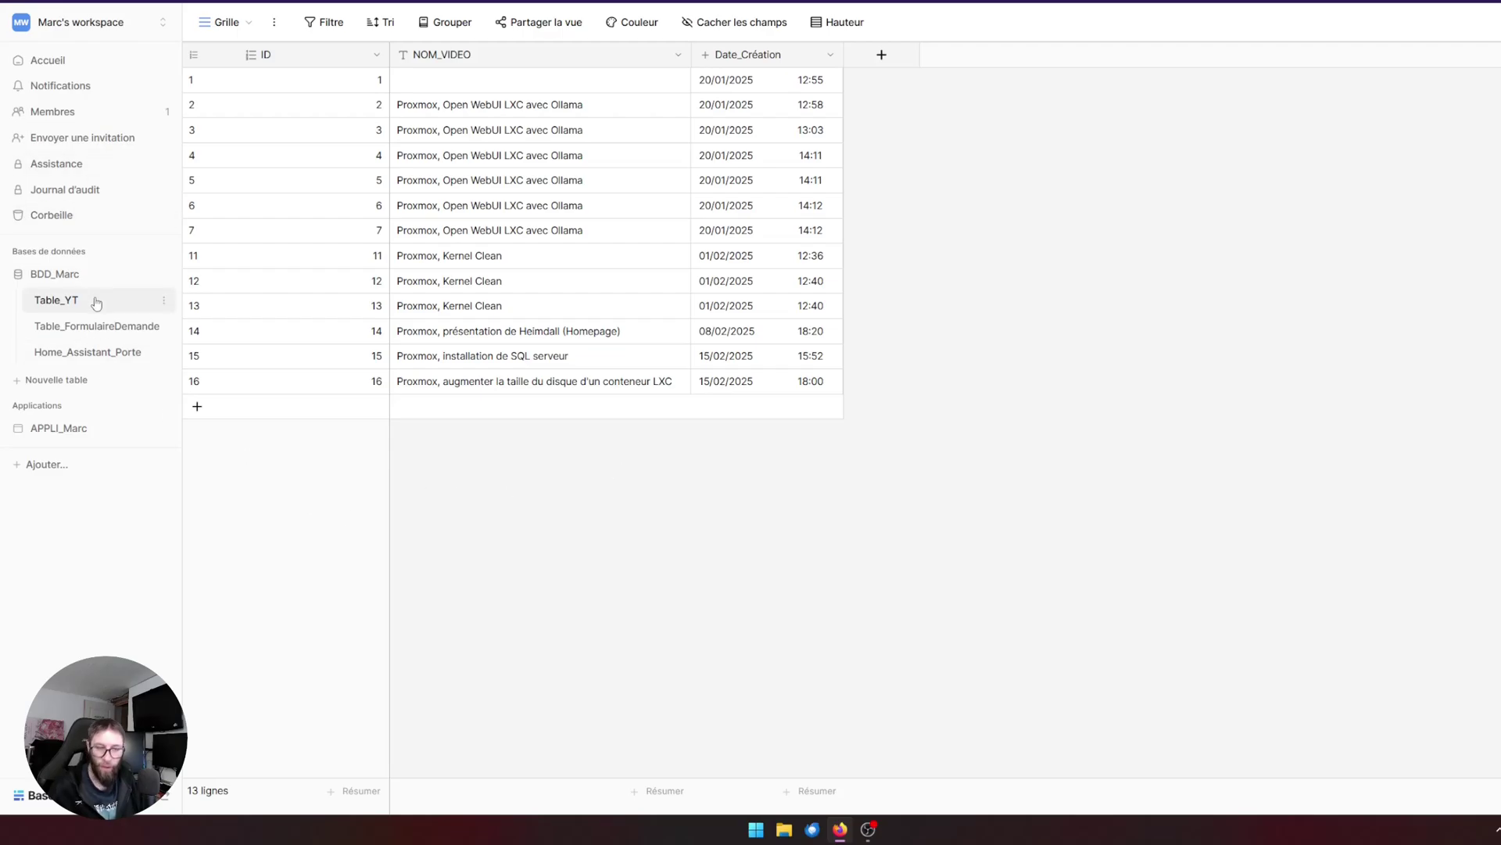
pyautogui.click(56, 381)
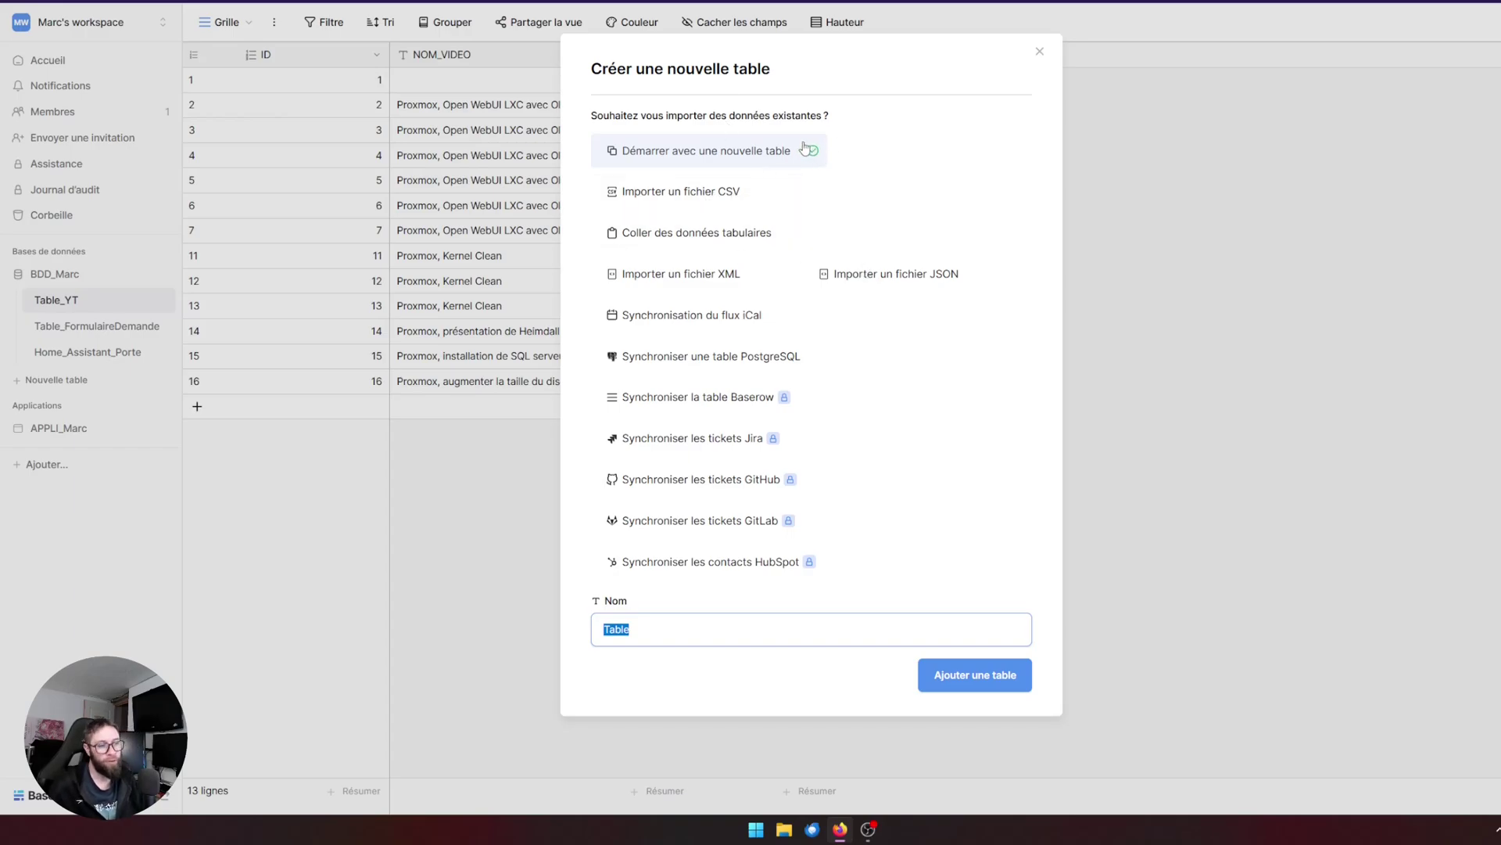
pyautogui.click(971, 677)
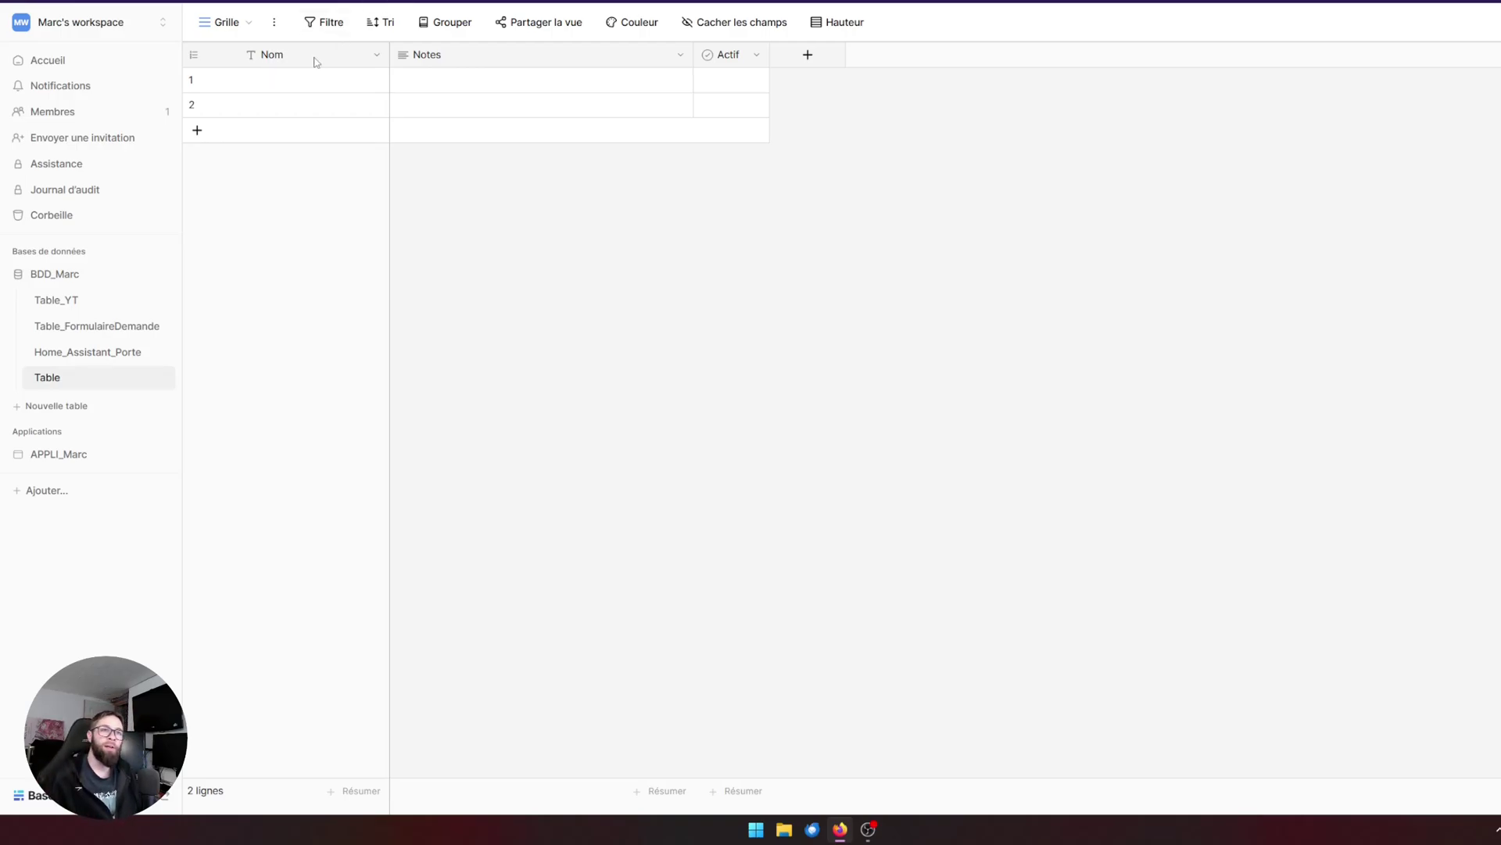
# Examine the field types offered for the Nom field and leave its settings without saving
pyautogui.click(375, 58)
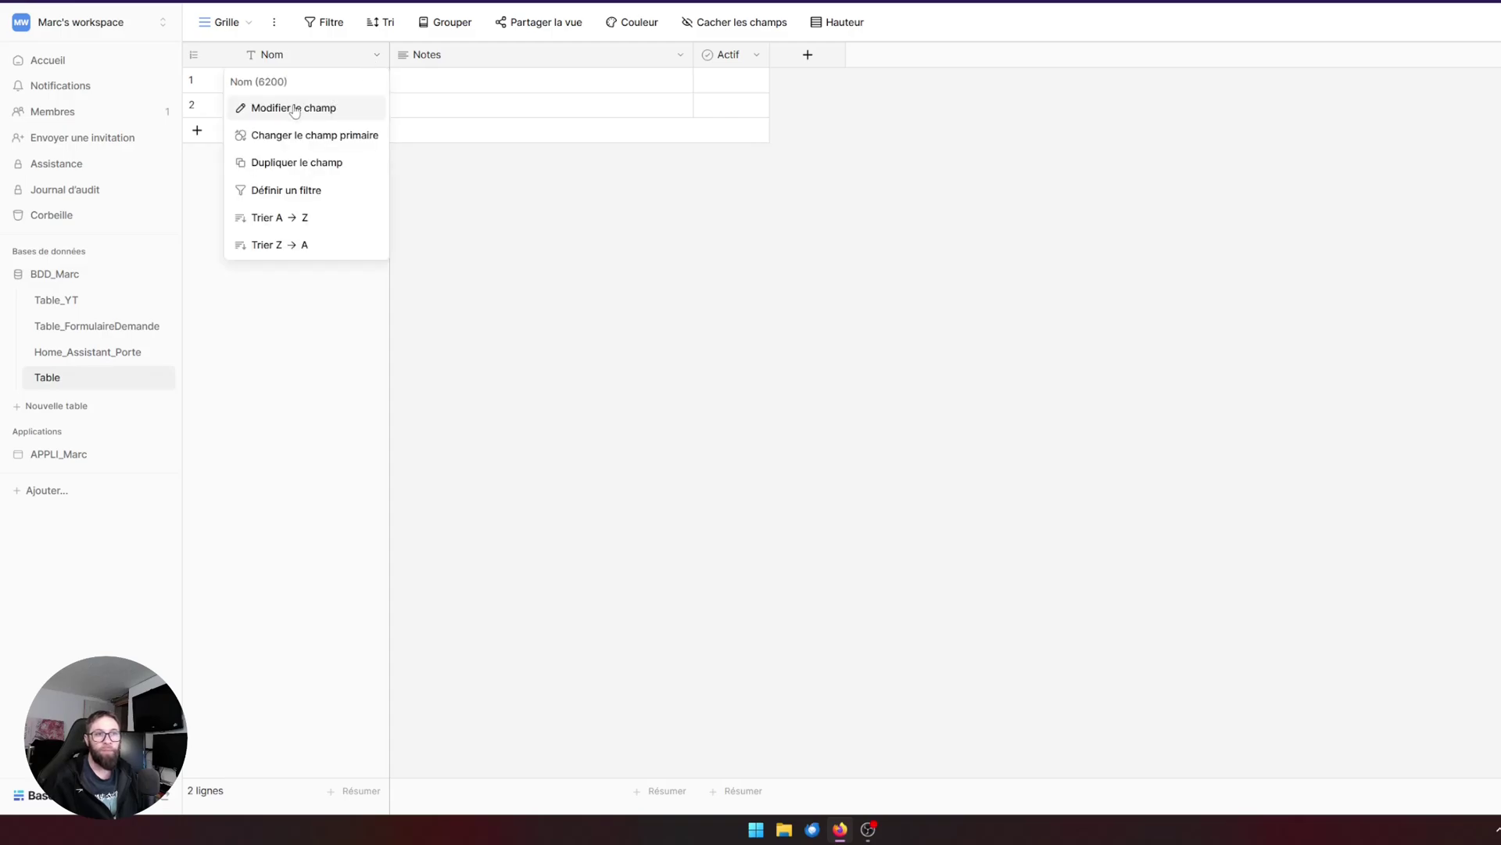
pyautogui.click(301, 114)
pyautogui.click(330, 186)
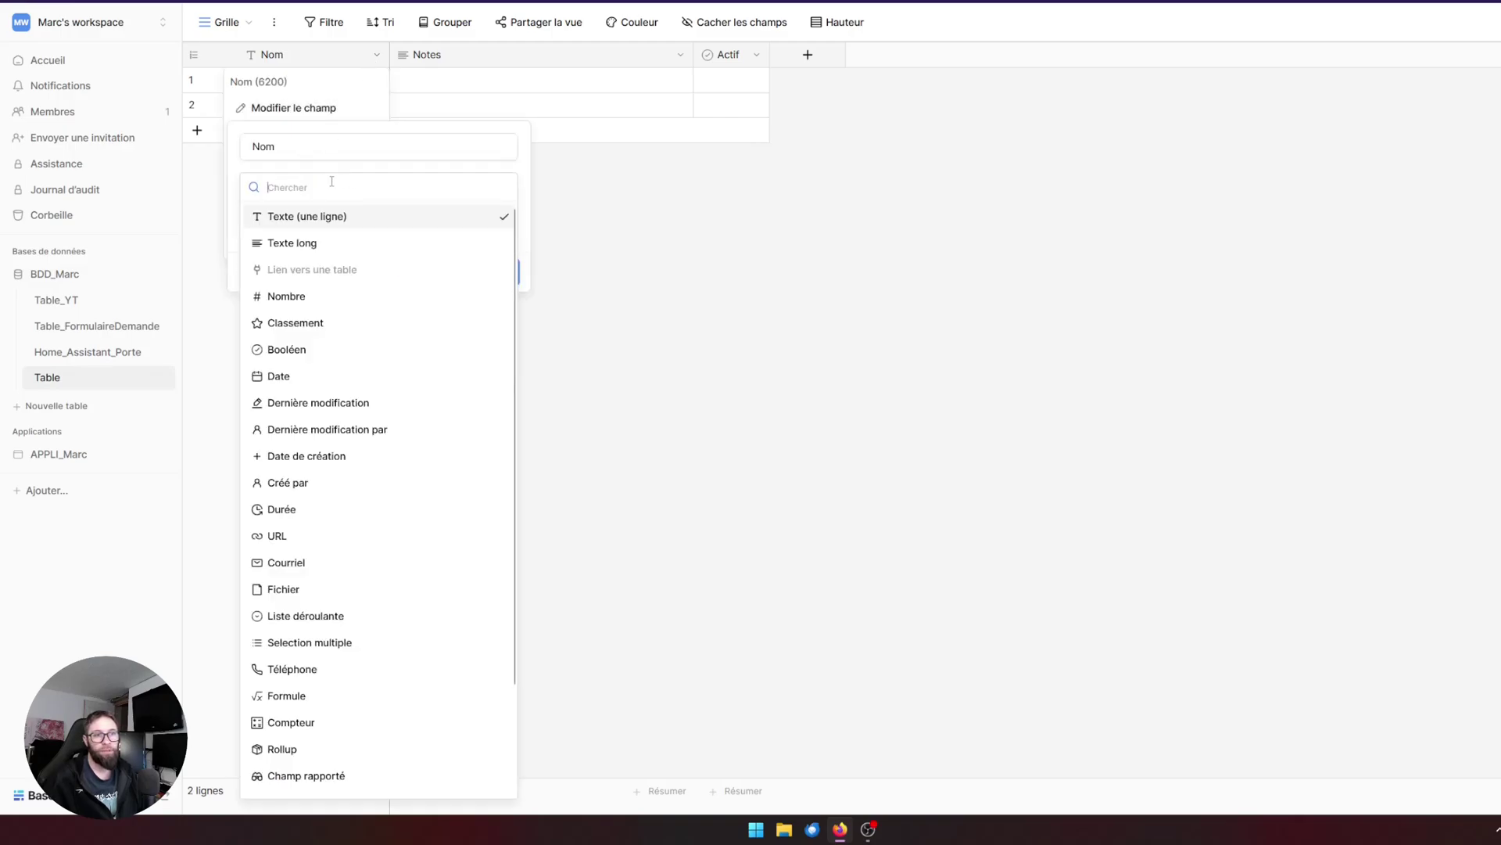
pyautogui.doubleClick(297, 145)
pyautogui.click(486, 76)
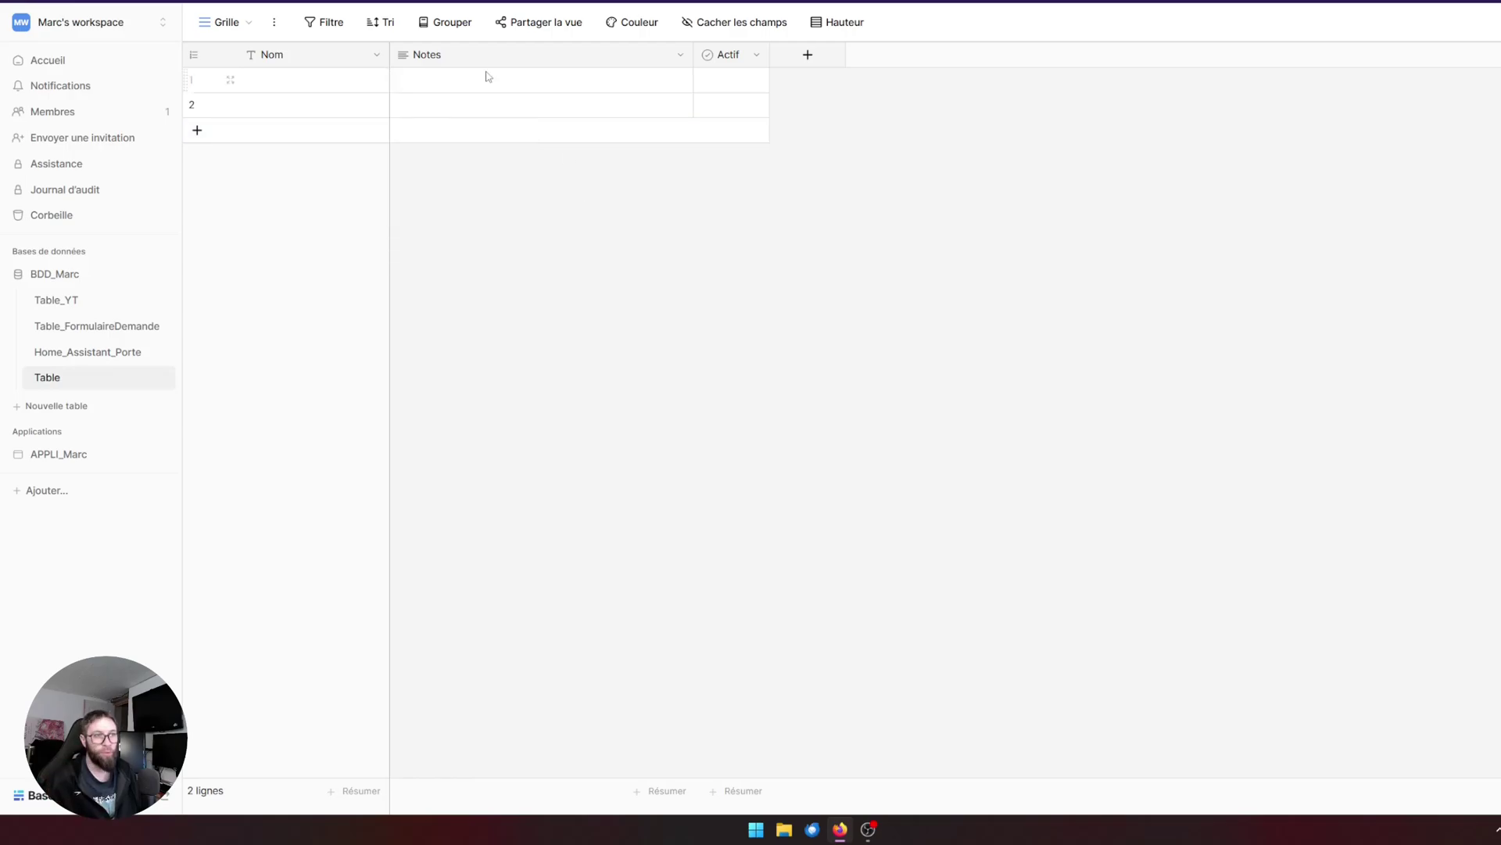
# Examine the field types offered for the Notes field and leave its settings without saving
pyautogui.click(680, 54)
pyautogui.click(635, 113)
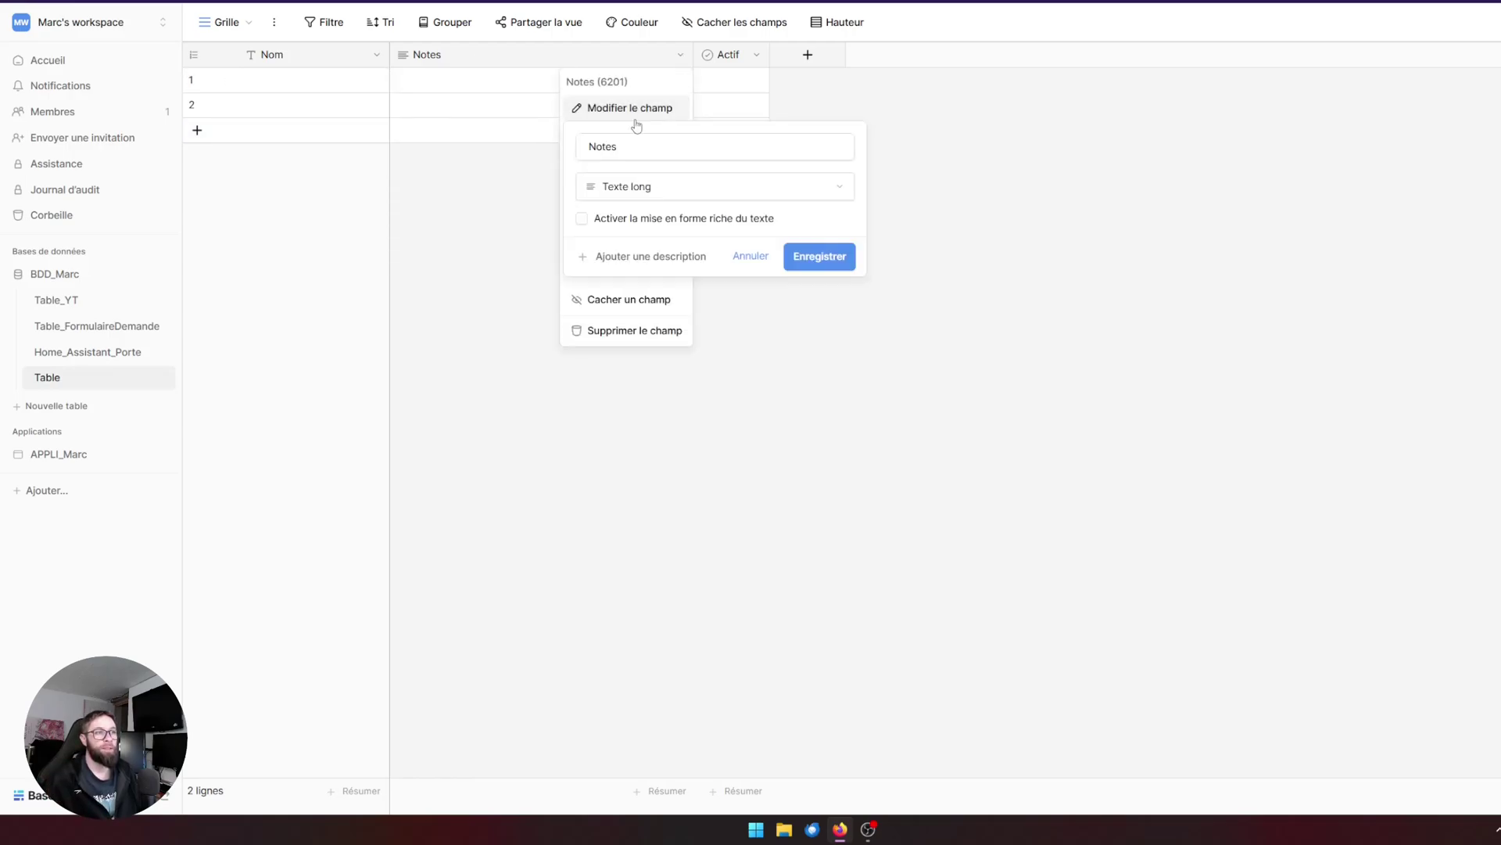
pyautogui.click(670, 187)
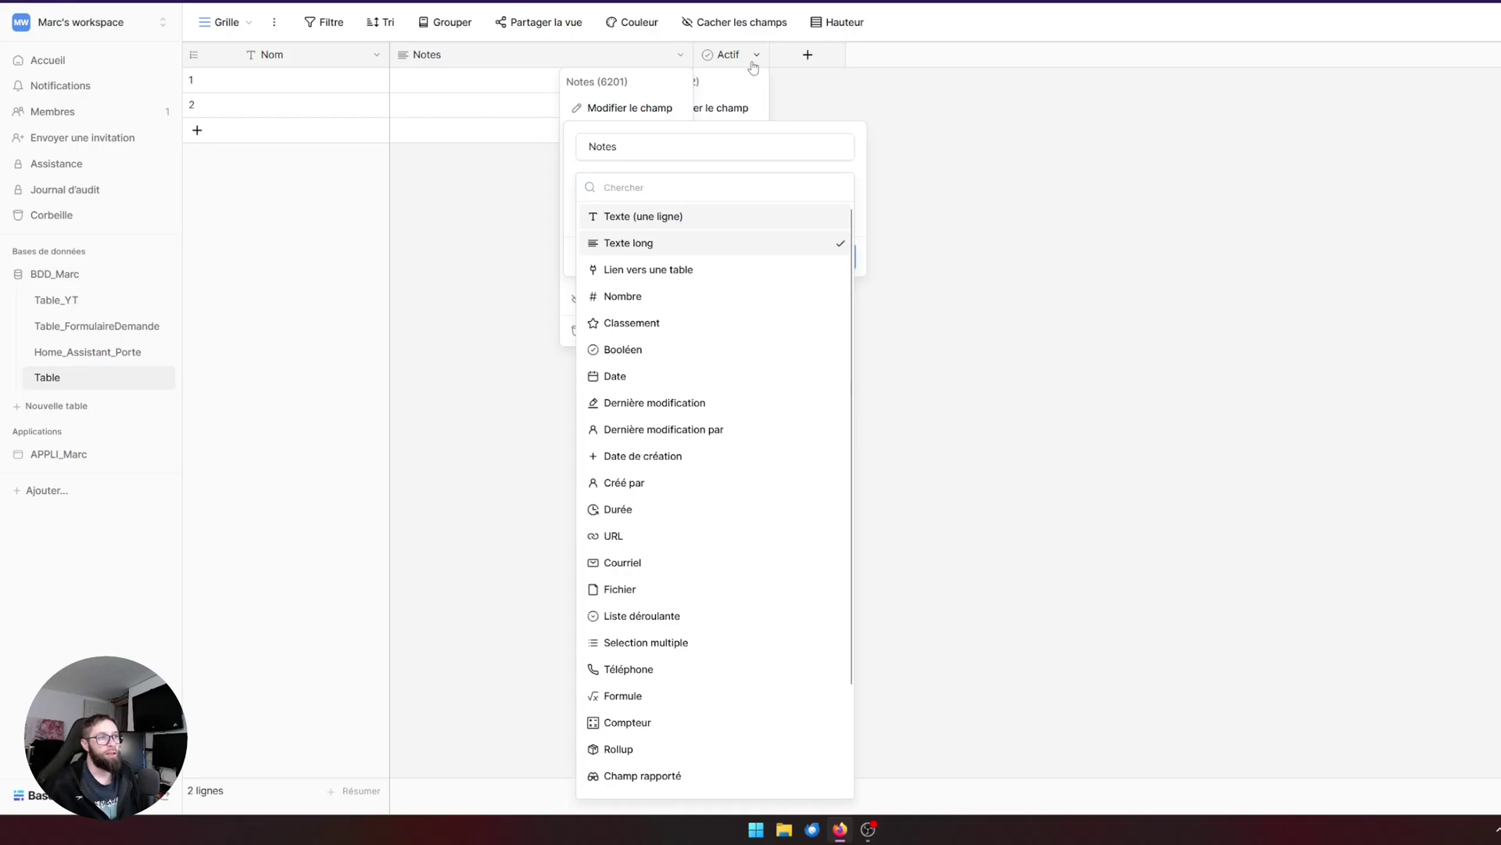
pyautogui.click(782, 109)
# Examine the full list of field types offered for the Actif field
pyautogui.click(757, 55)
pyautogui.click(706, 108)
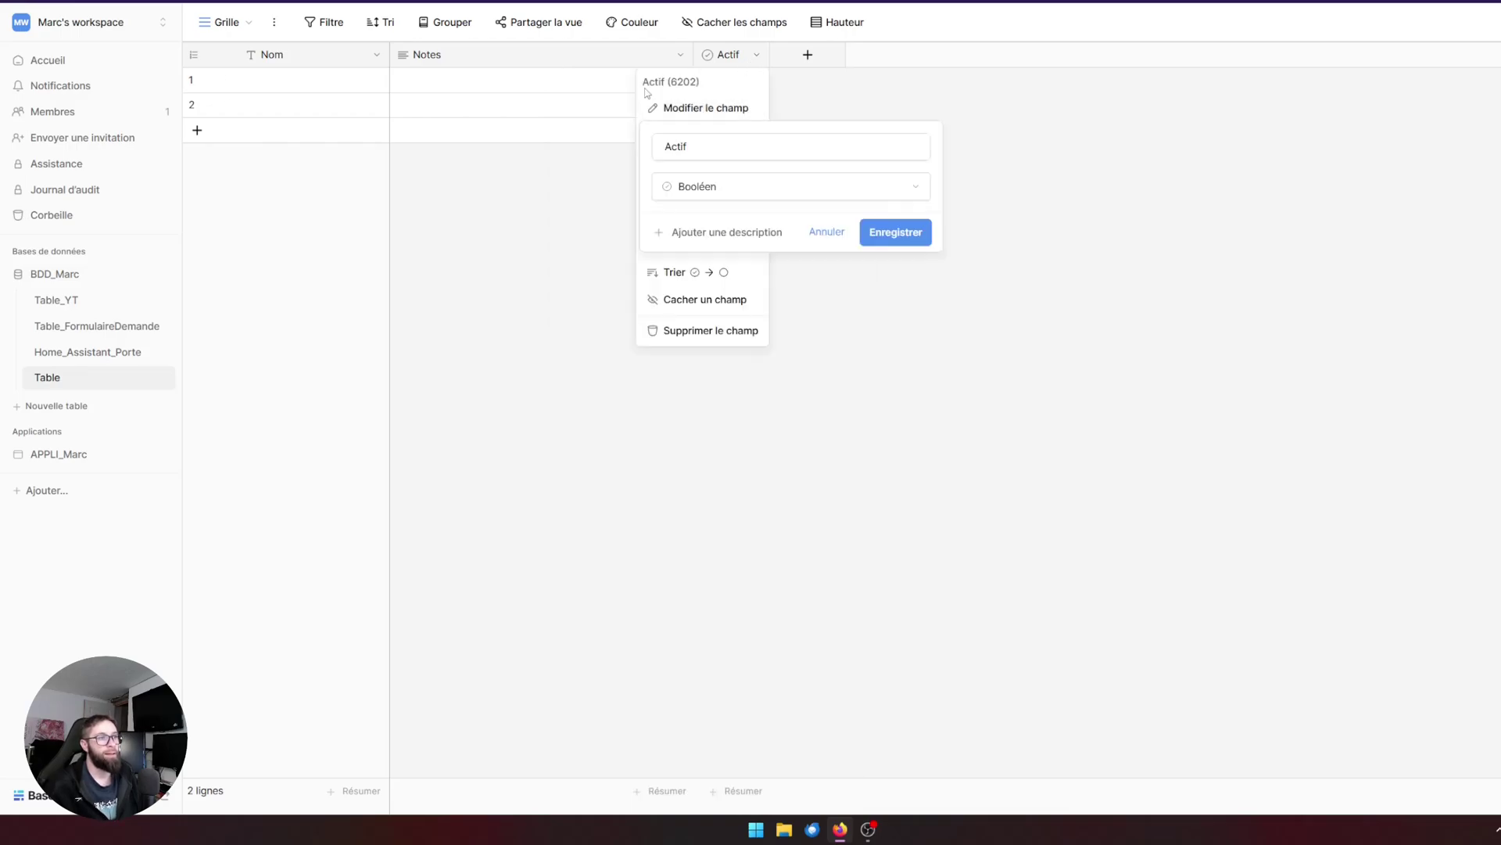
pyautogui.click(740, 189)
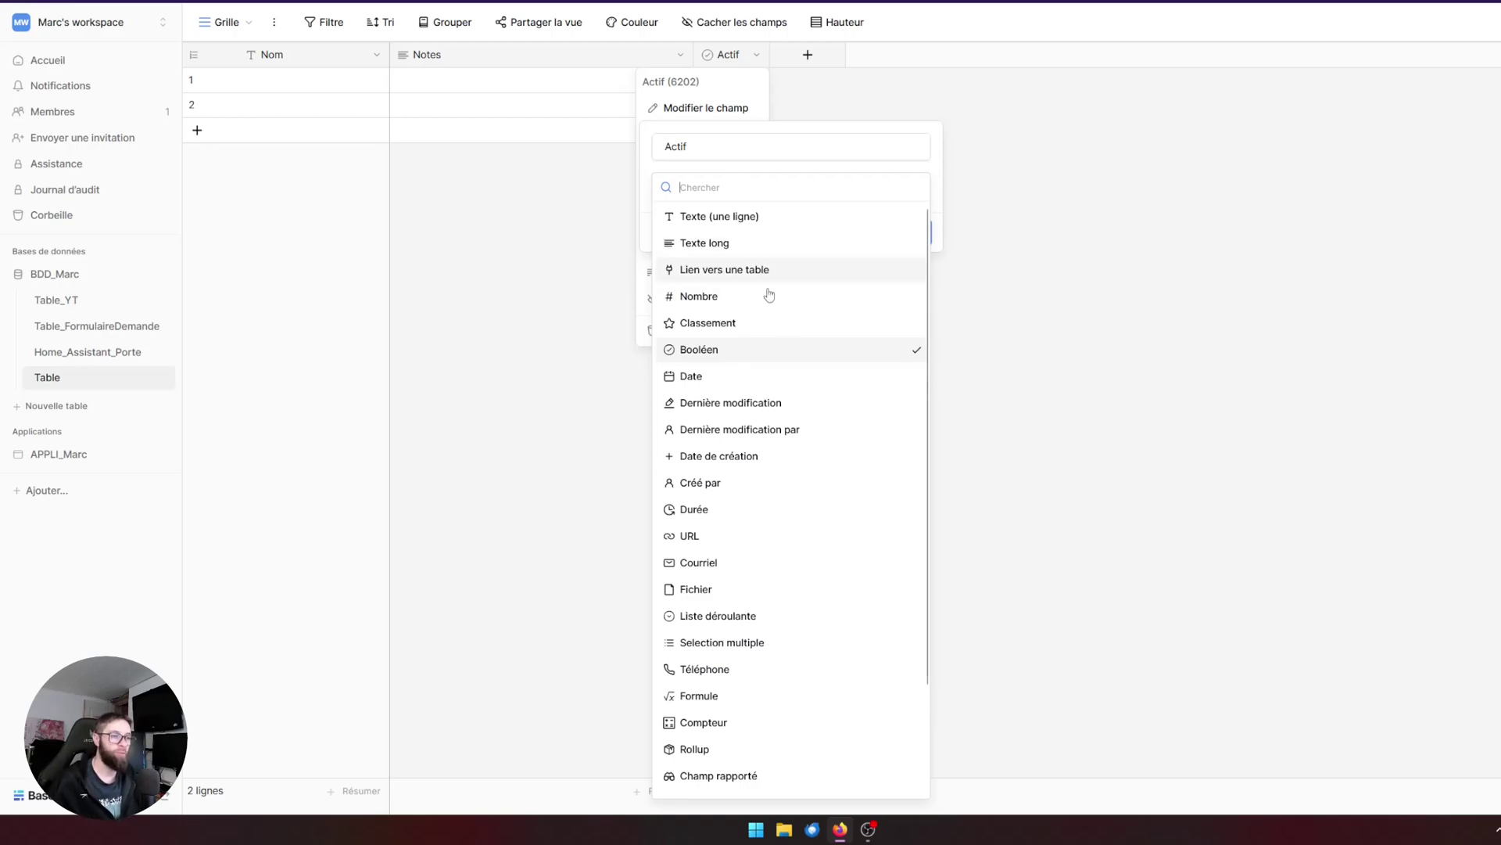
pyautogui.scroll(-2, 809, 443)
pyautogui.scroll(2, 809, 442)
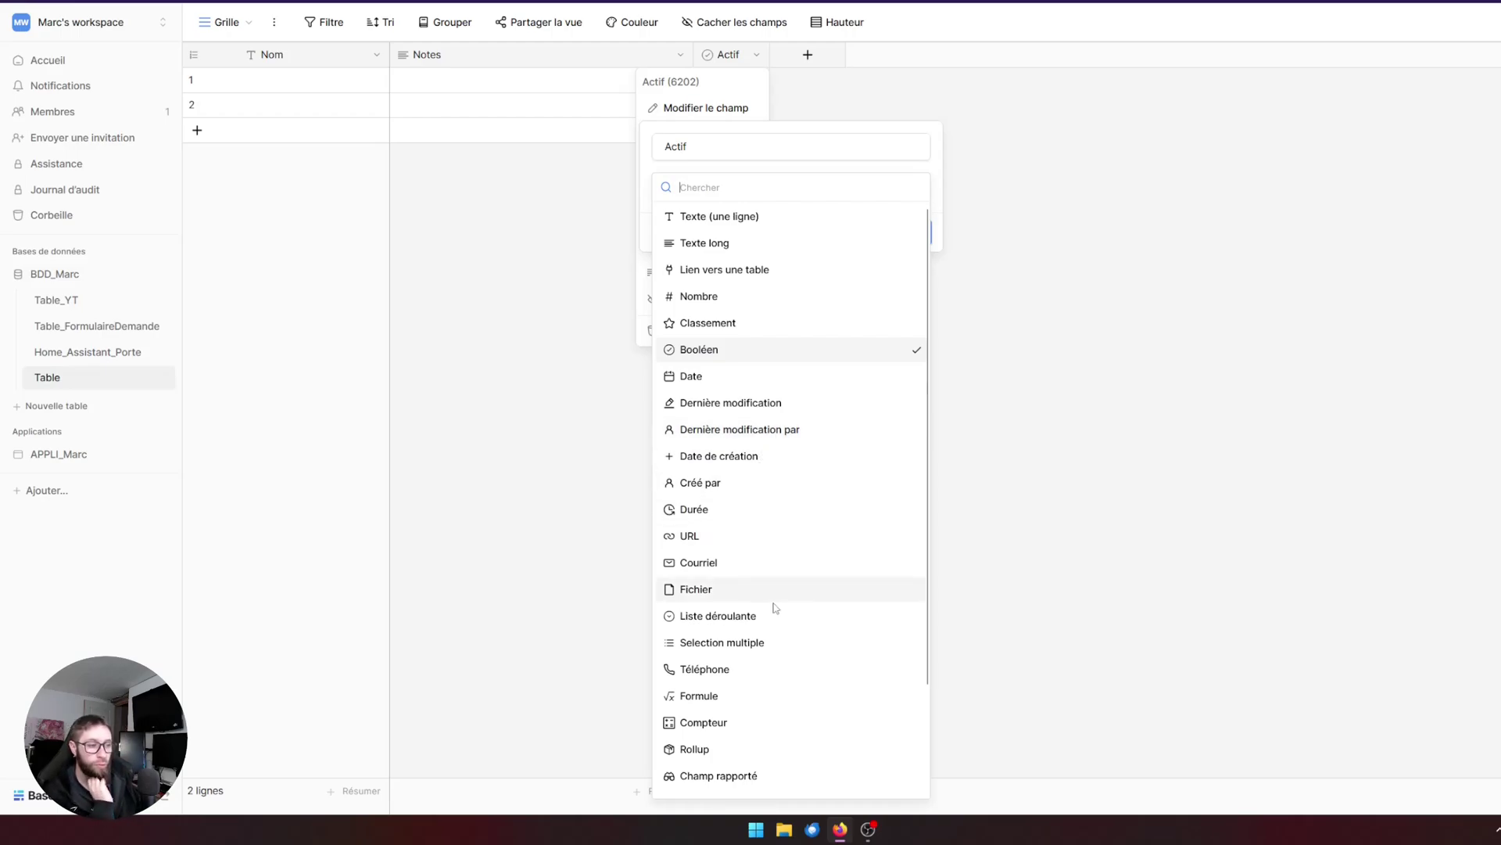
pyautogui.scroll(-3, 778, 601)
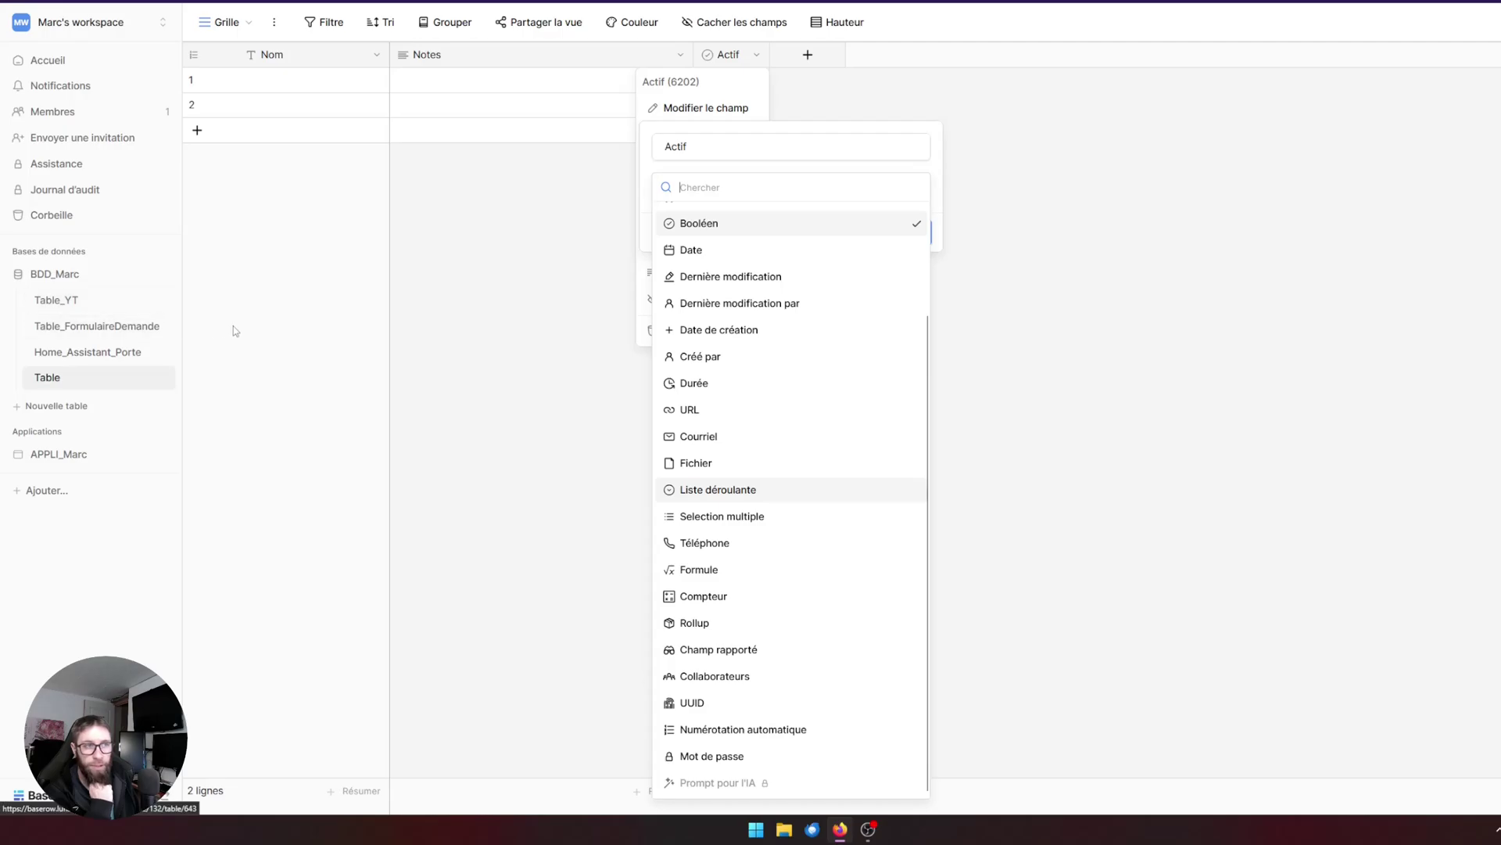
# Delete the newly added table named Table from the database
pyautogui.click(185, 353)
pyautogui.click(167, 378)
pyautogui.click(122, 543)
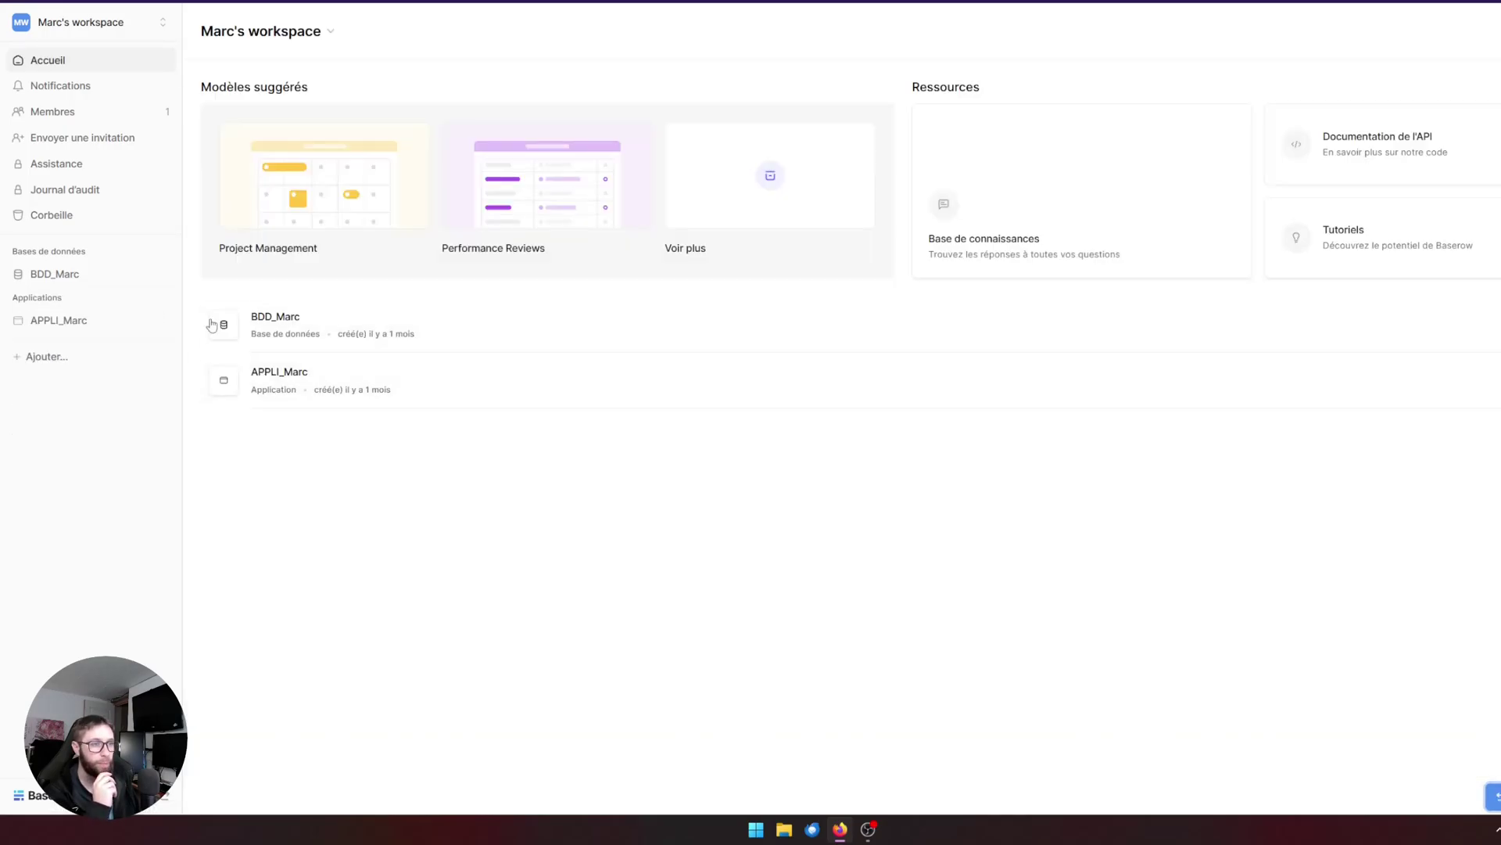
# Open Table_YT, review and save the Date_Création field's settings, and select the NOM_VIDEO cell of row 11
pyautogui.click(54, 275)
pyautogui.click(78, 299)
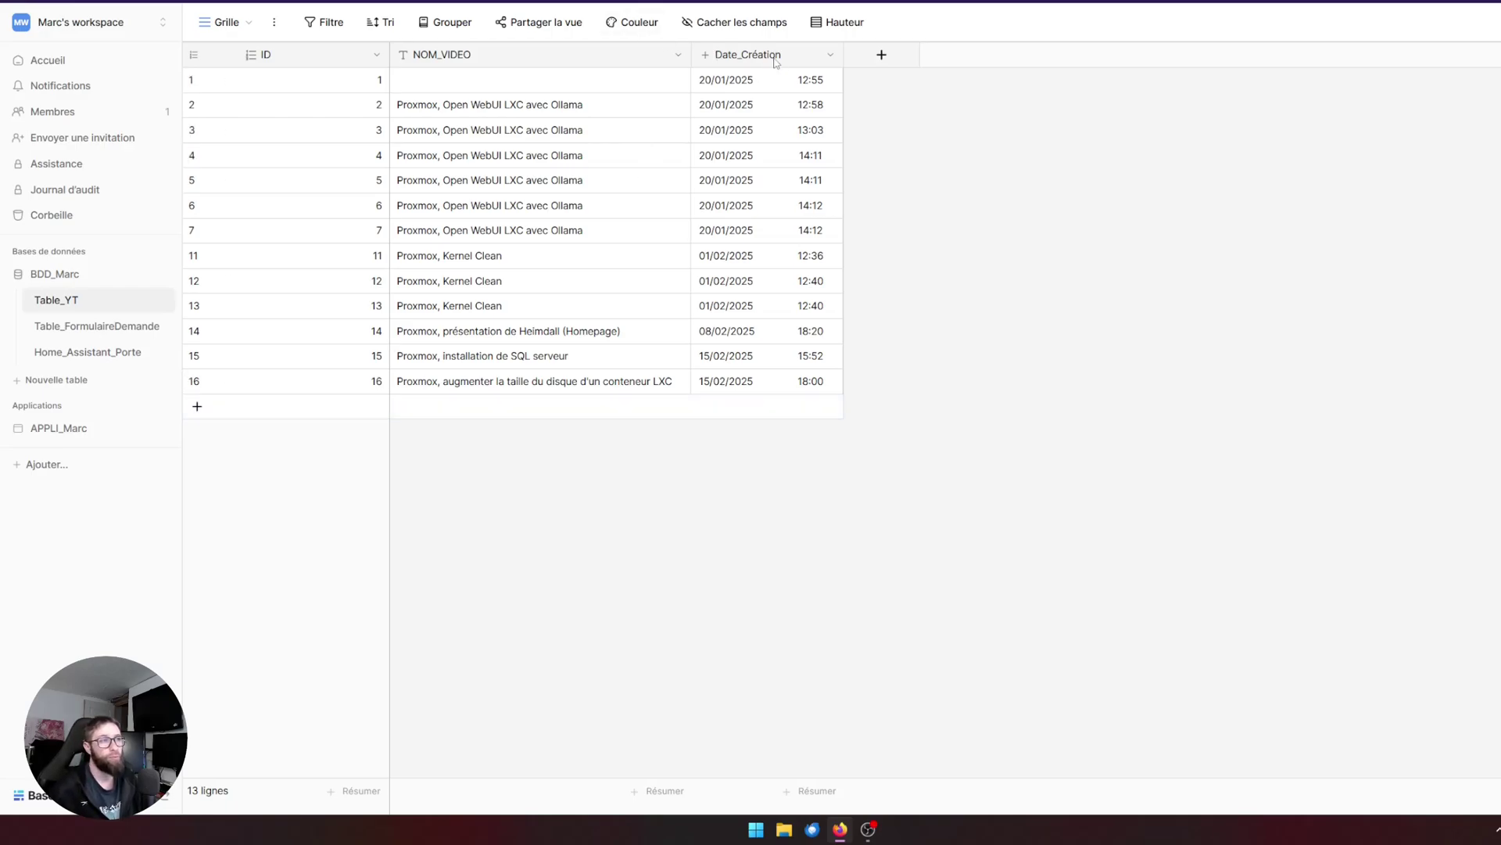
pyautogui.click(829, 54)
pyautogui.click(804, 110)
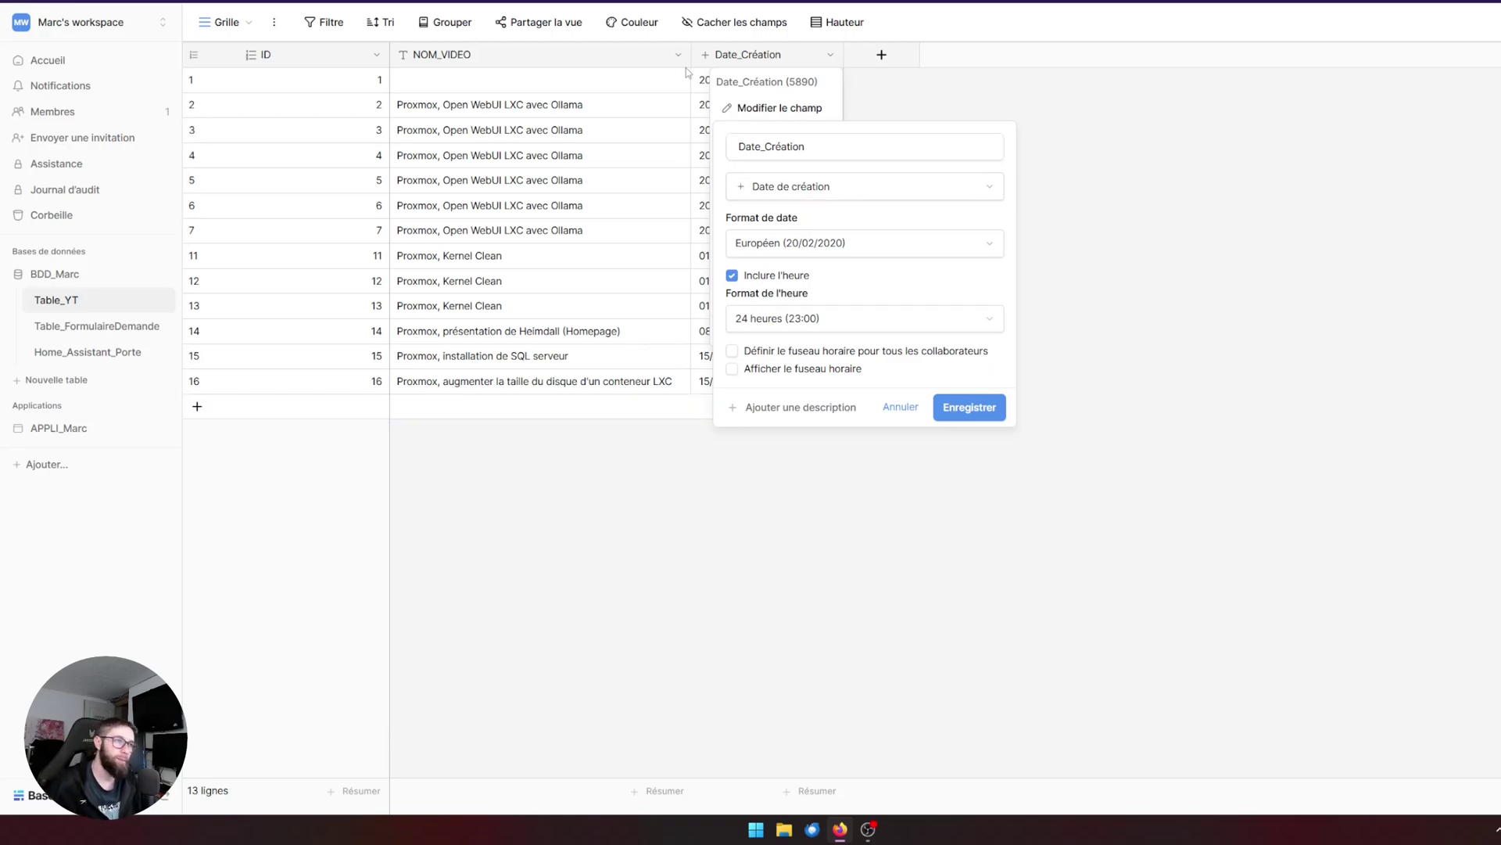
pyautogui.click(999, 415)
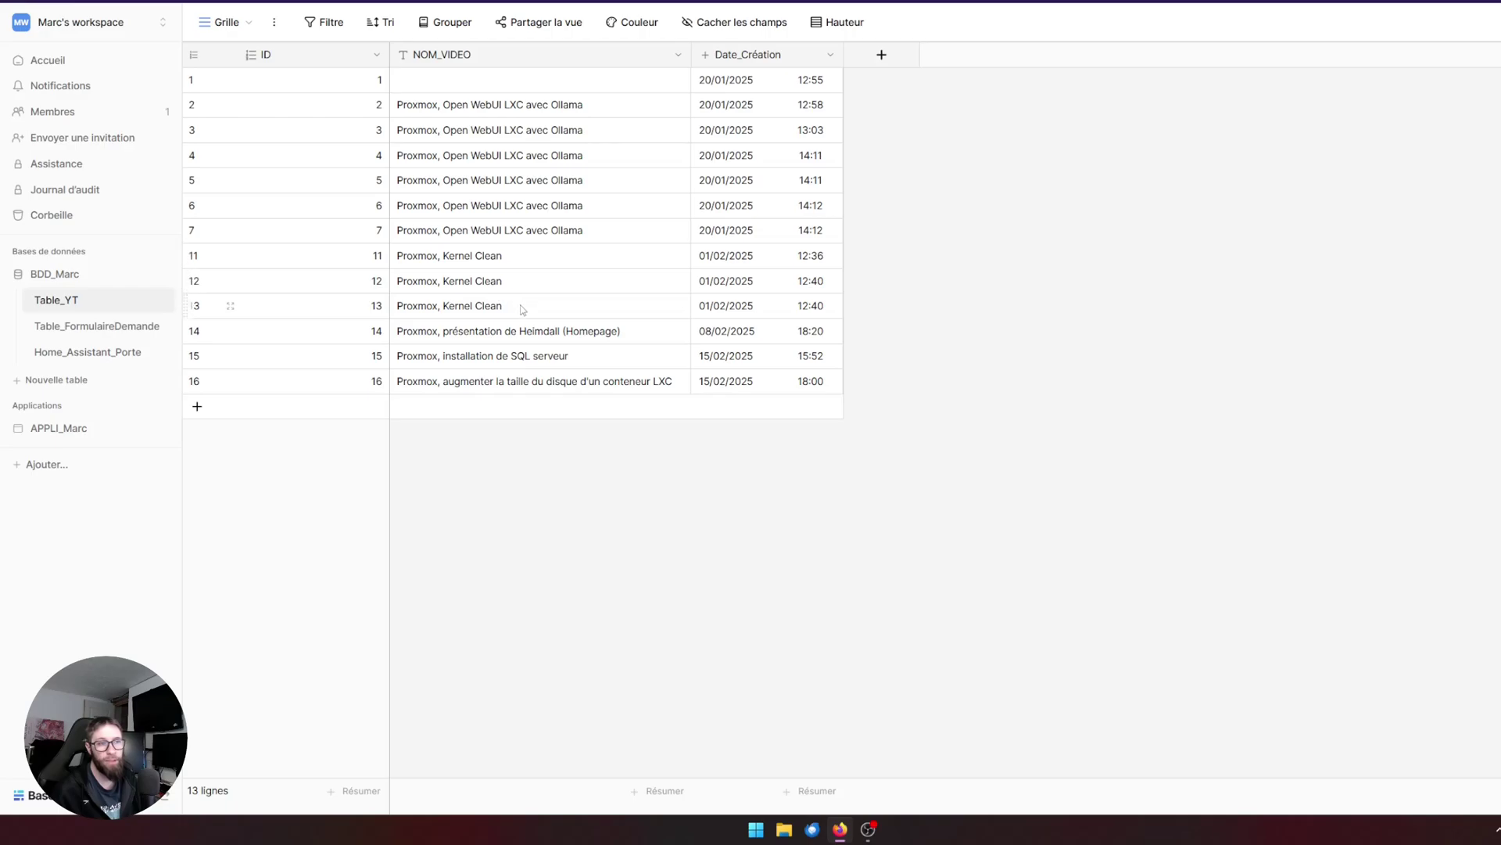
pyautogui.click(480, 263)
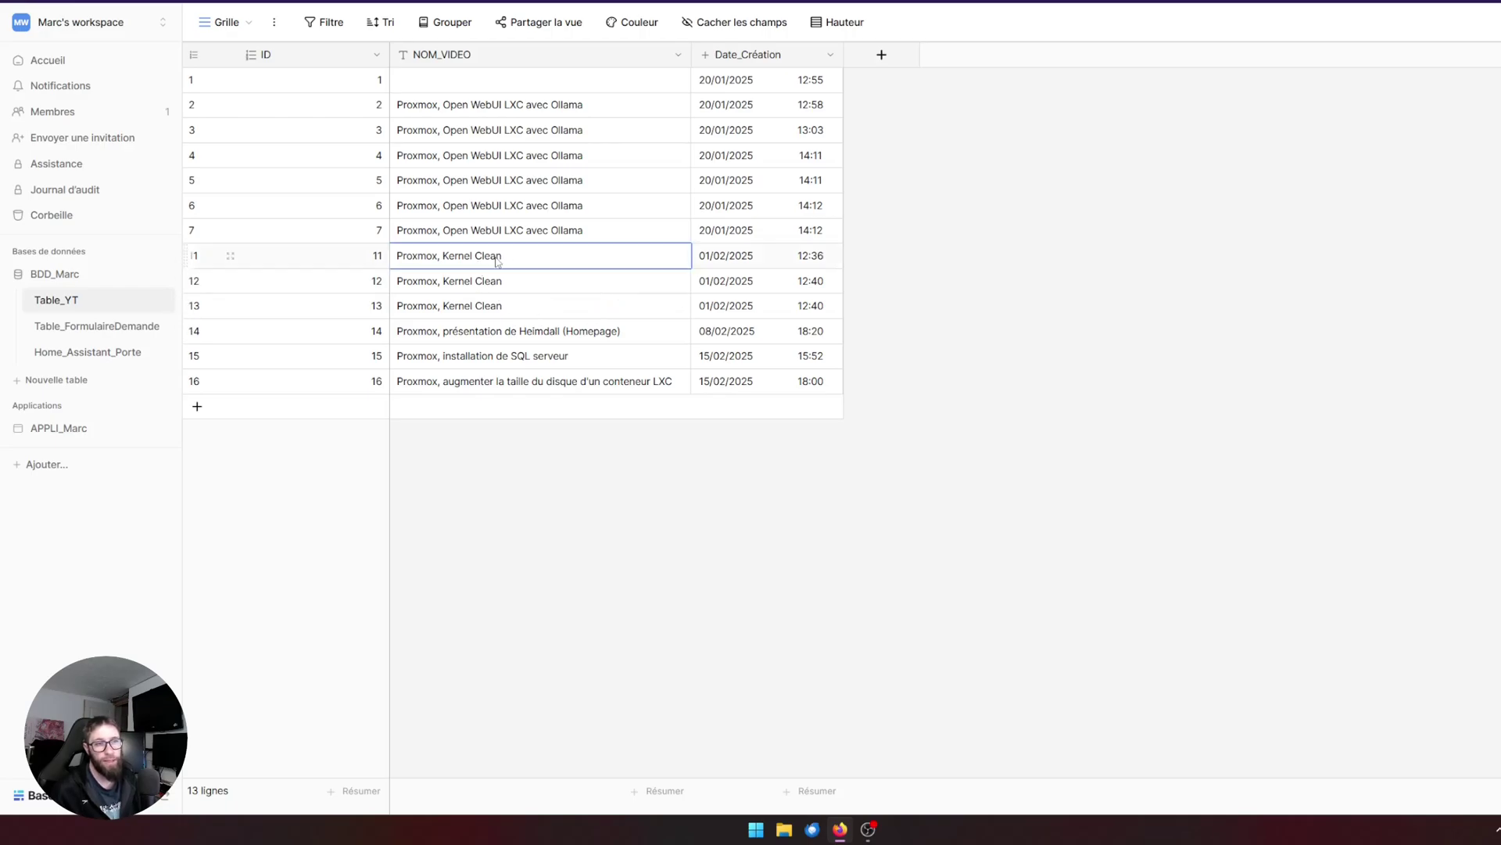
# Examine the Proxmox, Kernel Clean entries in rows 11 to 13 of Table_YT, including their IDs and creation times
pyautogui.click(516, 288)
pyautogui.click(520, 305)
pyautogui.click(552, 263)
pyautogui.click(557, 281)
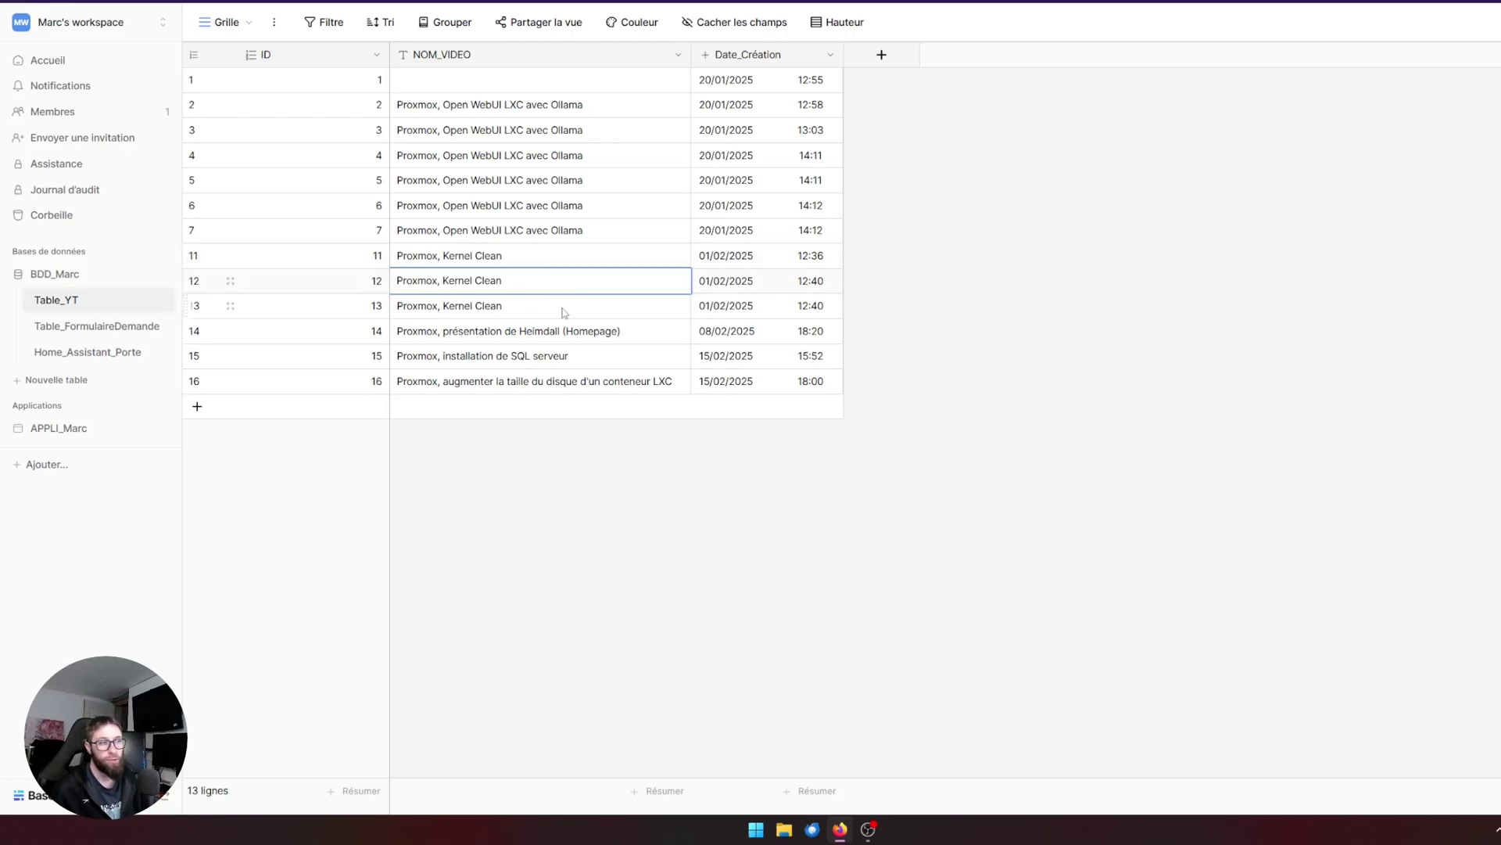
pyautogui.click(560, 308)
pyautogui.press('Up')
pyautogui.press('Up')
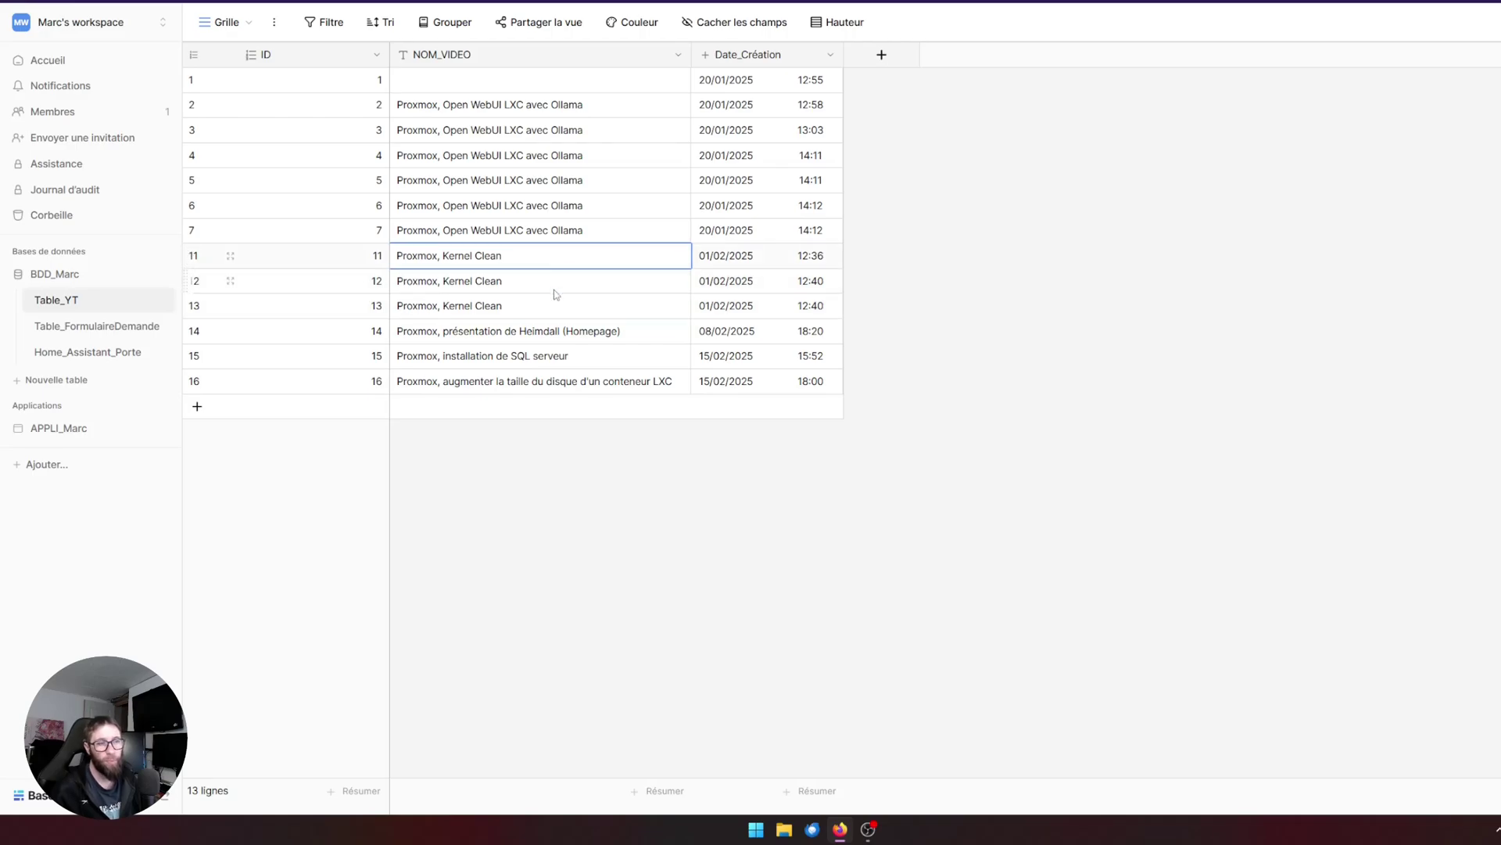
pyautogui.press('Down')
pyautogui.press('Up')
pyautogui.click(565, 313)
pyautogui.click(552, 262)
pyautogui.click(550, 284)
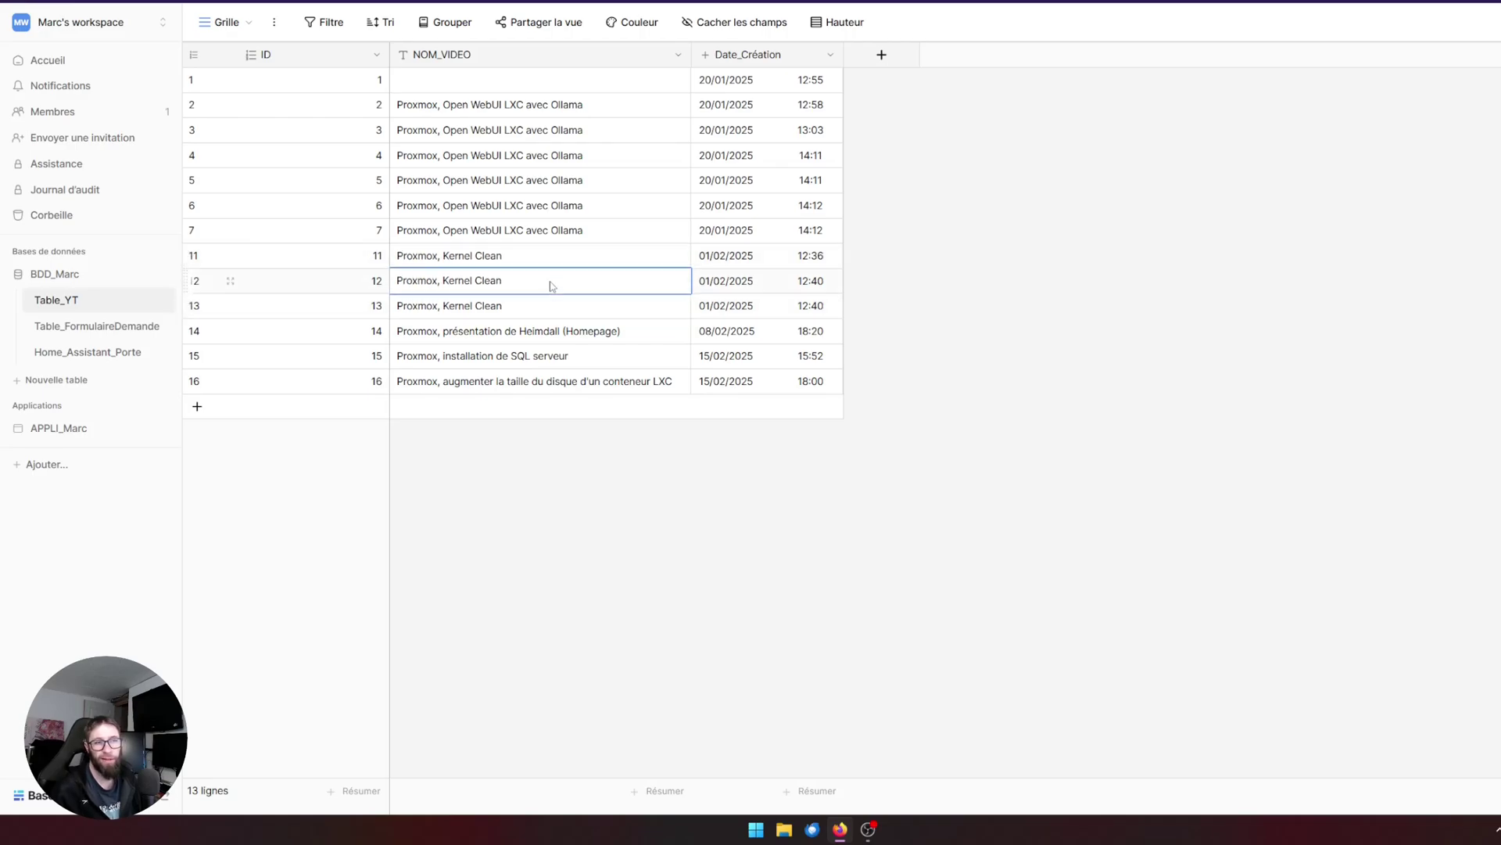
pyautogui.click(554, 308)
pyautogui.click(552, 261)
pyautogui.click(560, 307)
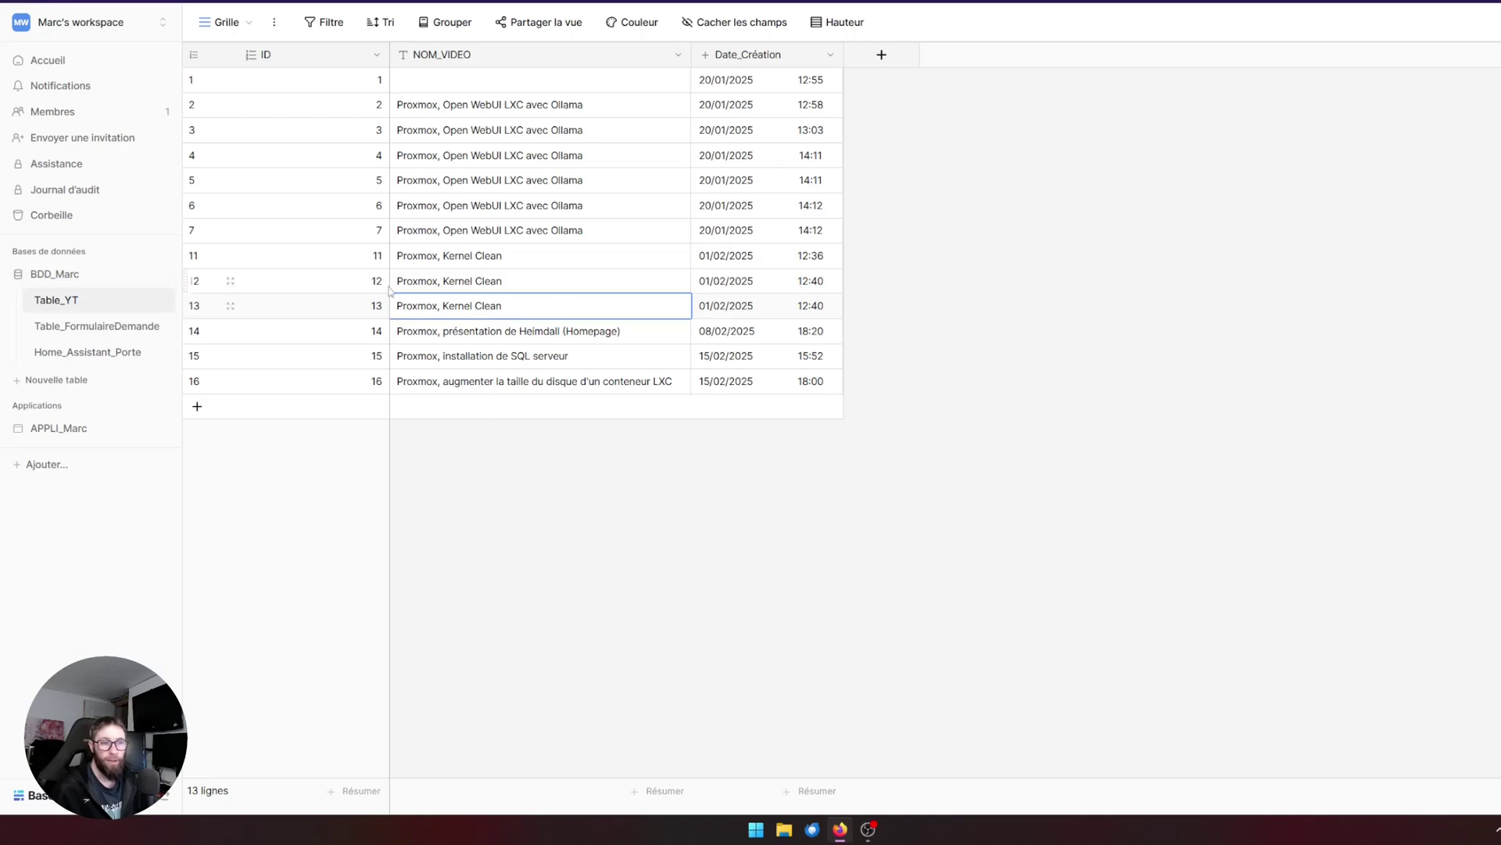
pyautogui.click(351, 281)
pyautogui.click(829, 275)
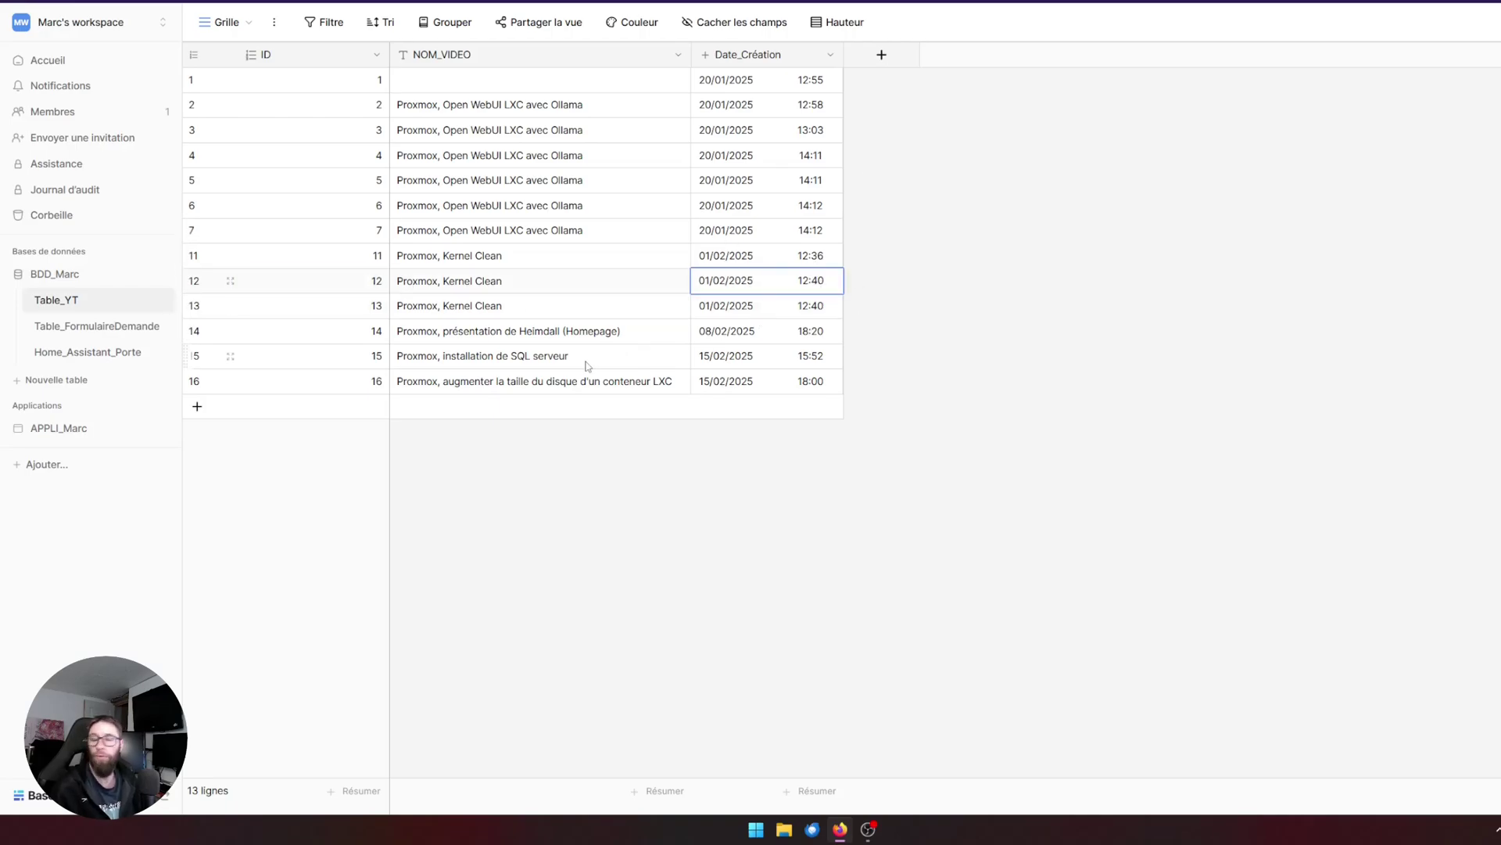
pyautogui.click(513, 483)
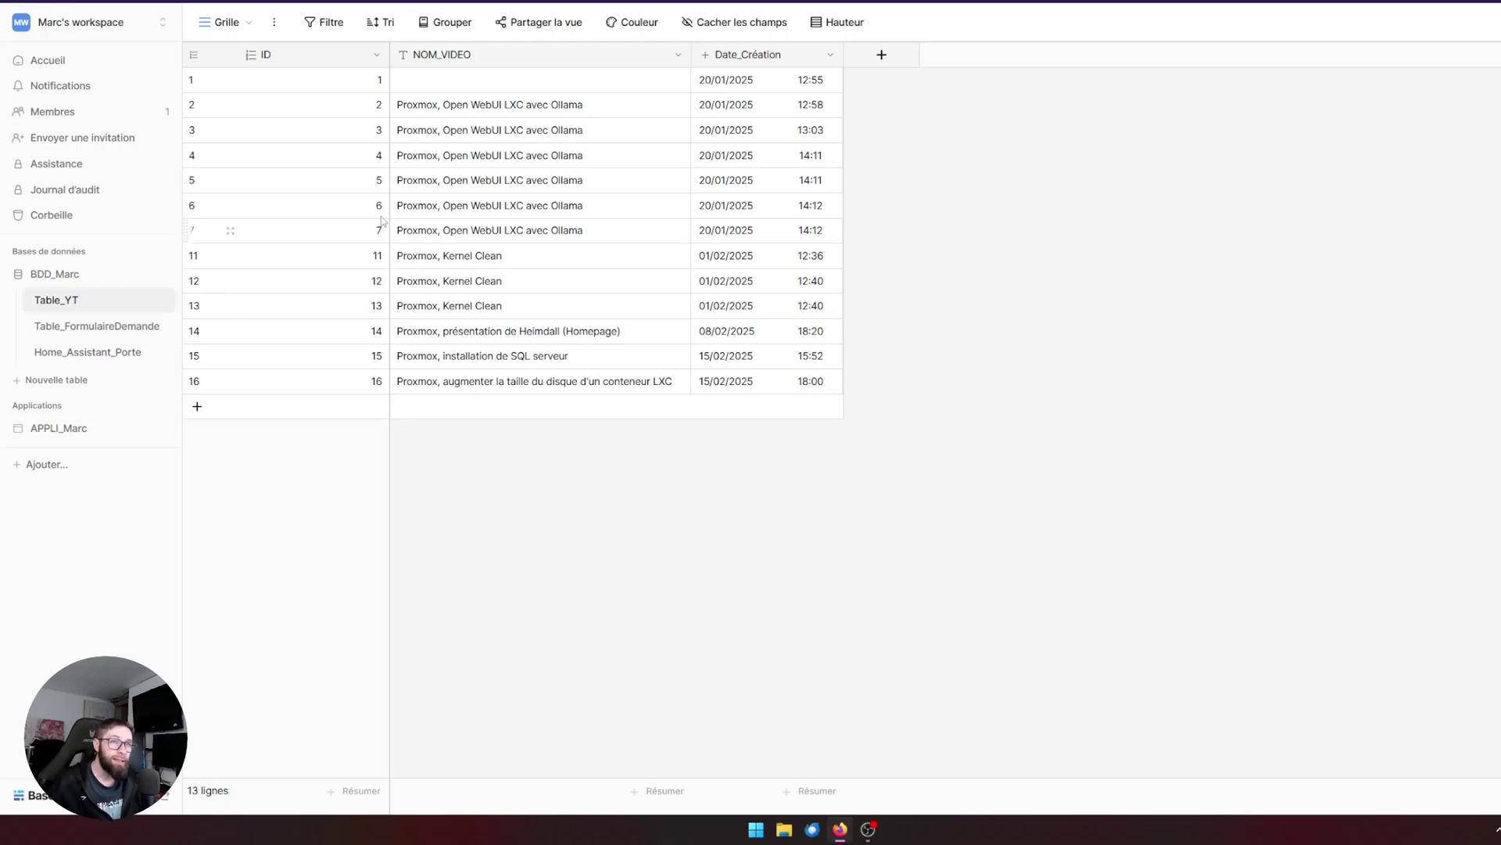
# Review the view types offered for Table_YT, and open Table_FormulaireDemande in its Grille view
pyautogui.click(249, 24)
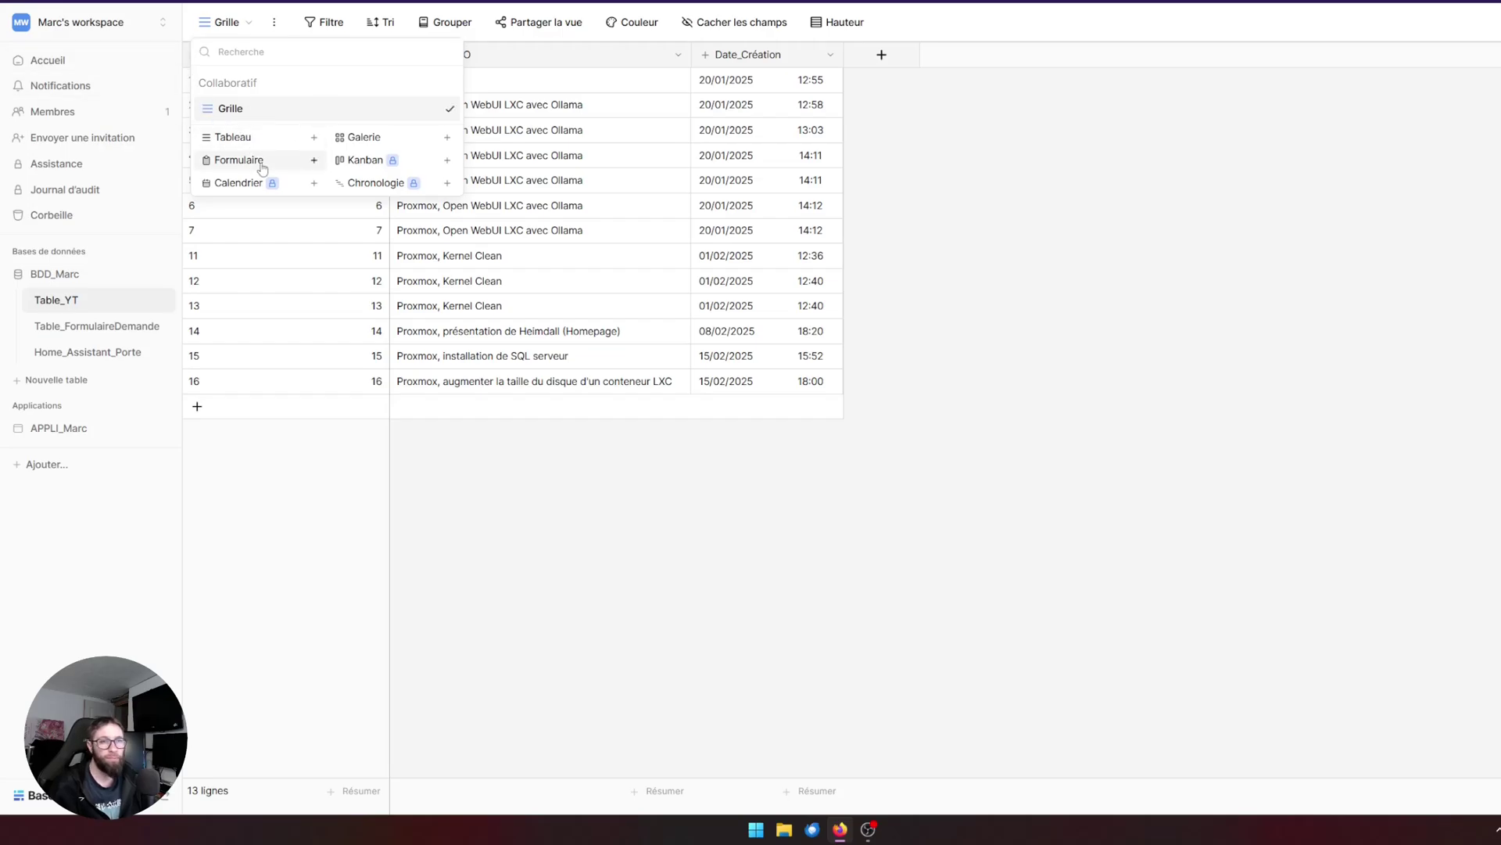
pyautogui.click(97, 325)
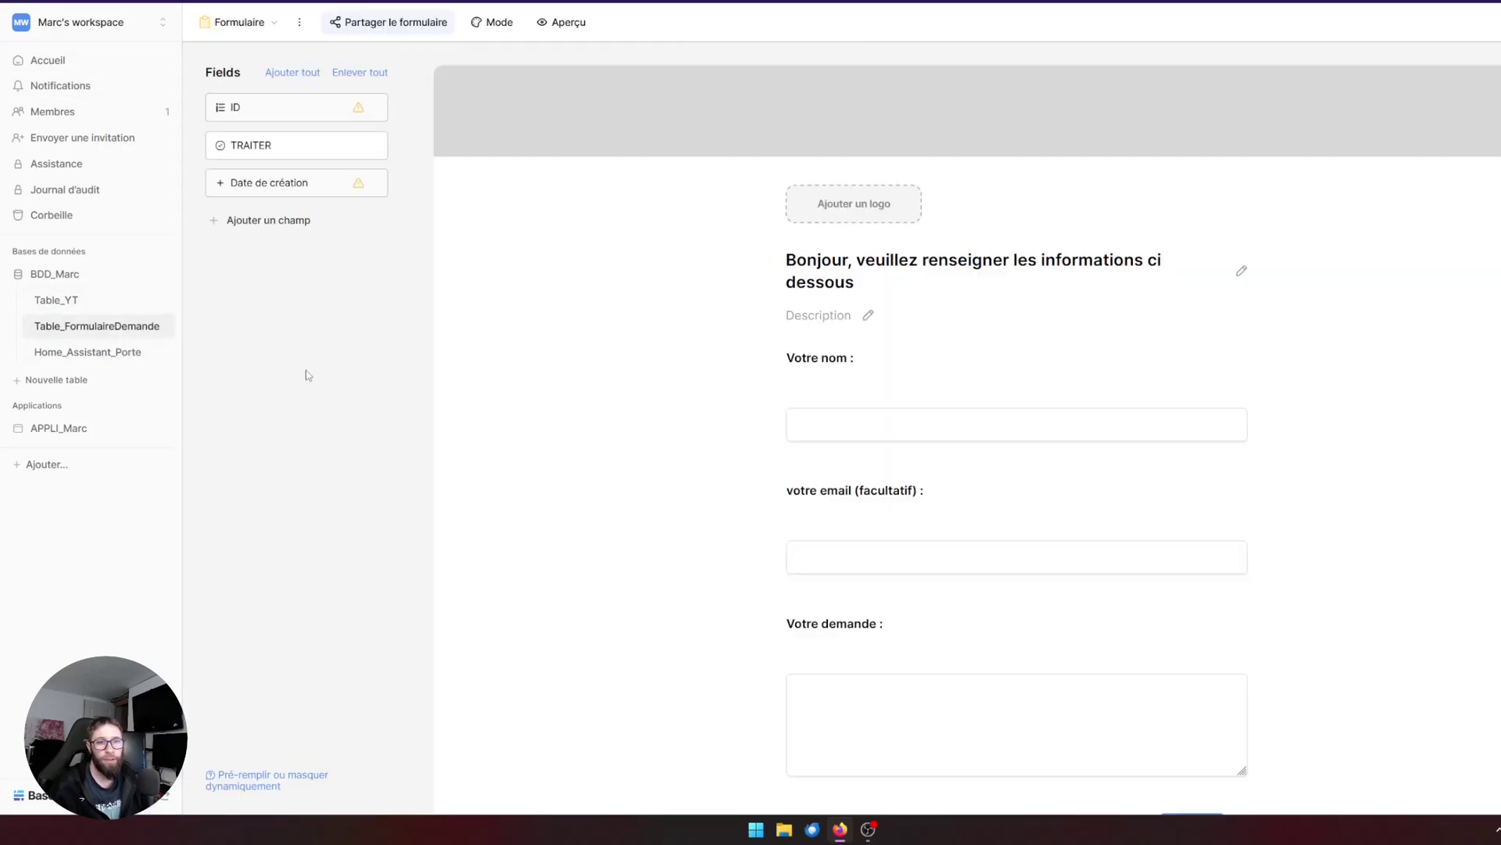
pyautogui.moveTo(497, 93)
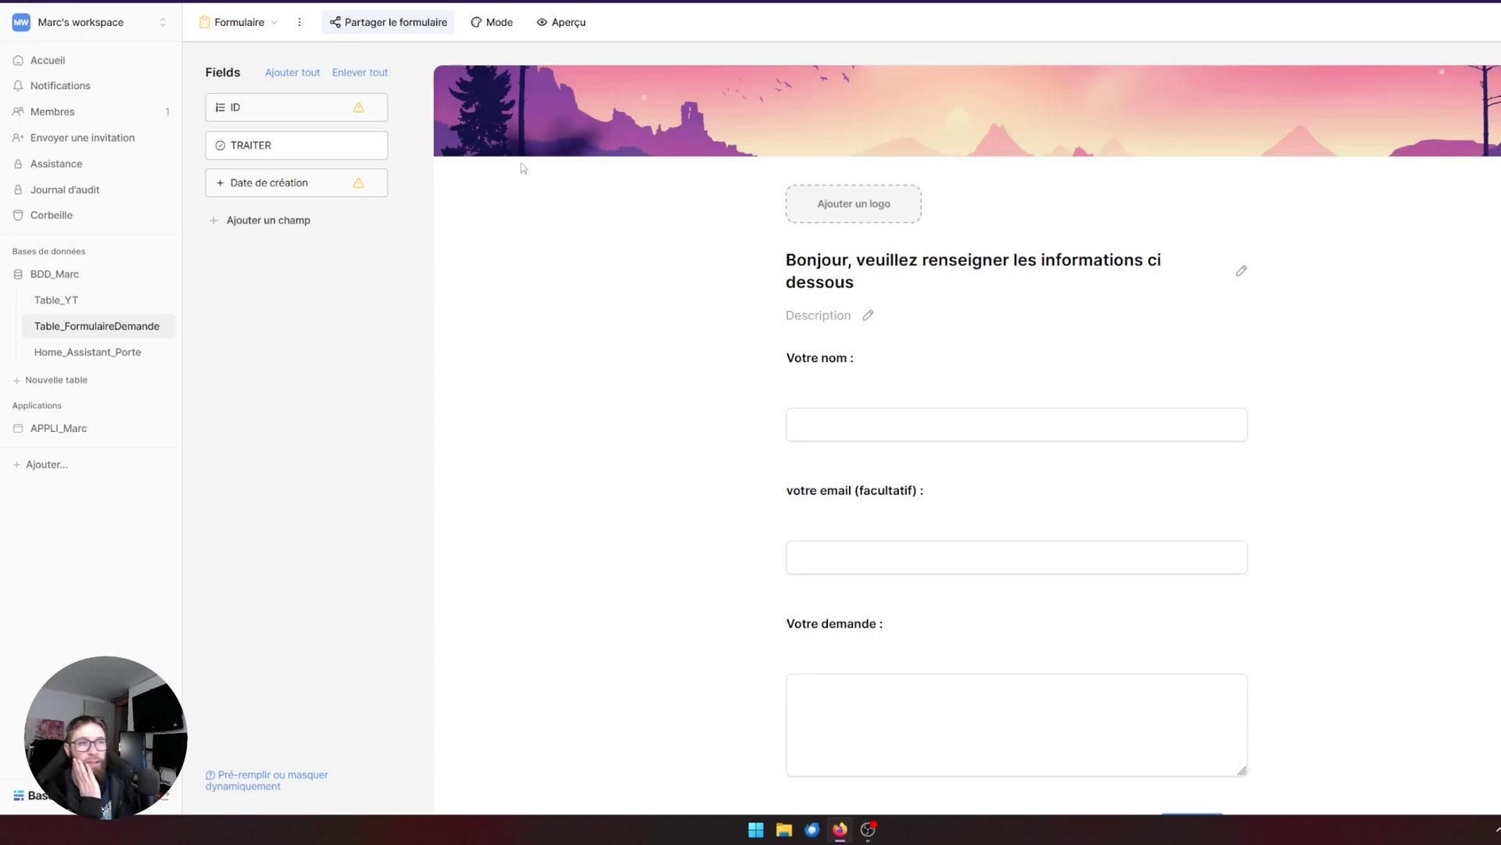
pyautogui.click(272, 24)
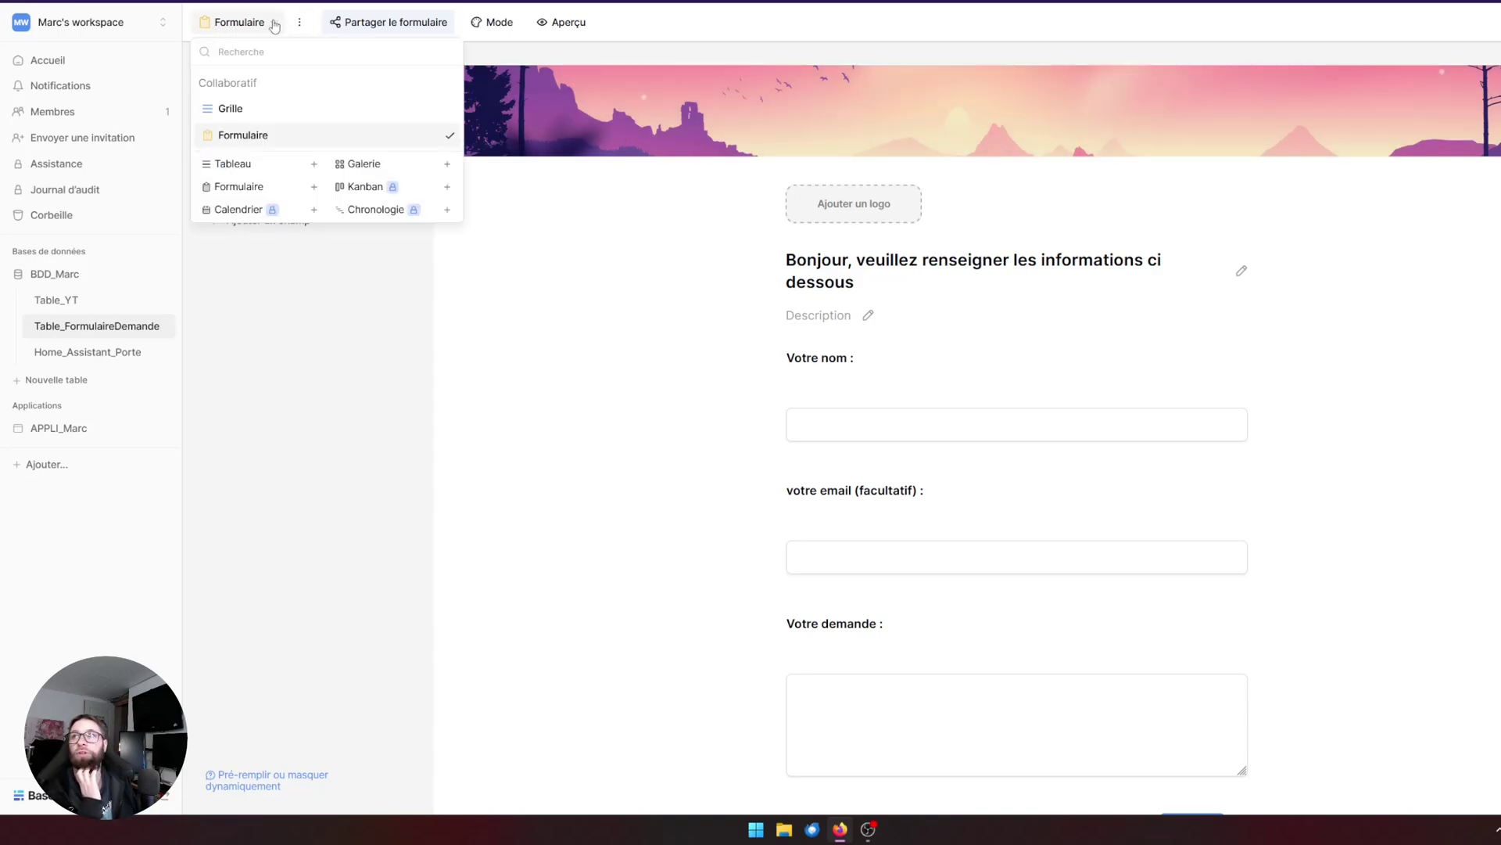
pyautogui.click(269, 111)
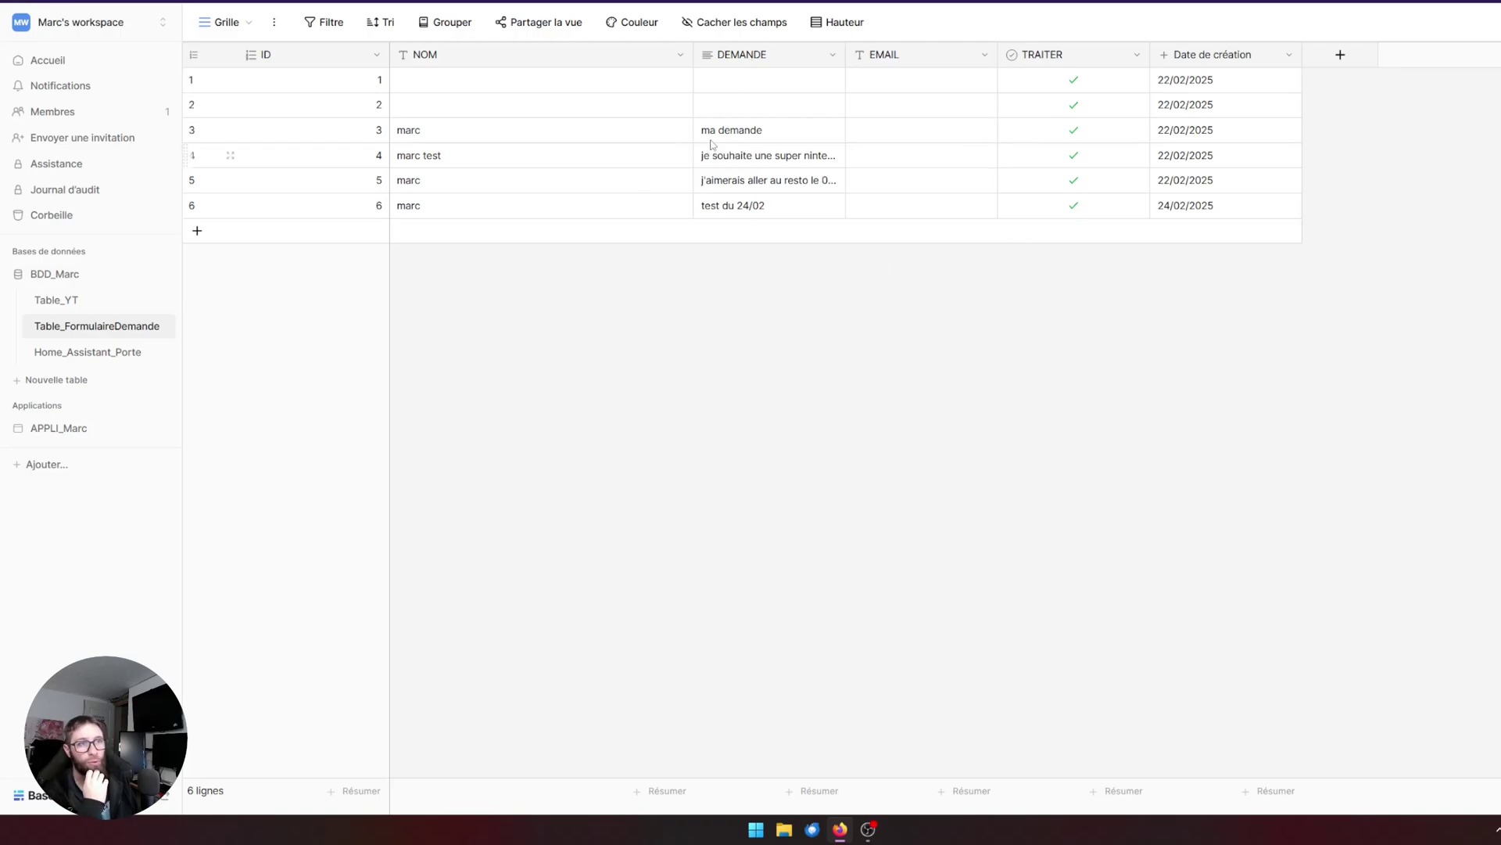
# Return to the Formulaire view and examine the form's questions, including the settings of the NOM field
pyautogui.click(250, 25)
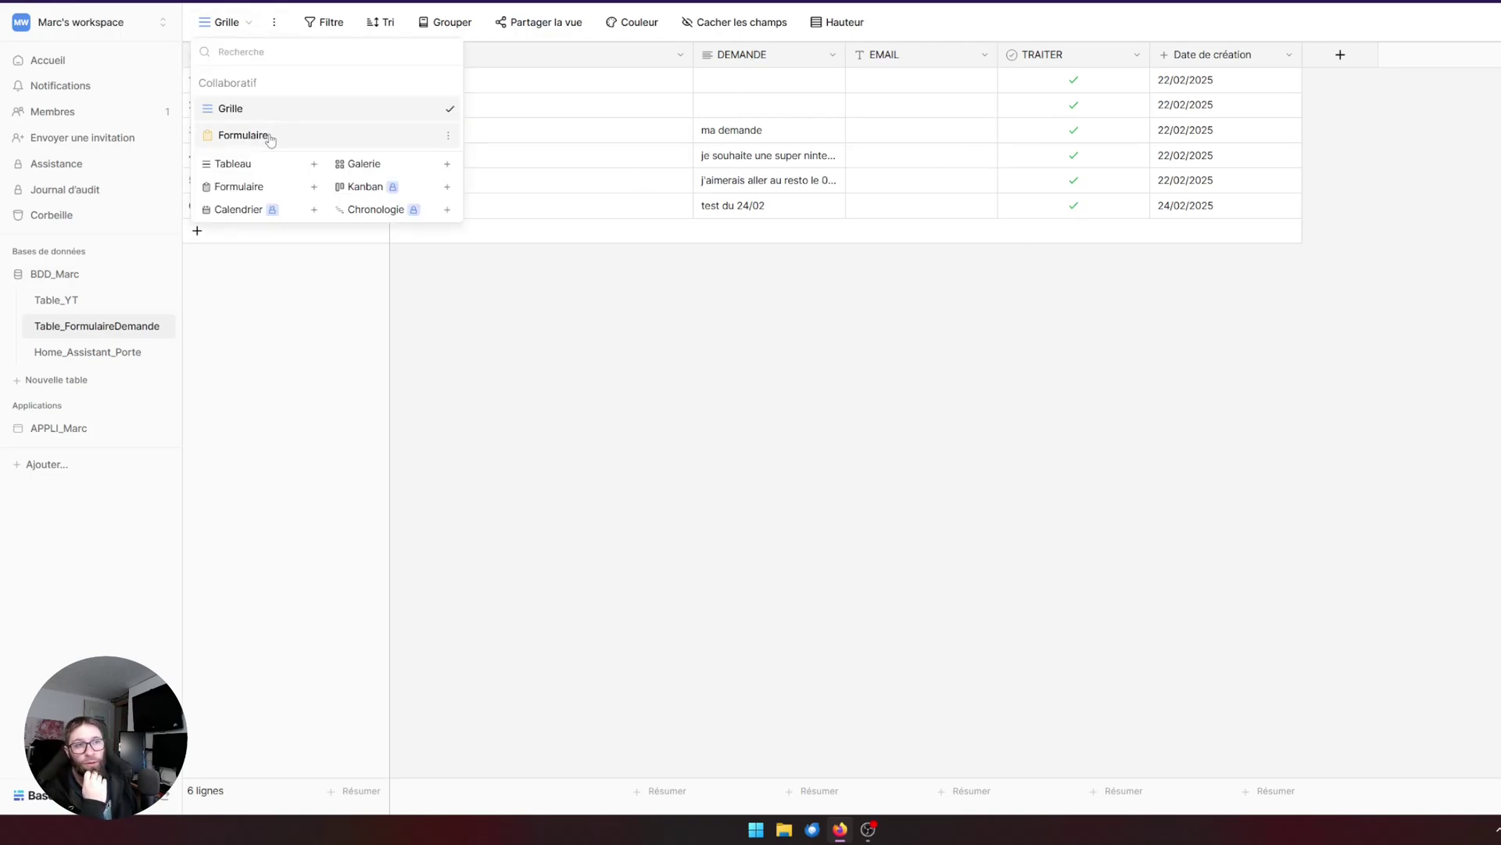
pyautogui.click(270, 135)
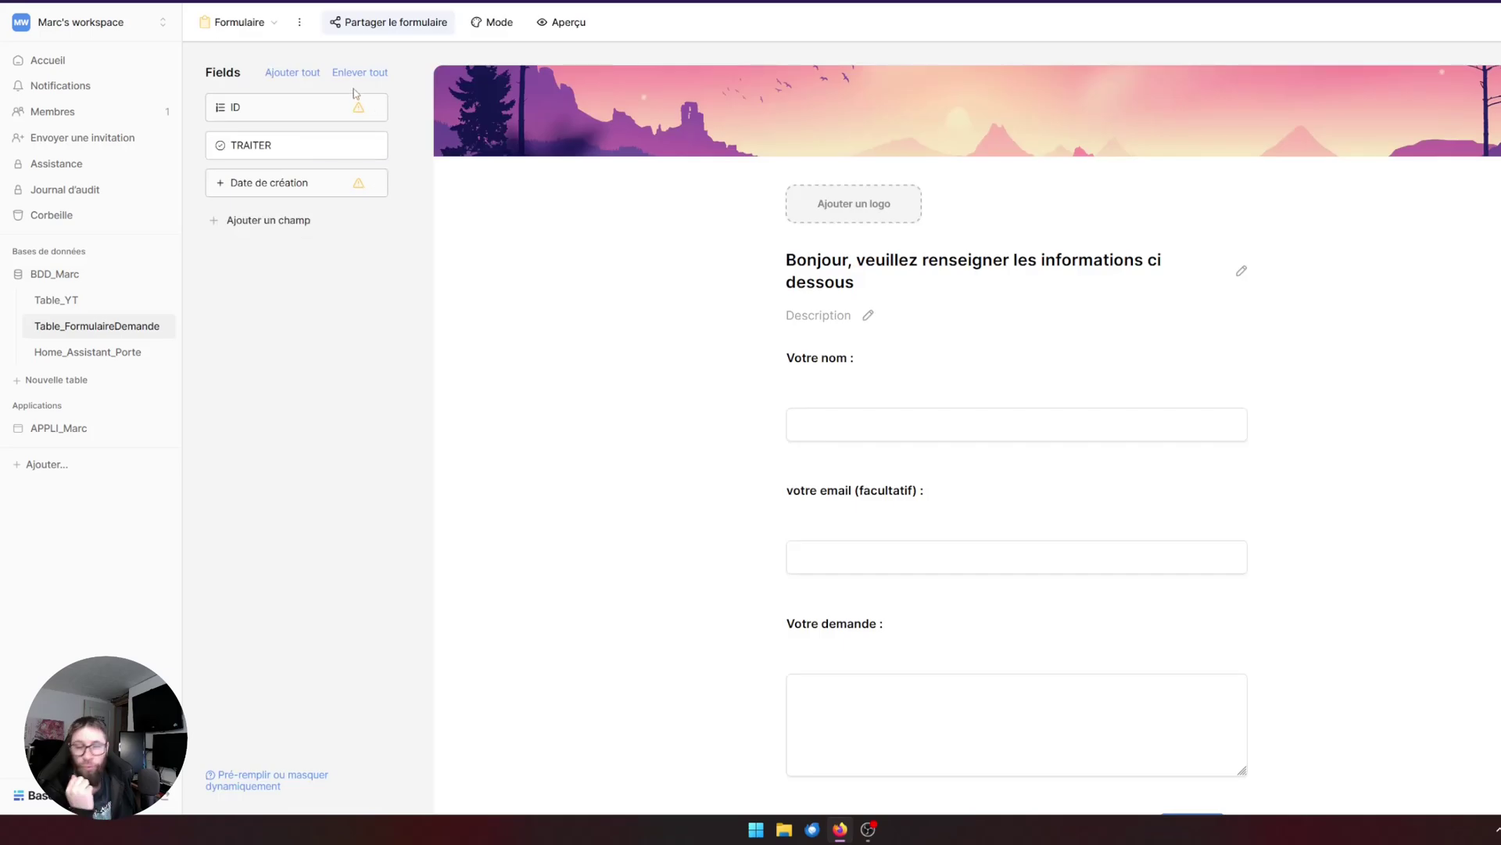
pyautogui.click(869, 384)
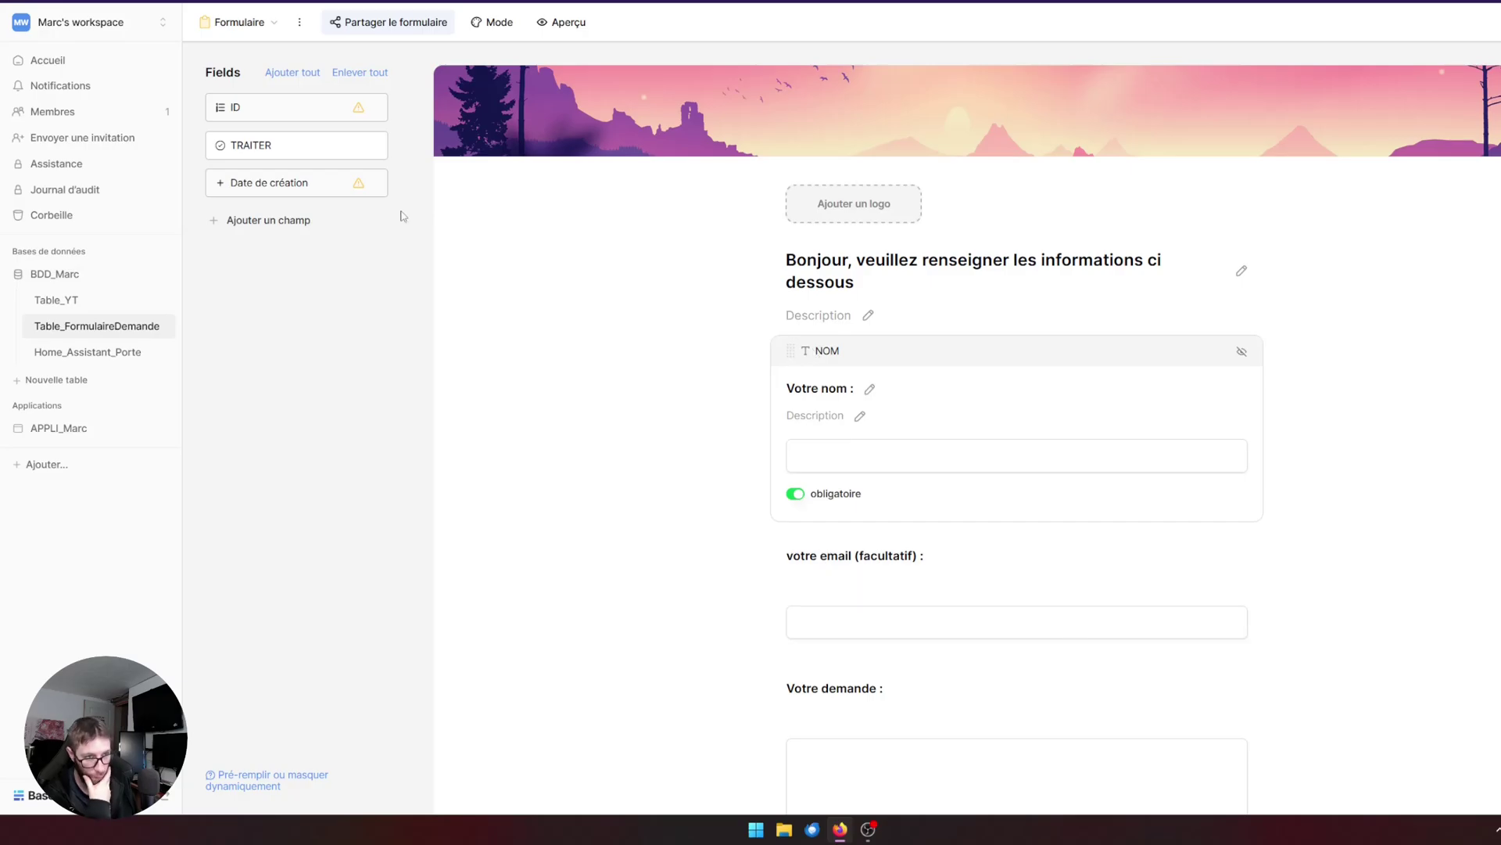
pyautogui.scroll(-5, 681, 449)
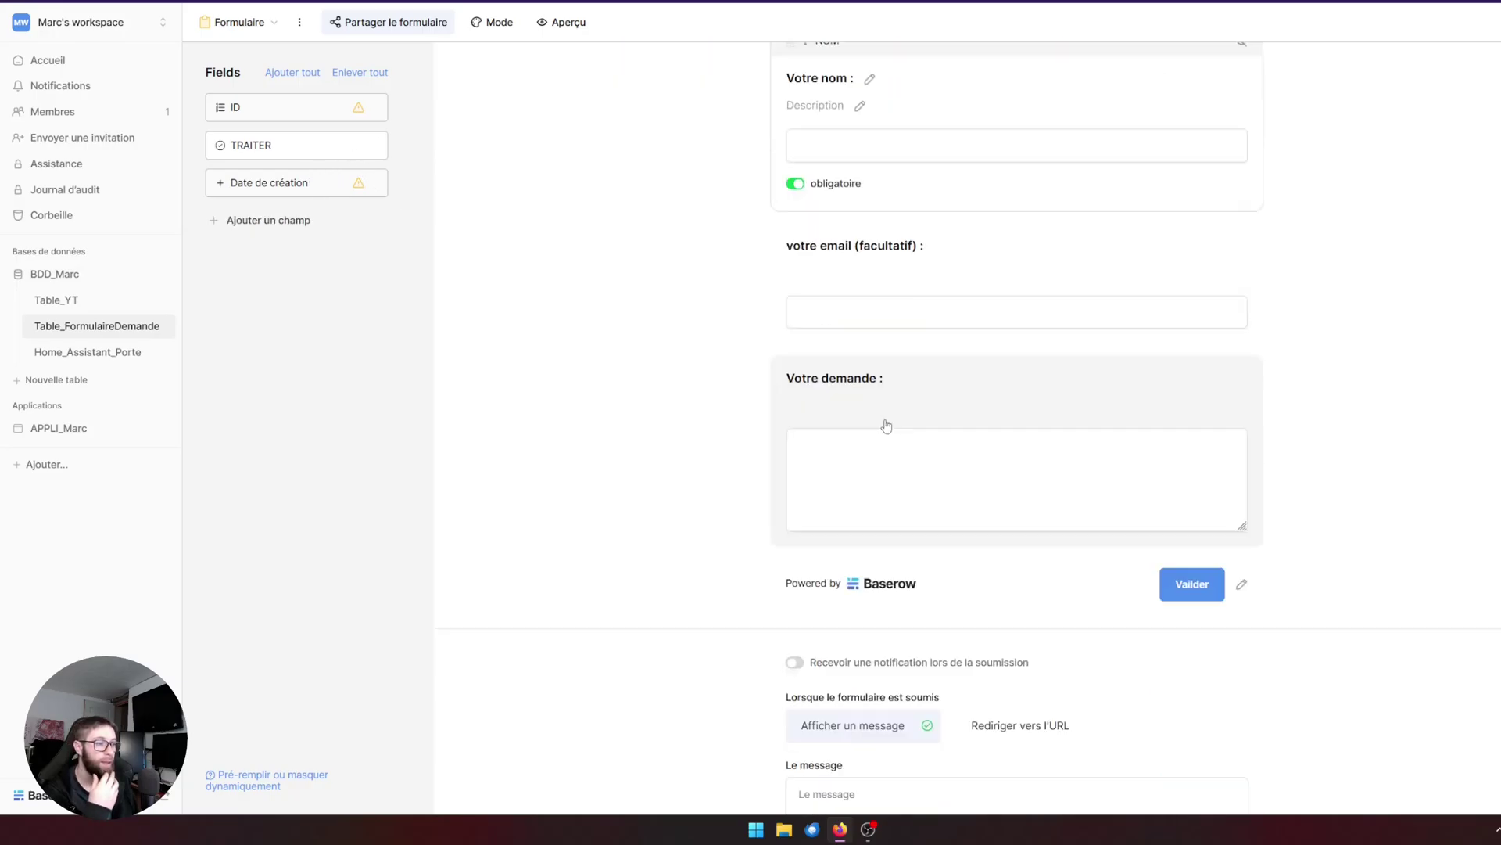
# Add the TRAITER field to the form and remove it again
pyautogui.click(301, 153)
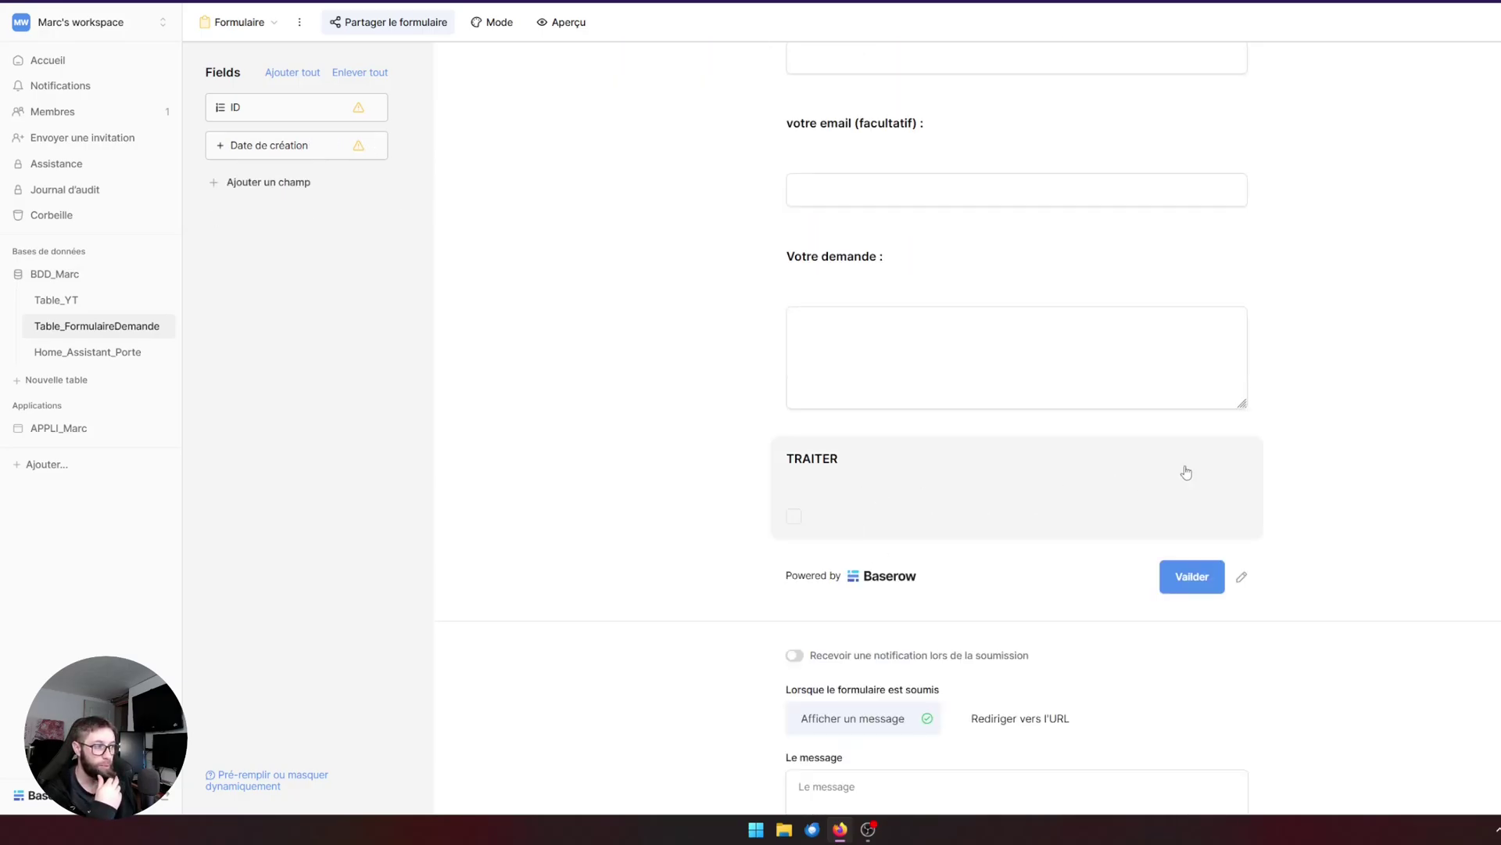
pyautogui.click(1228, 458)
pyautogui.click(1244, 451)
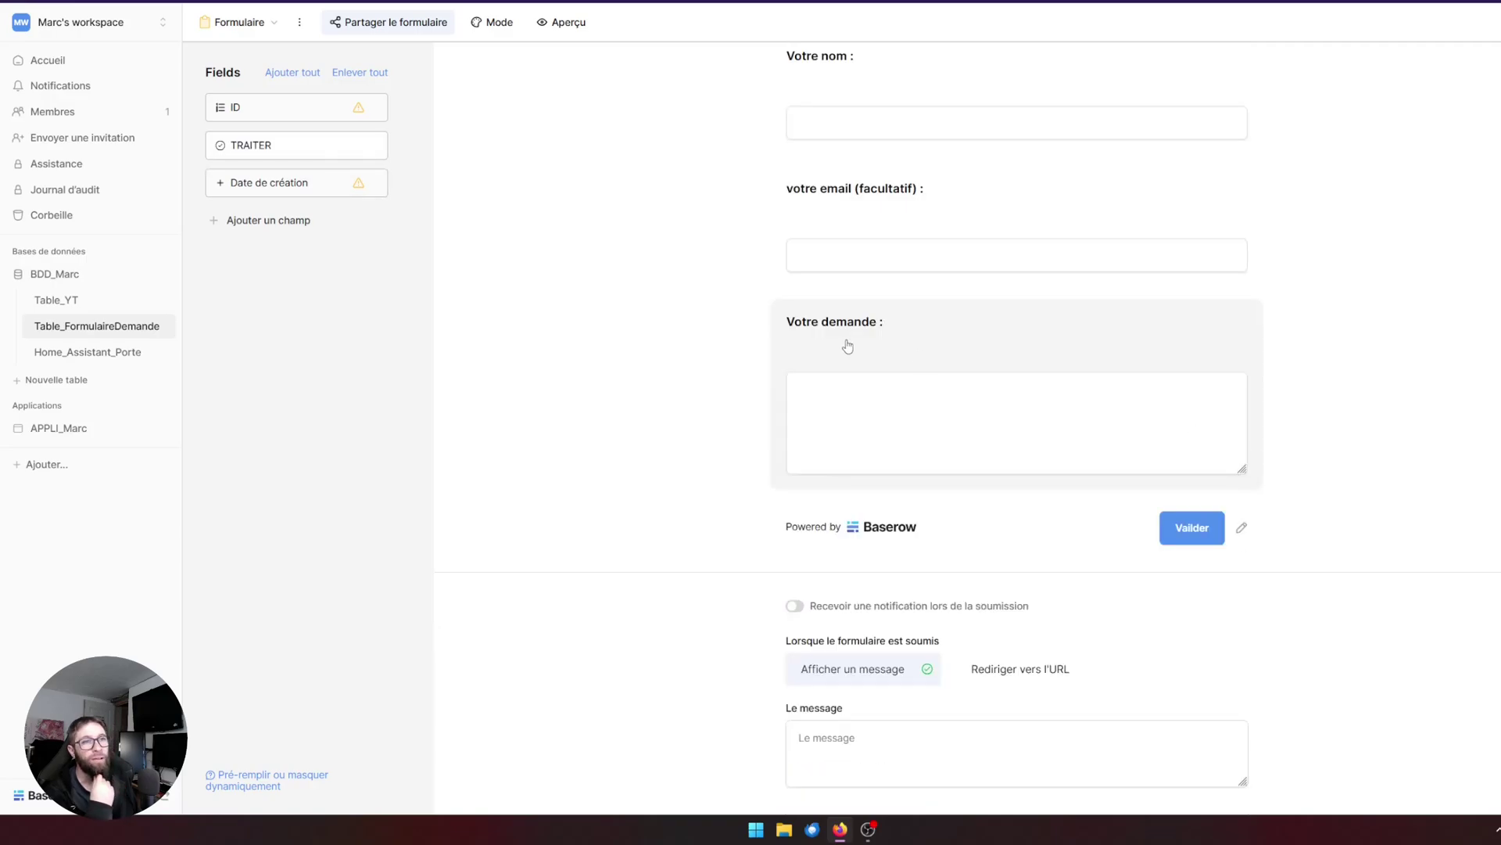
# Review the form's header and title, and open the preview of the form as respondents see it
pyautogui.scroll(4, 848, 345)
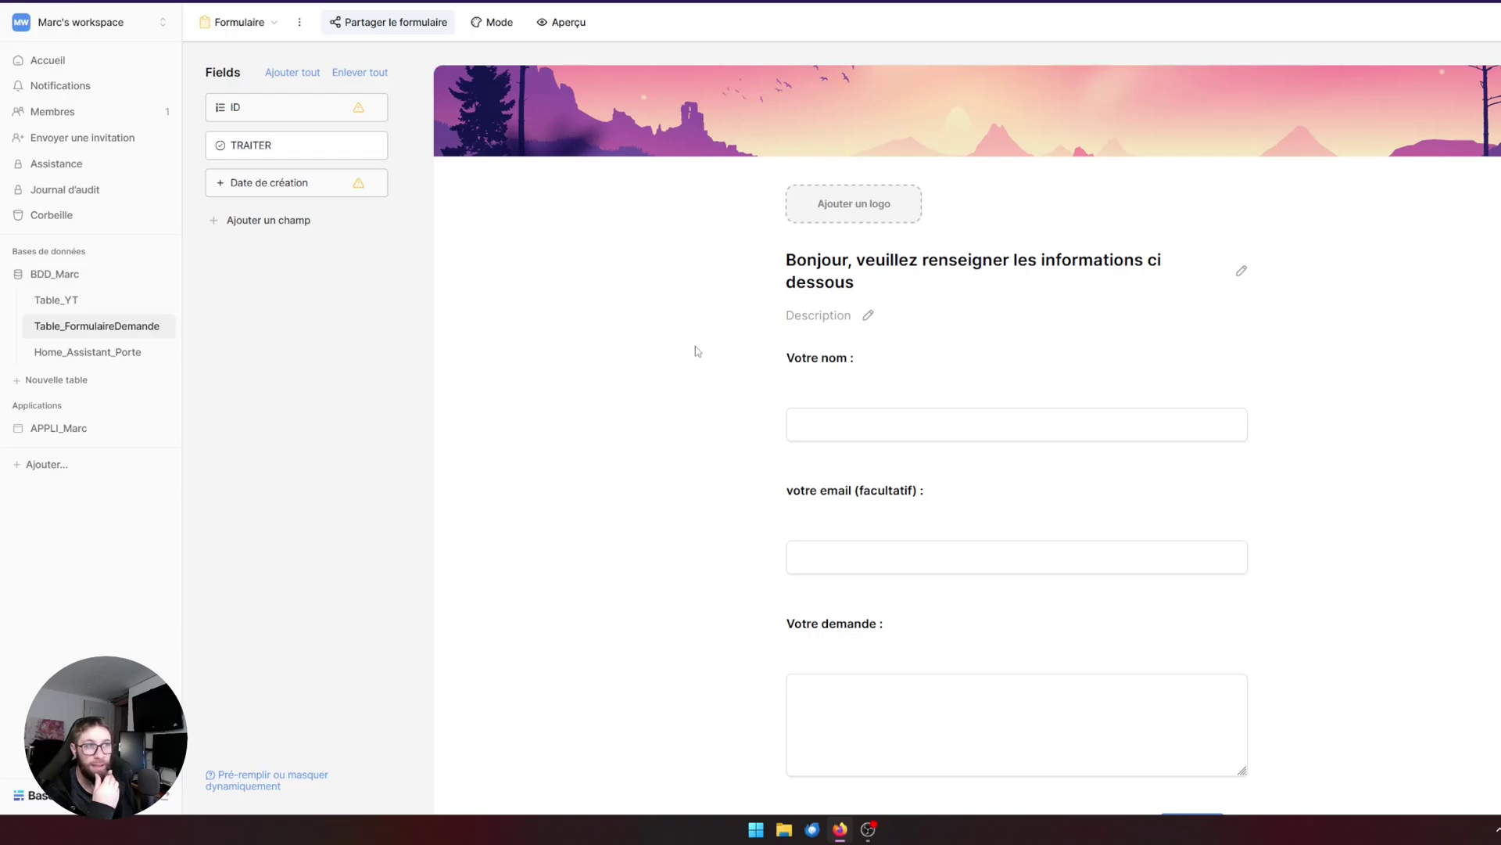
pyautogui.moveTo(880, 134)
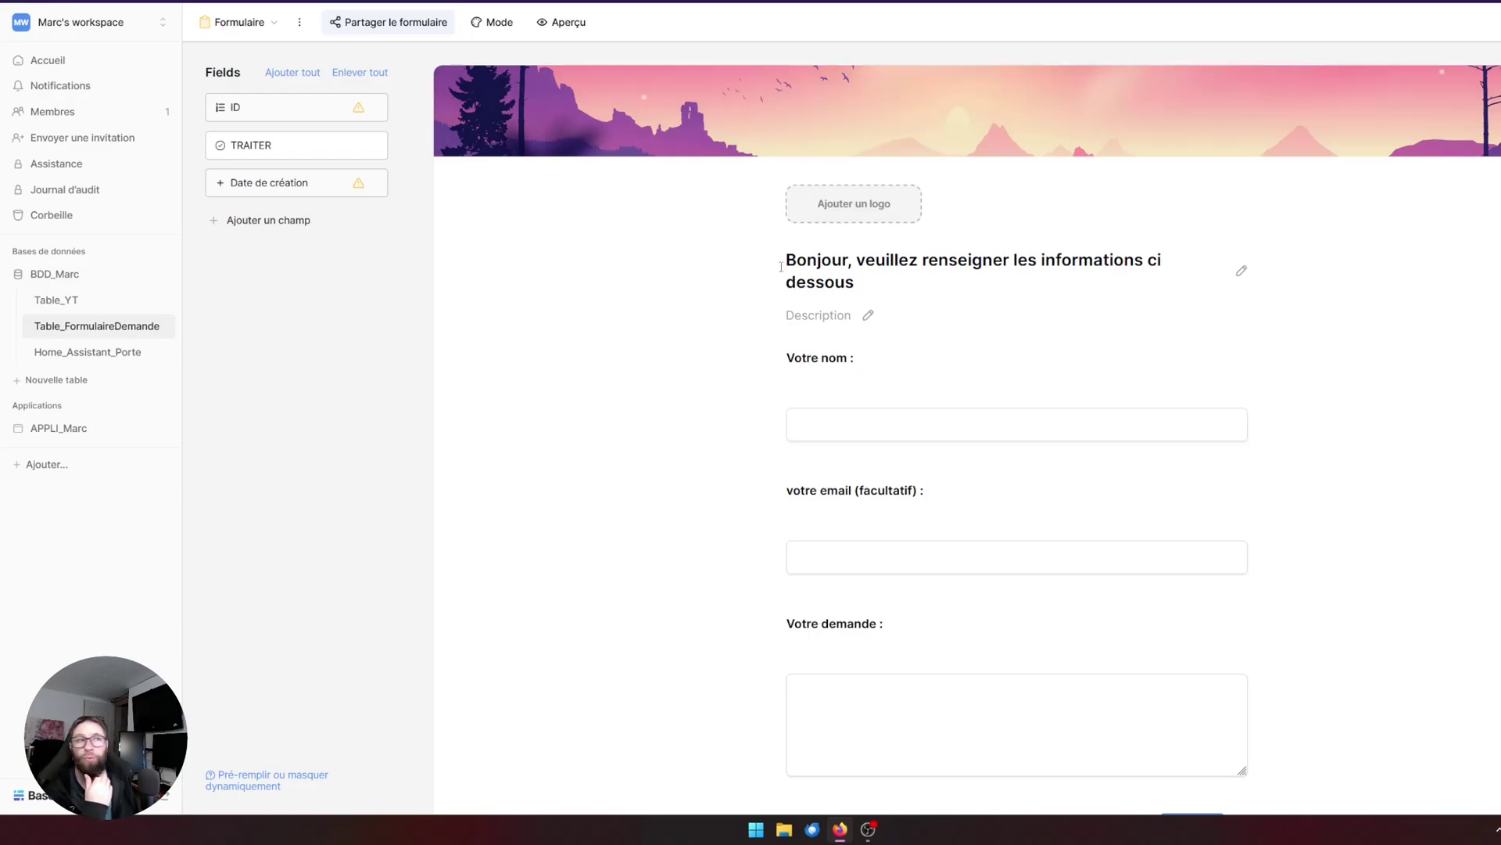
pyautogui.click(564, 26)
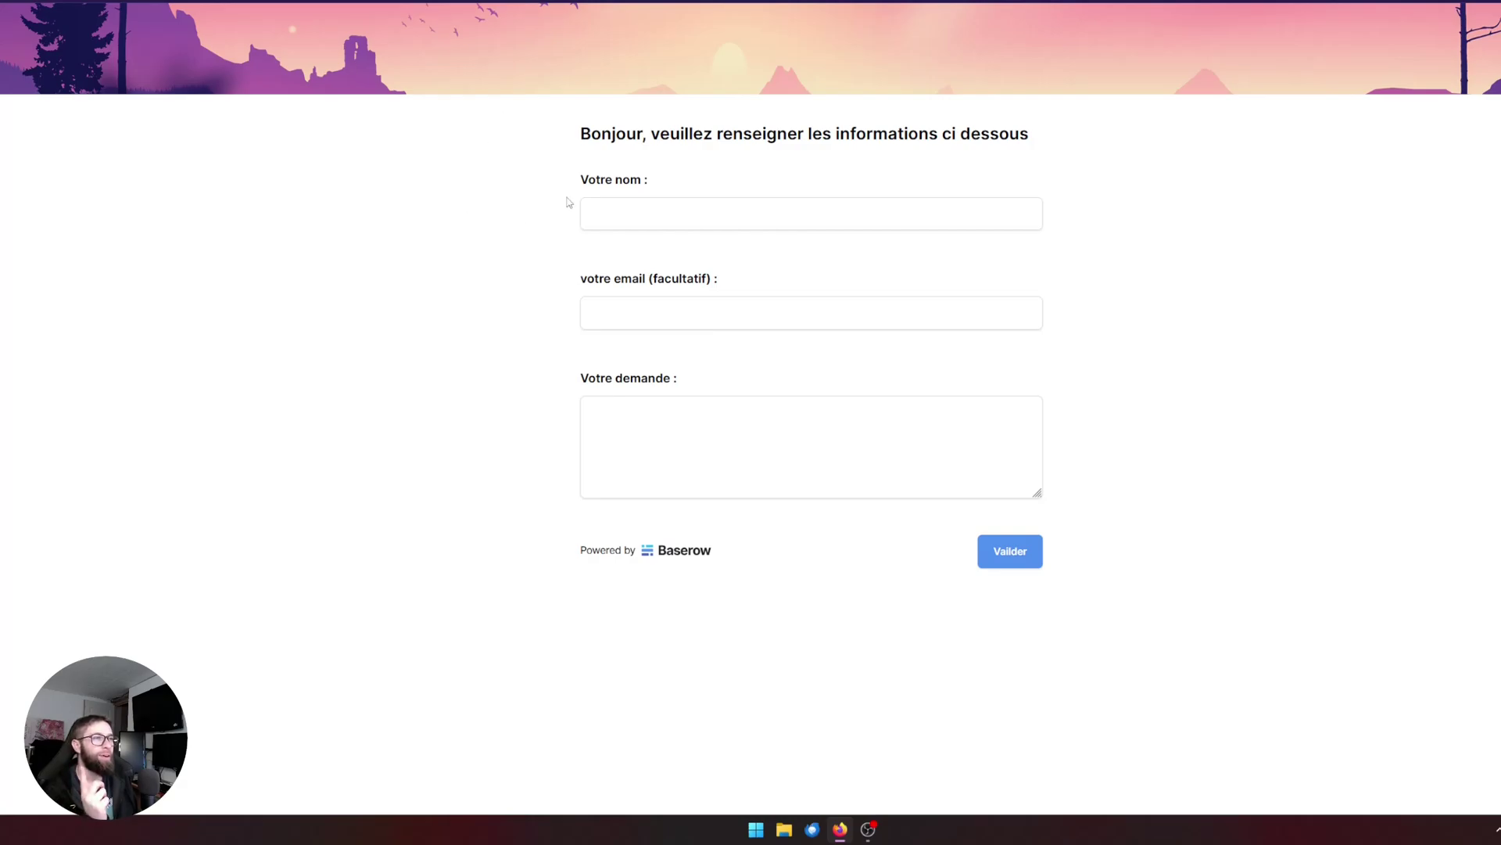
pyautogui.hotkey('ctrl', 'w')
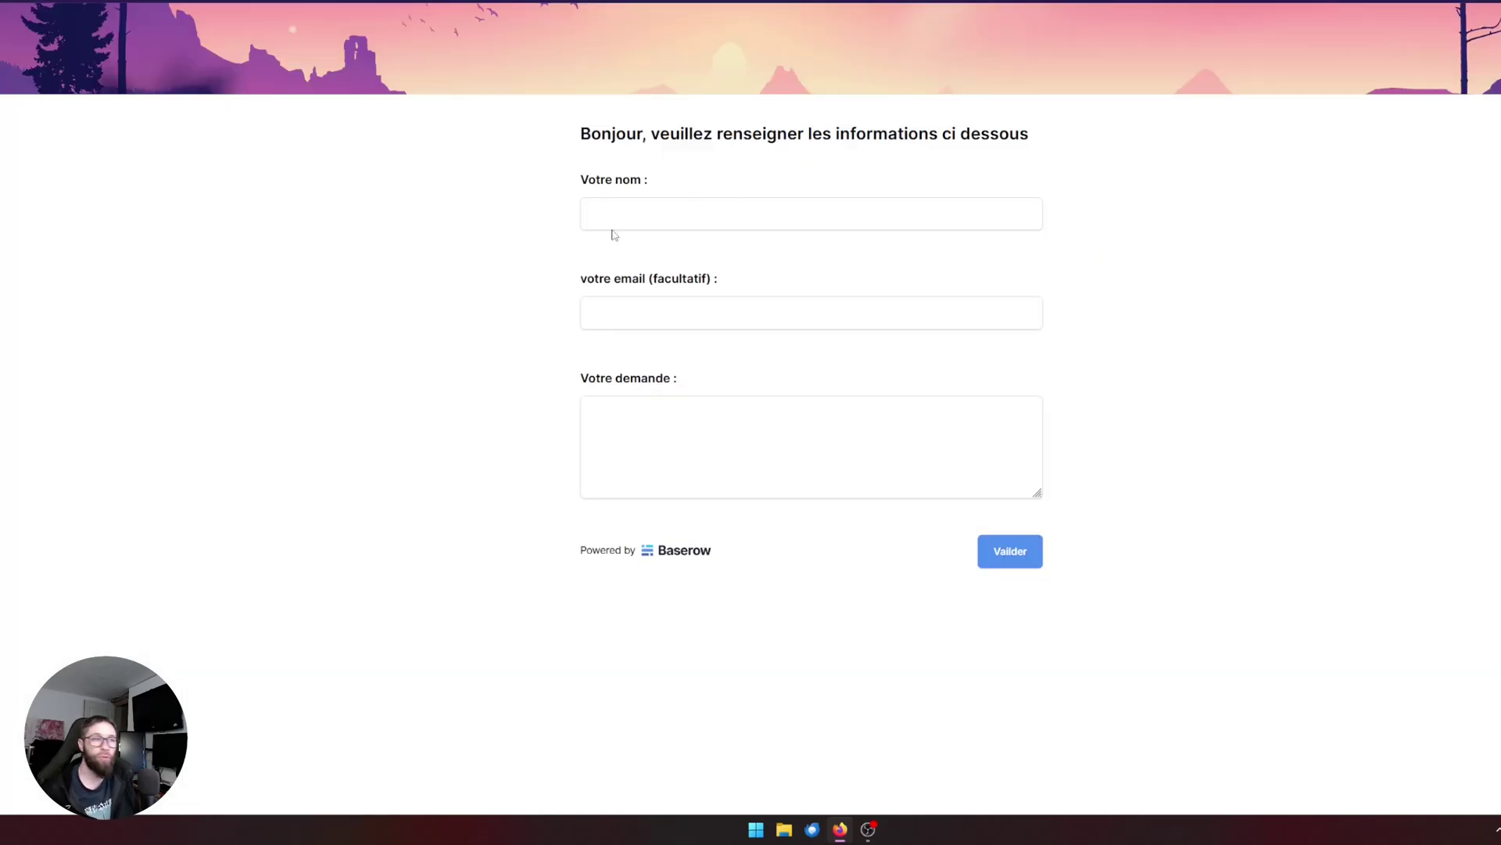
# Fill in the form with the name youtube, an e-mail address and the request toto, and submit it
pyautogui.click(649, 211)
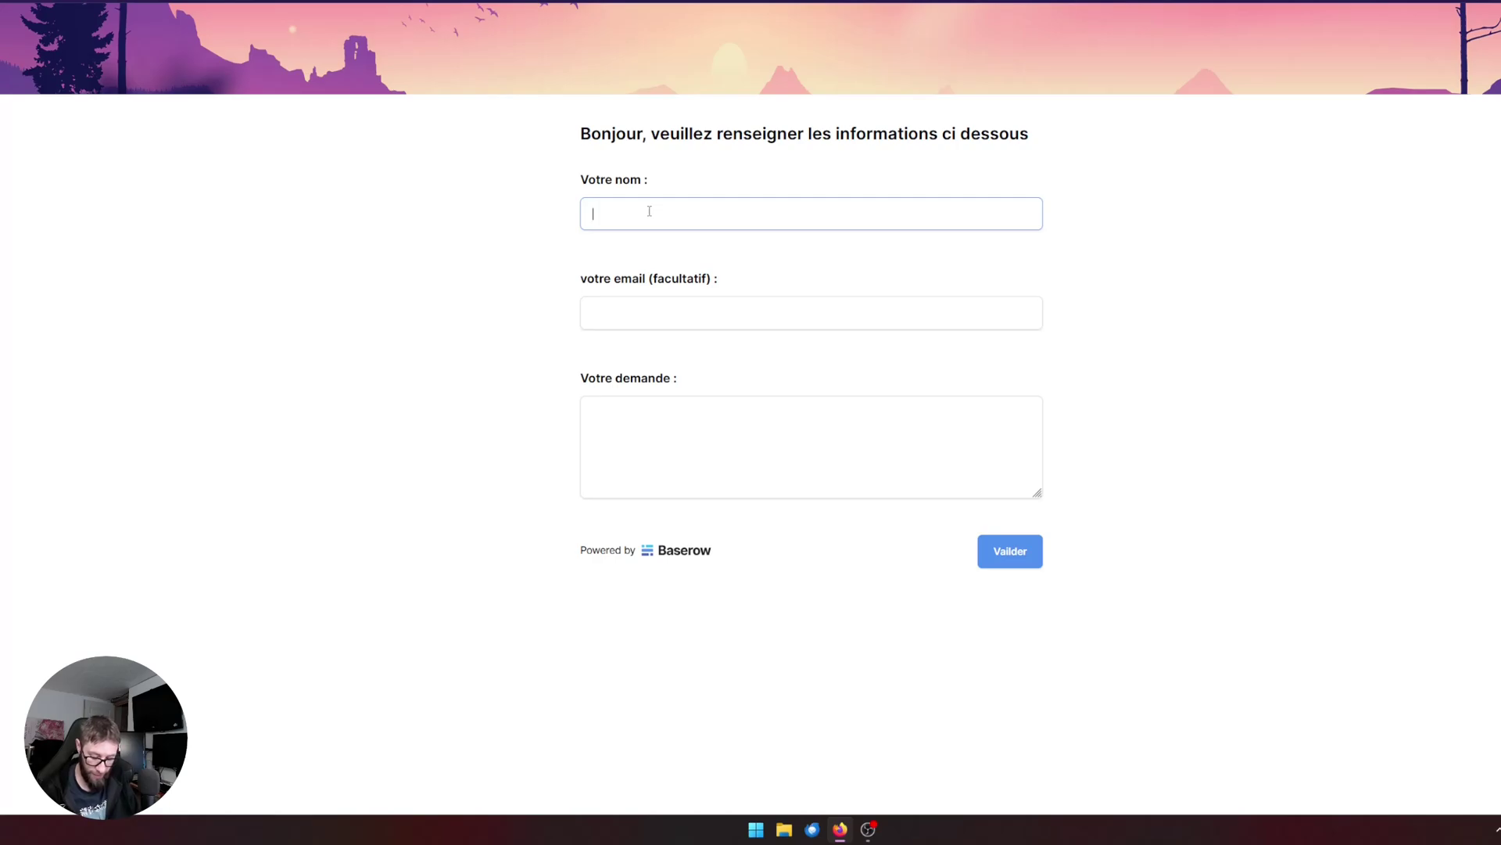
pyautogui.write('youtube')
pyautogui.click(593, 313)
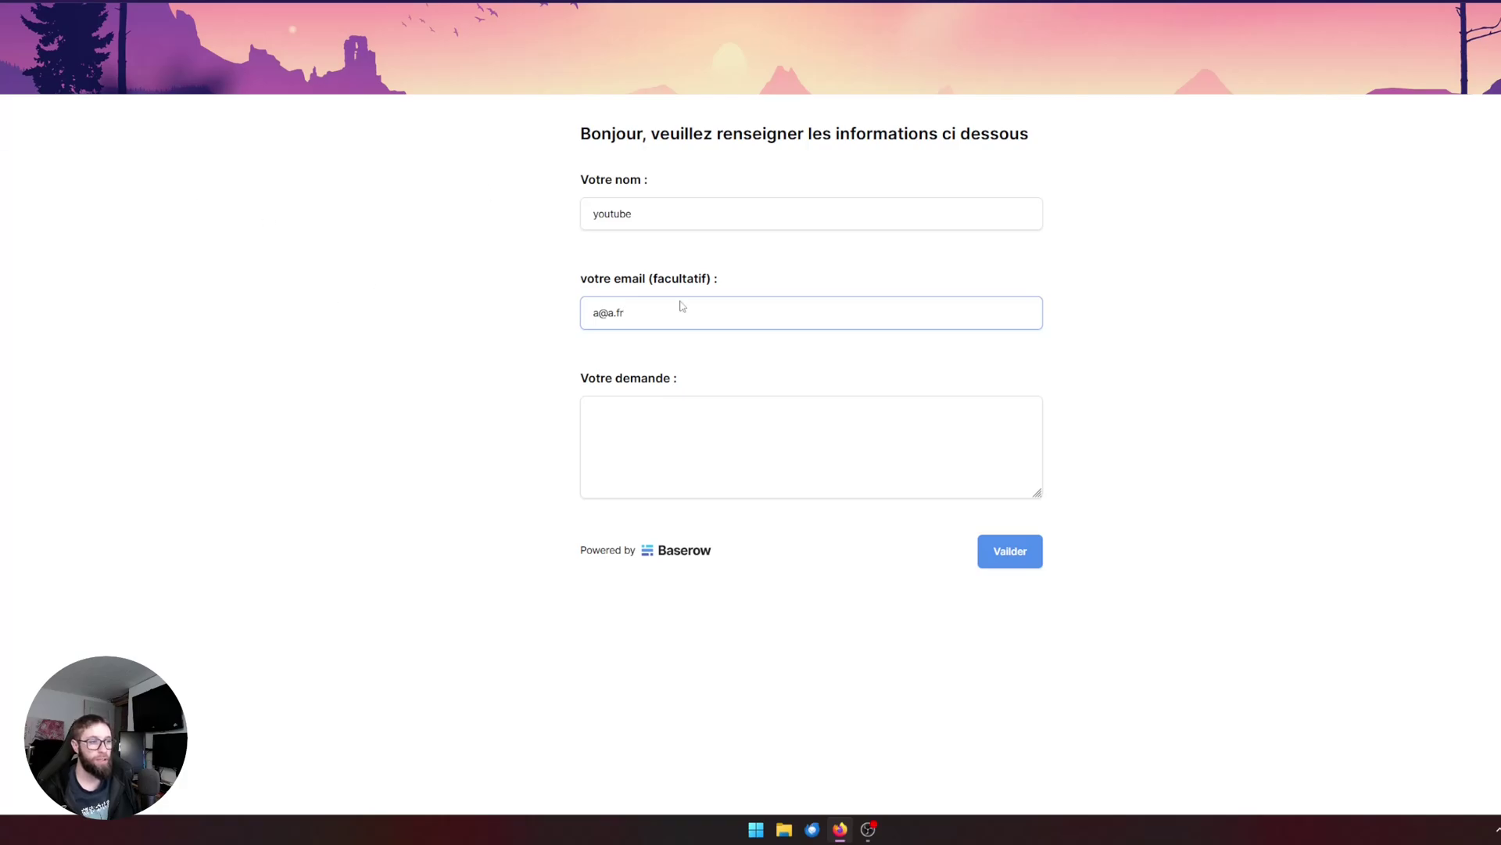
pyautogui.click(682, 449)
pyautogui.write('toto')
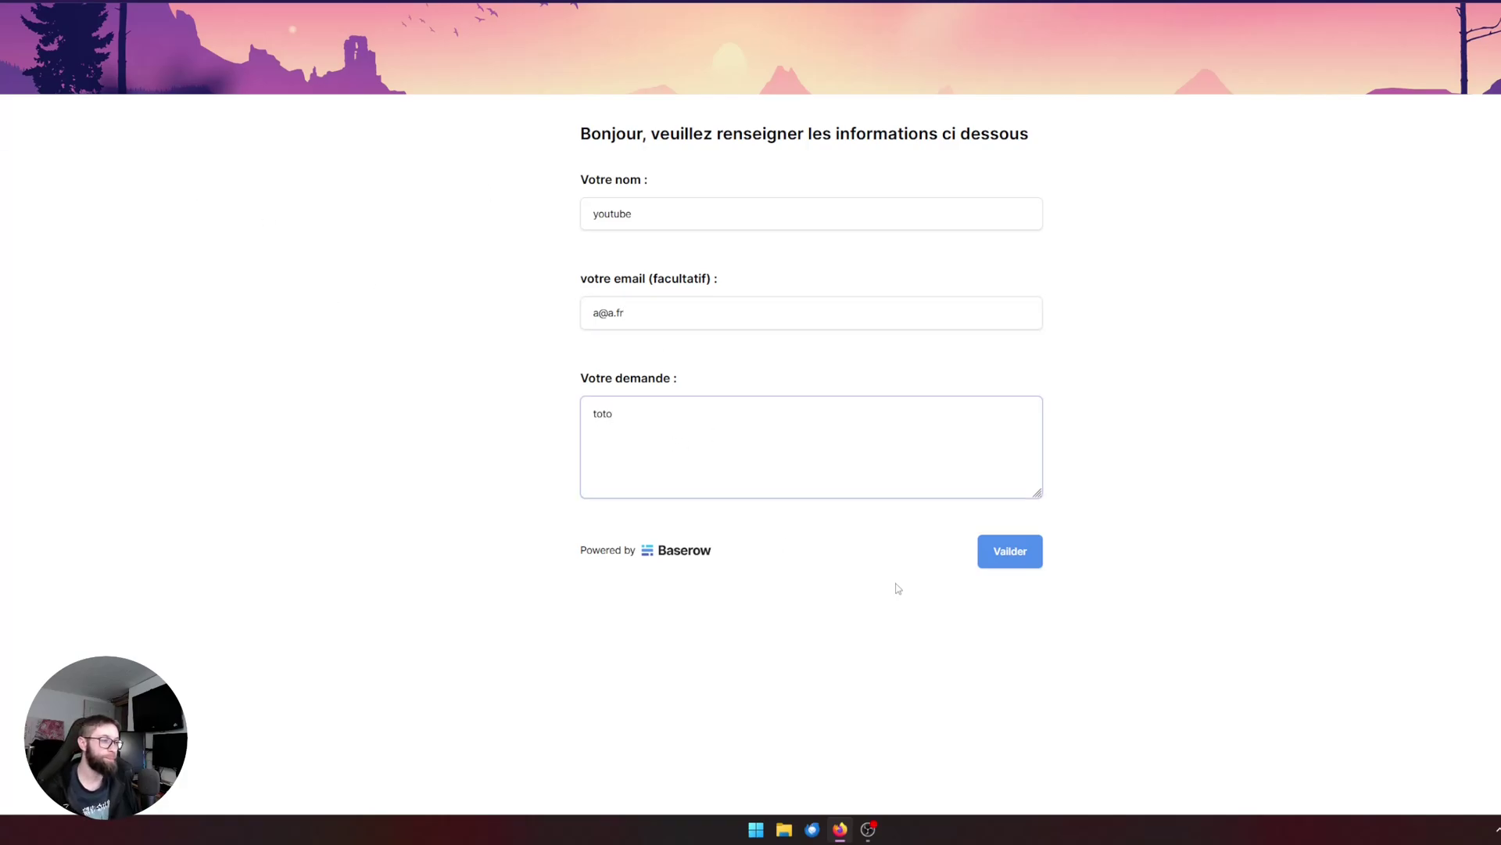
pyautogui.click(1010, 551)
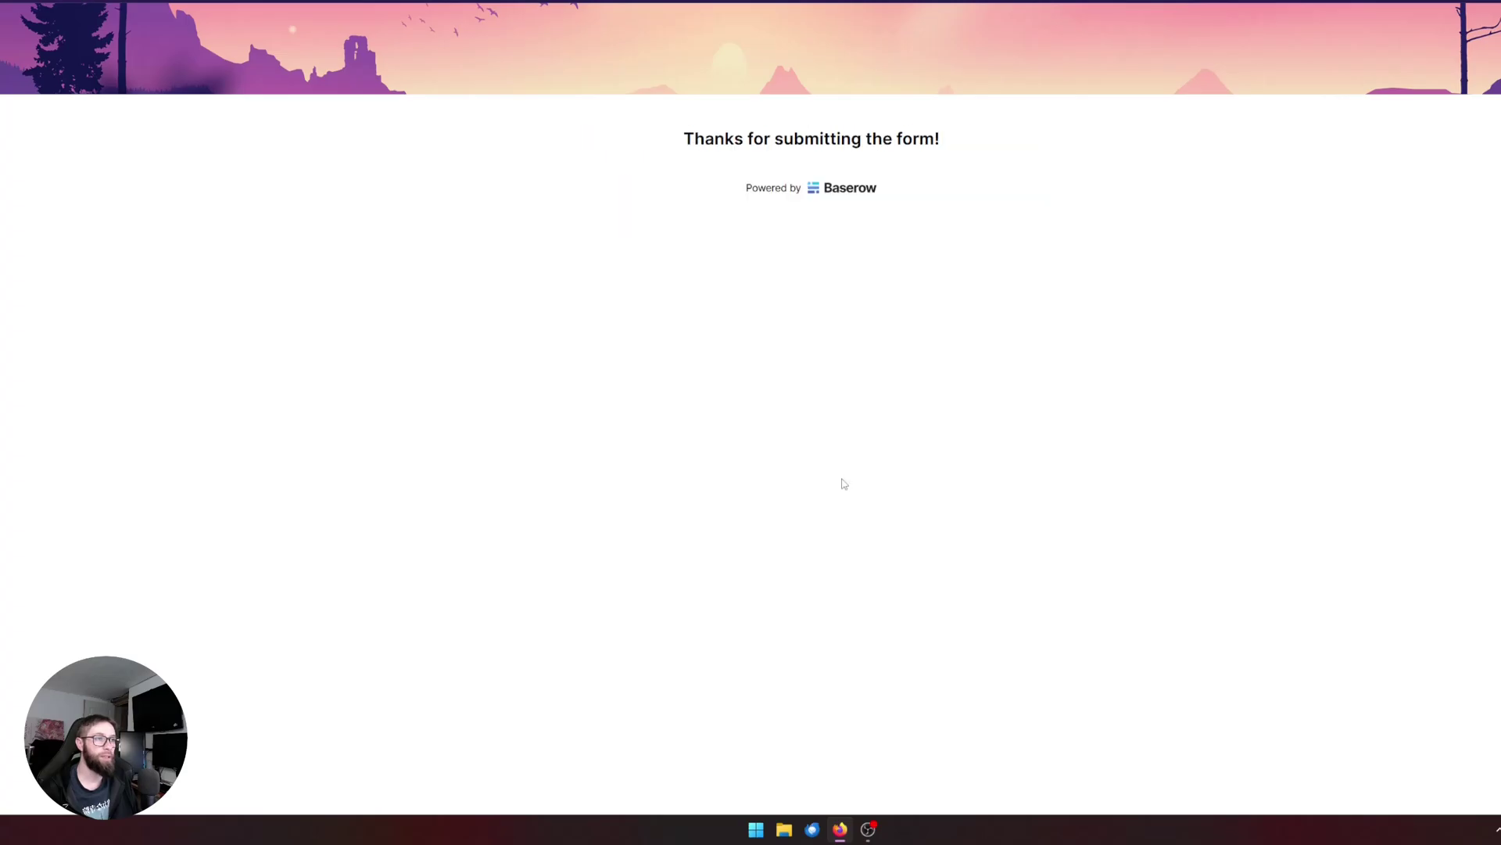
# Leave the submitted form, open the Grille view of Table_FormulaireDemande and review the new entry's NOM, DEMANDE and EMAIL values
pyautogui.moveTo(921, 141); pyautogui.dragTo(709, 186)
pyautogui.click(709, 186)
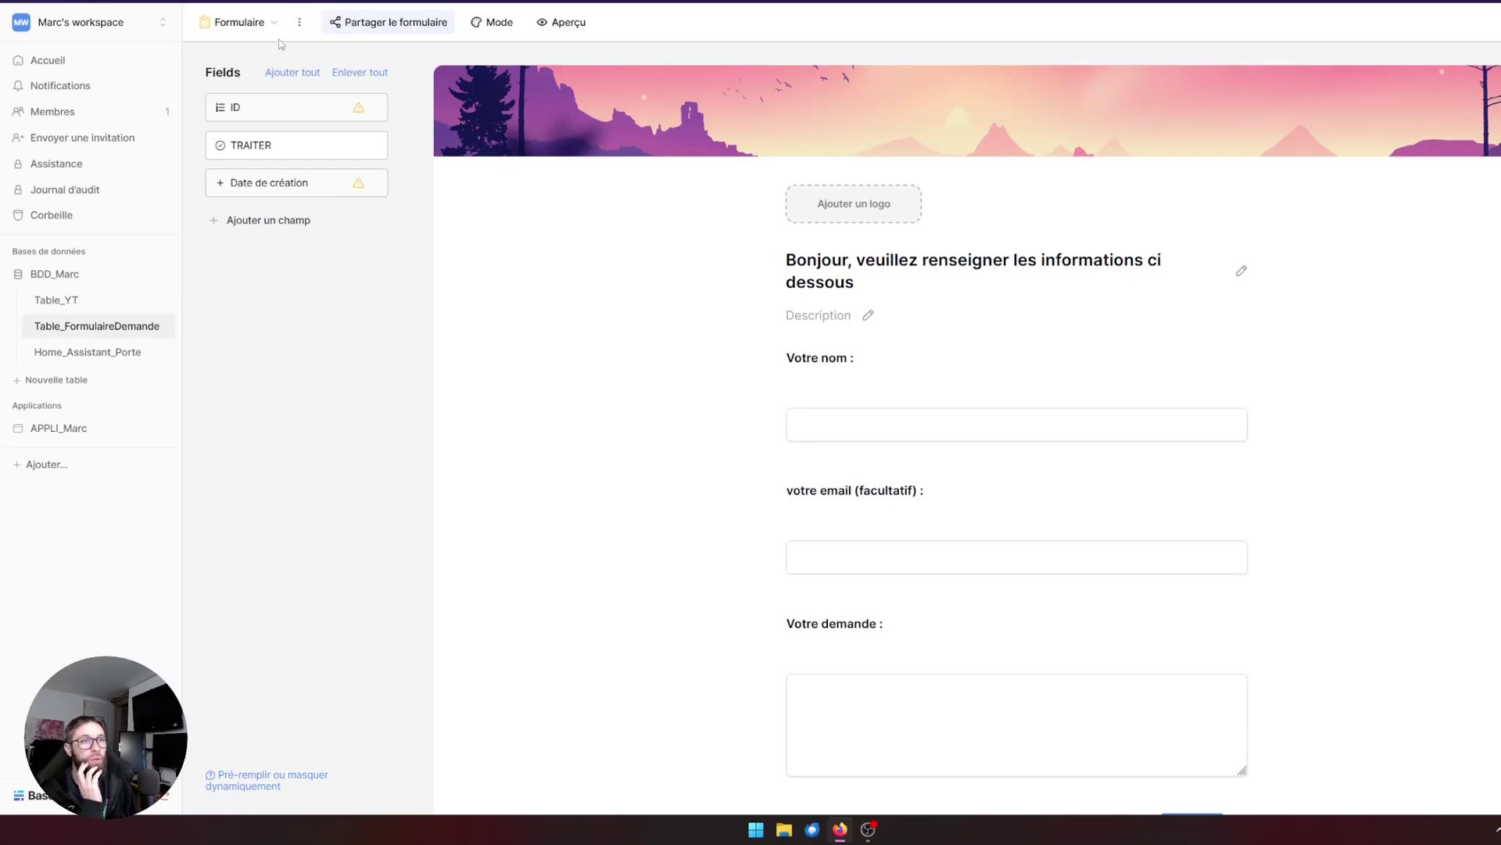
pyautogui.click(258, 22)
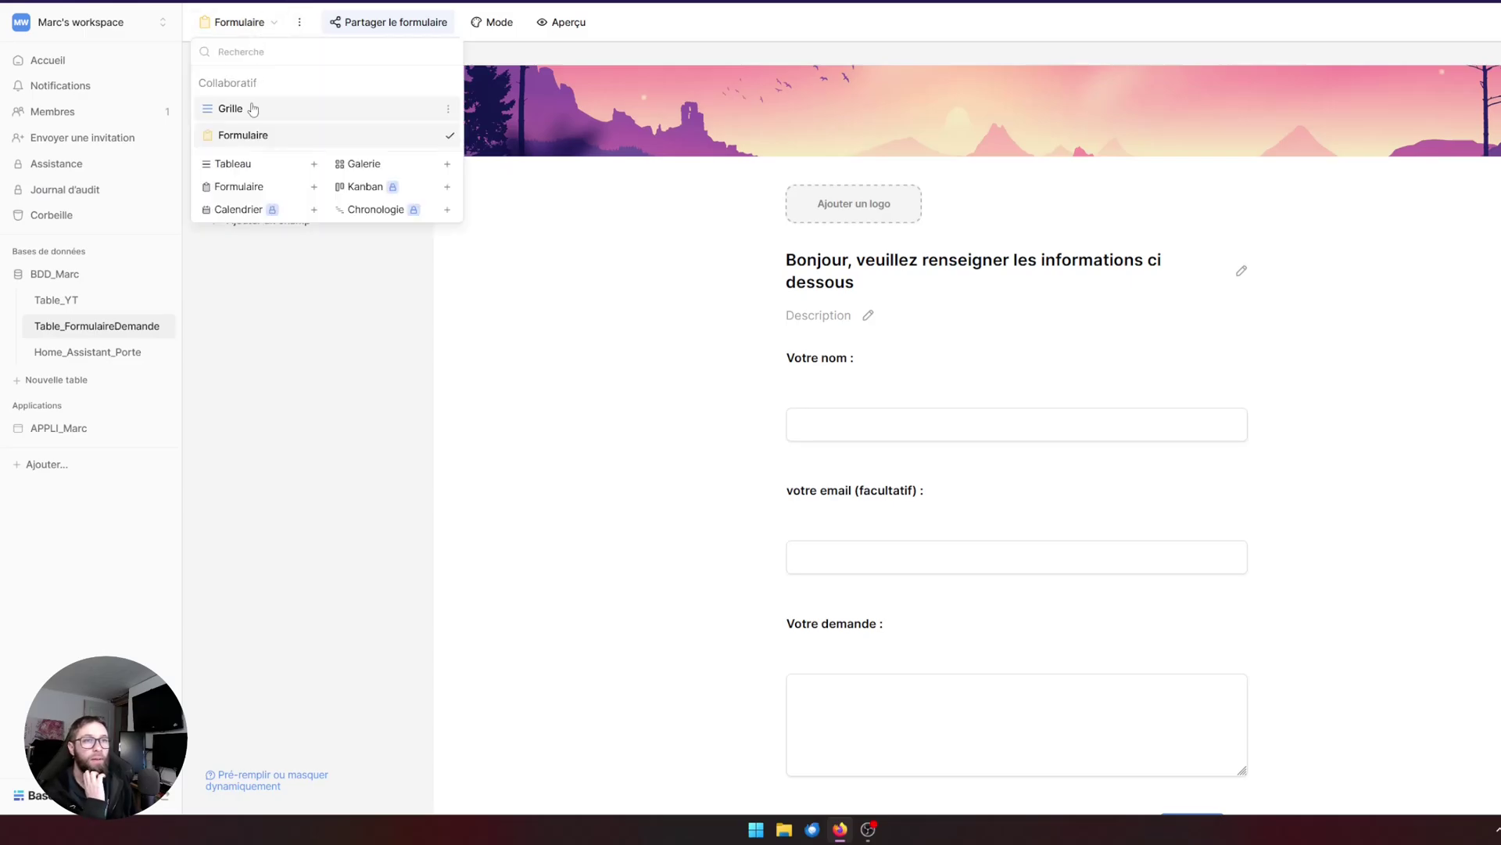
pyautogui.click(226, 104)
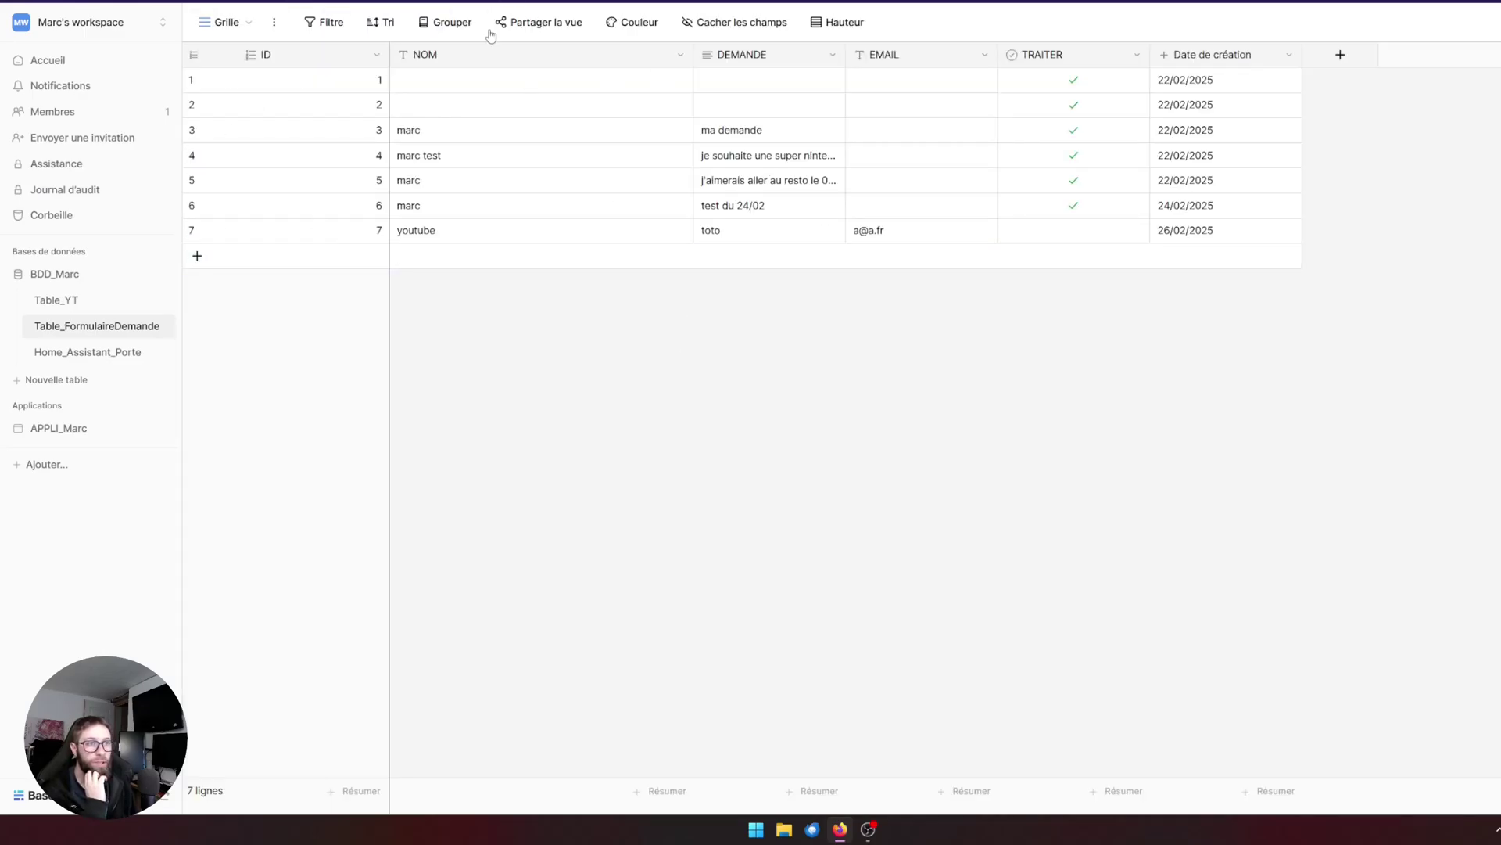
pyautogui.click(449, 235)
pyautogui.click(702, 235)
pyautogui.click(925, 231)
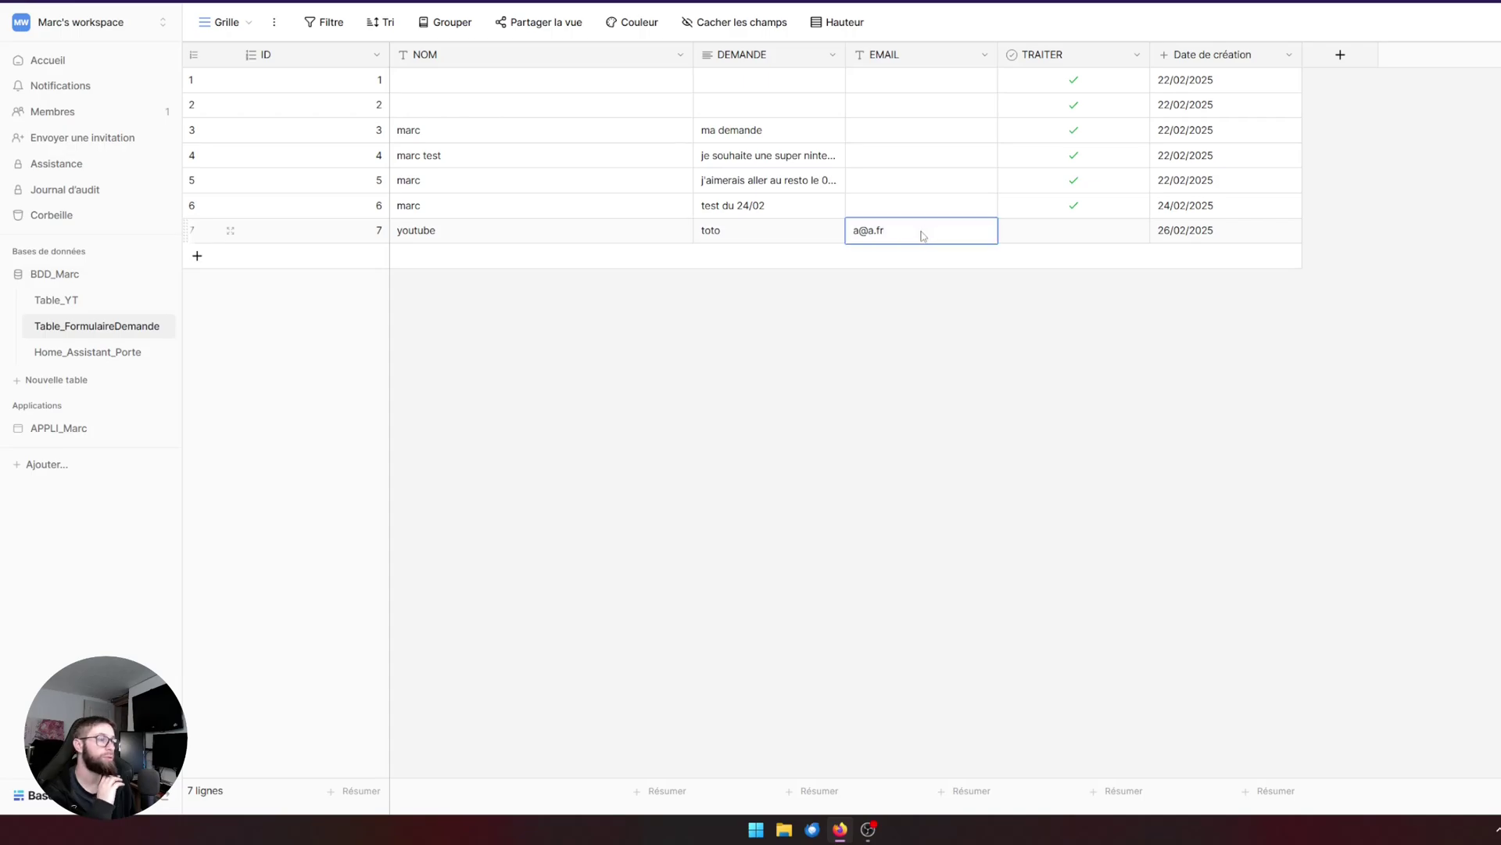
pyautogui.click(896, 327)
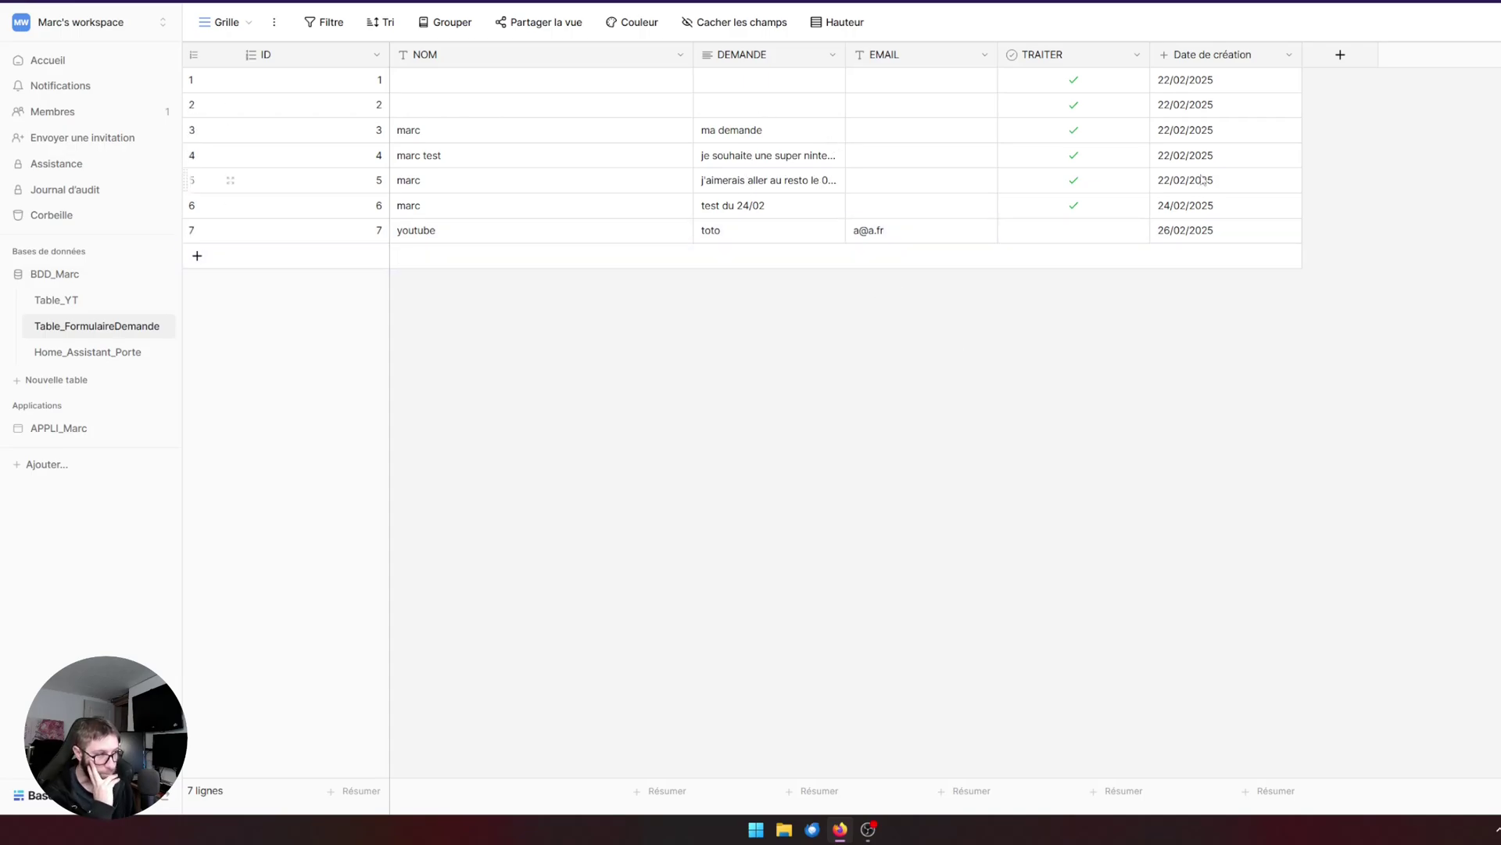
# Mark the youtube request in row 7 as processed in the TRAITER column
pyautogui.click(1112, 239)
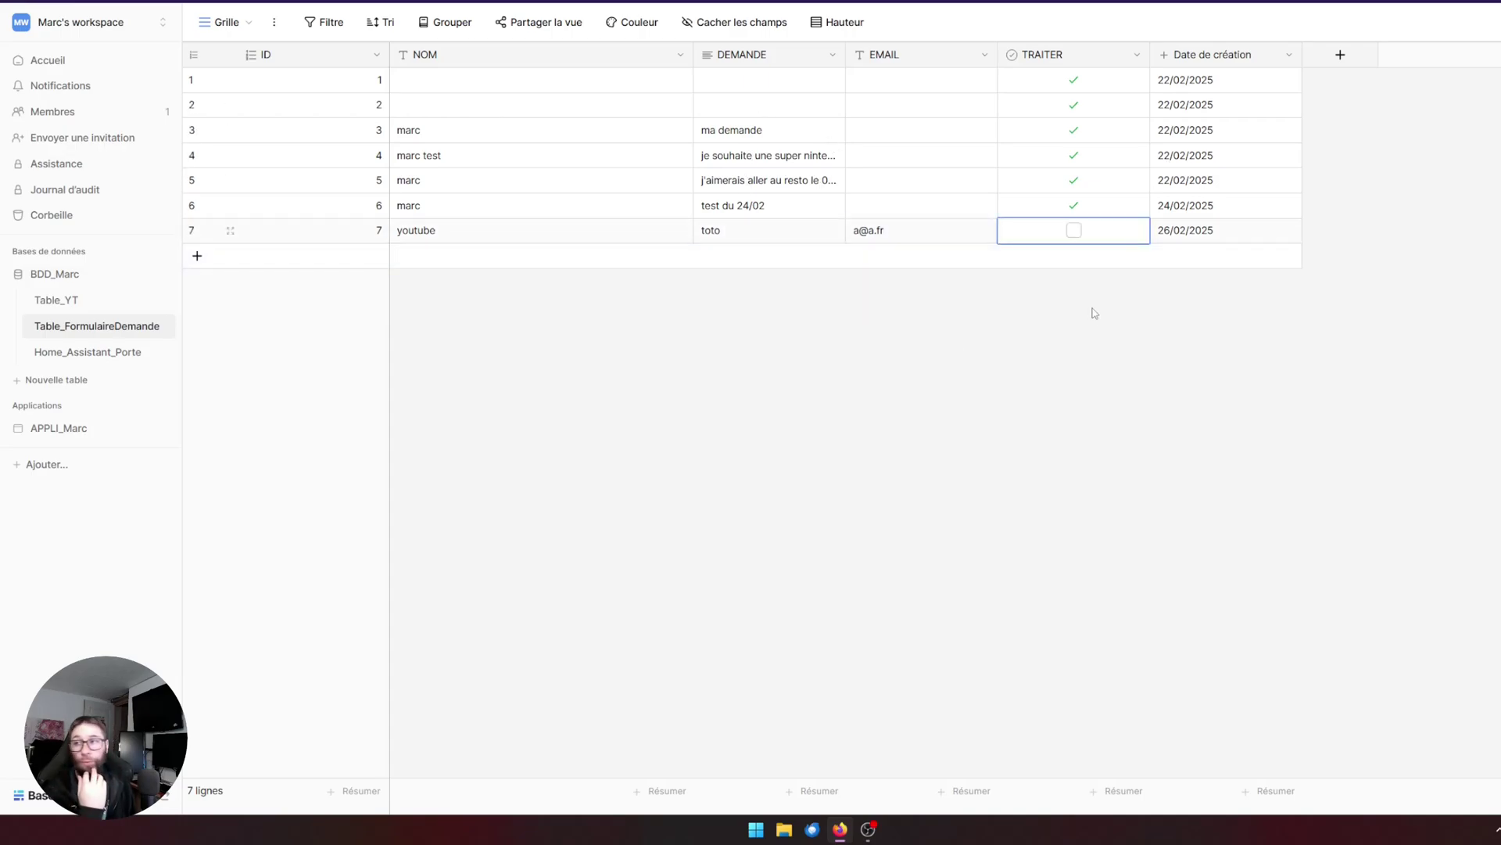
pyautogui.click(1092, 313)
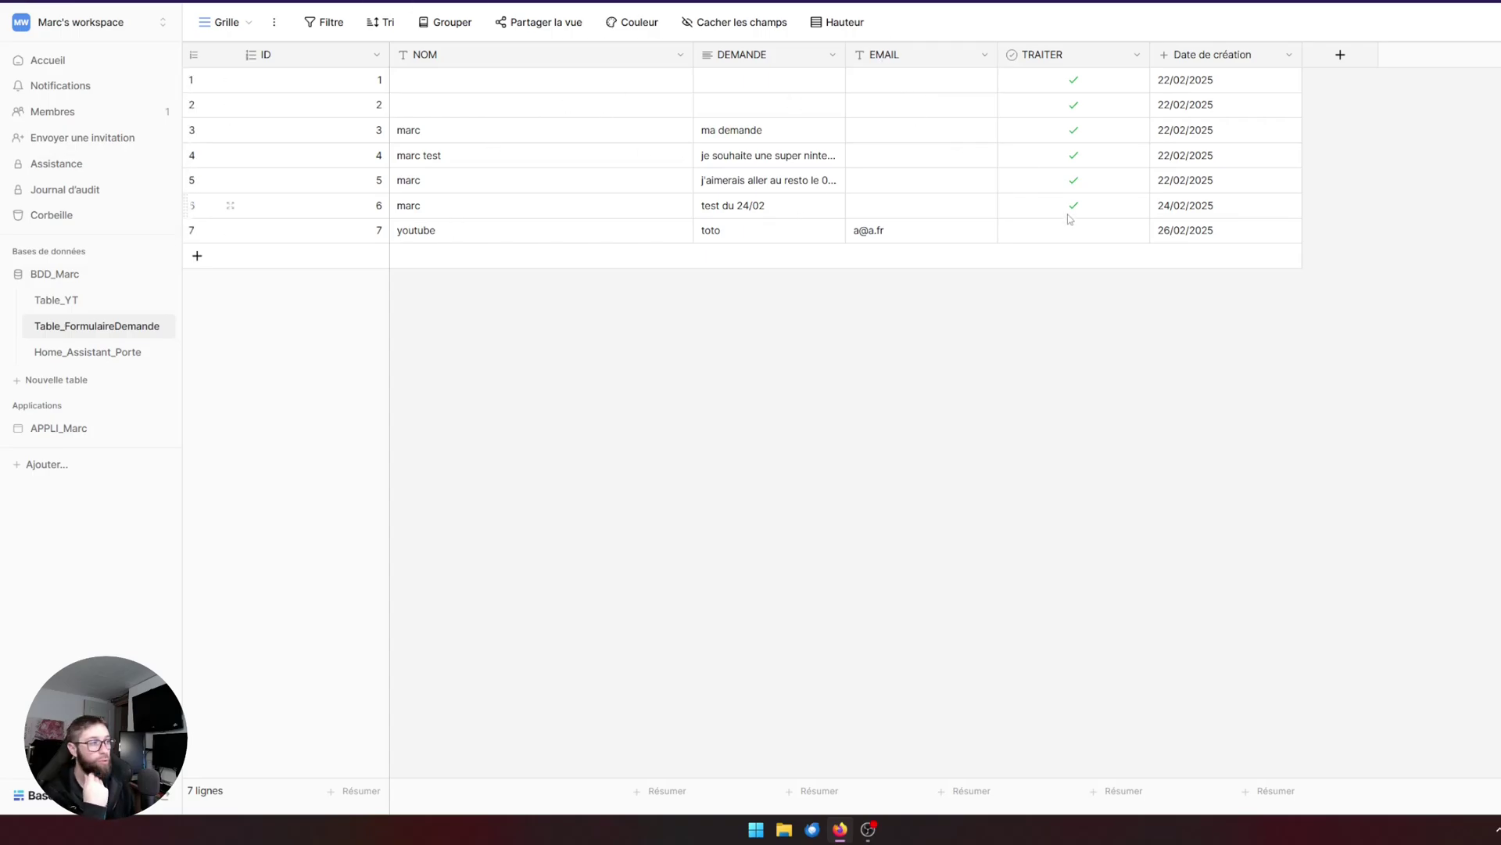
pyautogui.click(1085, 233)
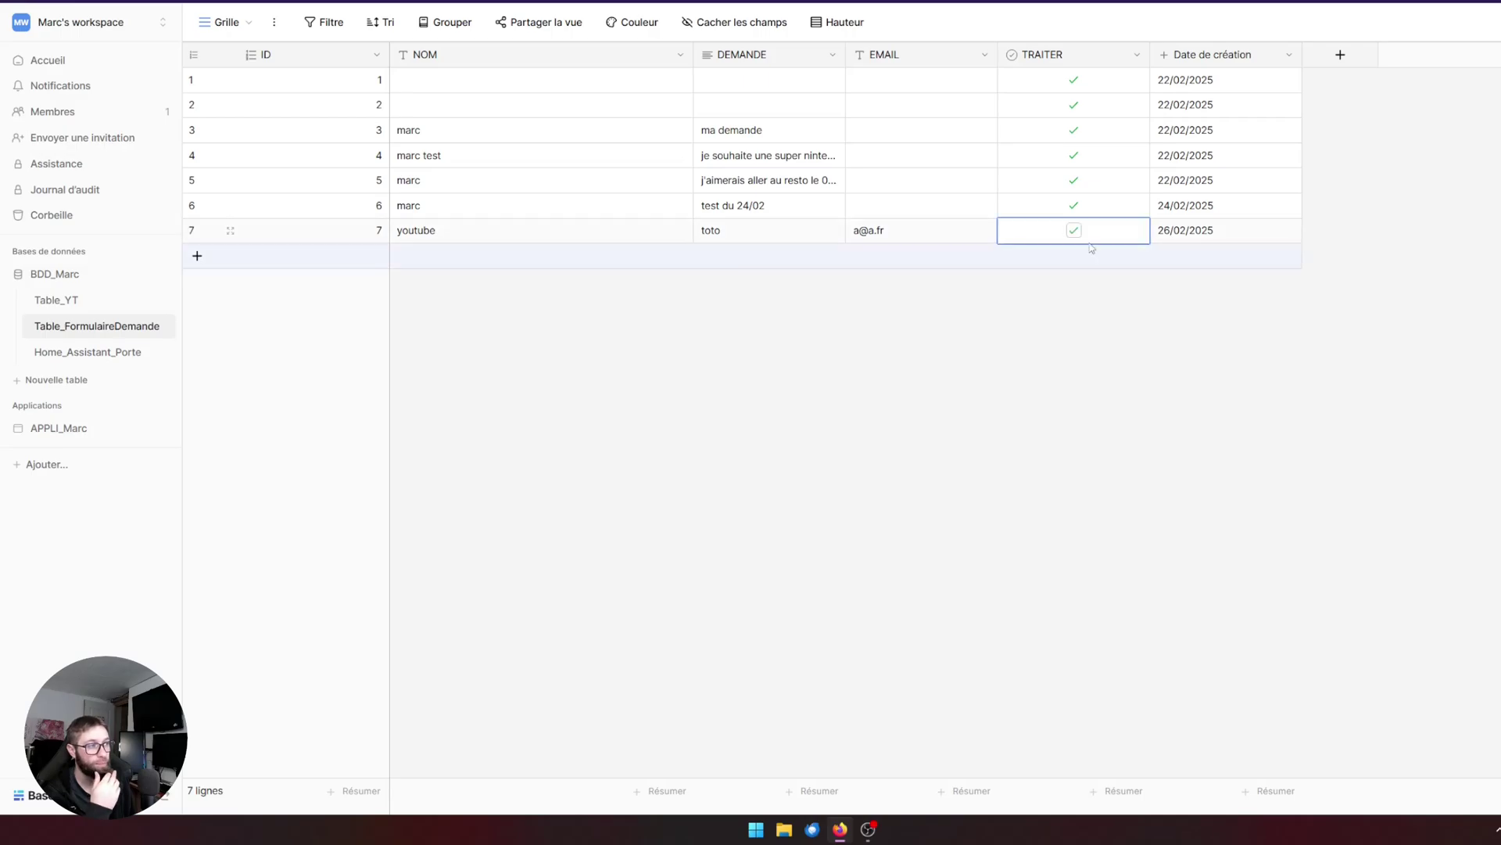
pyautogui.click(993, 346)
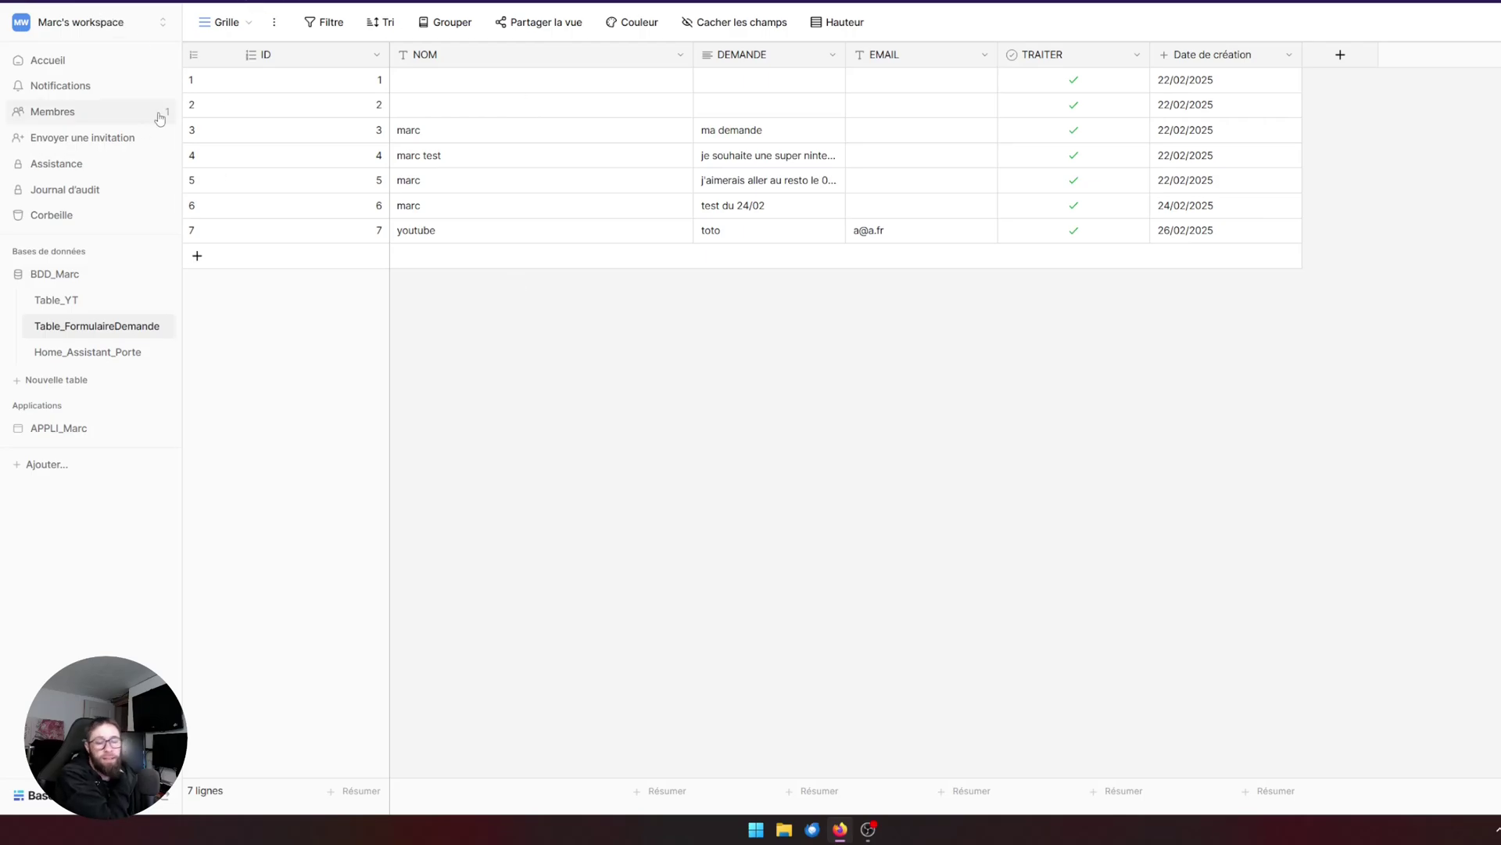
# Open the Home_Assistant_Porte table to examine its fields
pyautogui.click(113, 354)
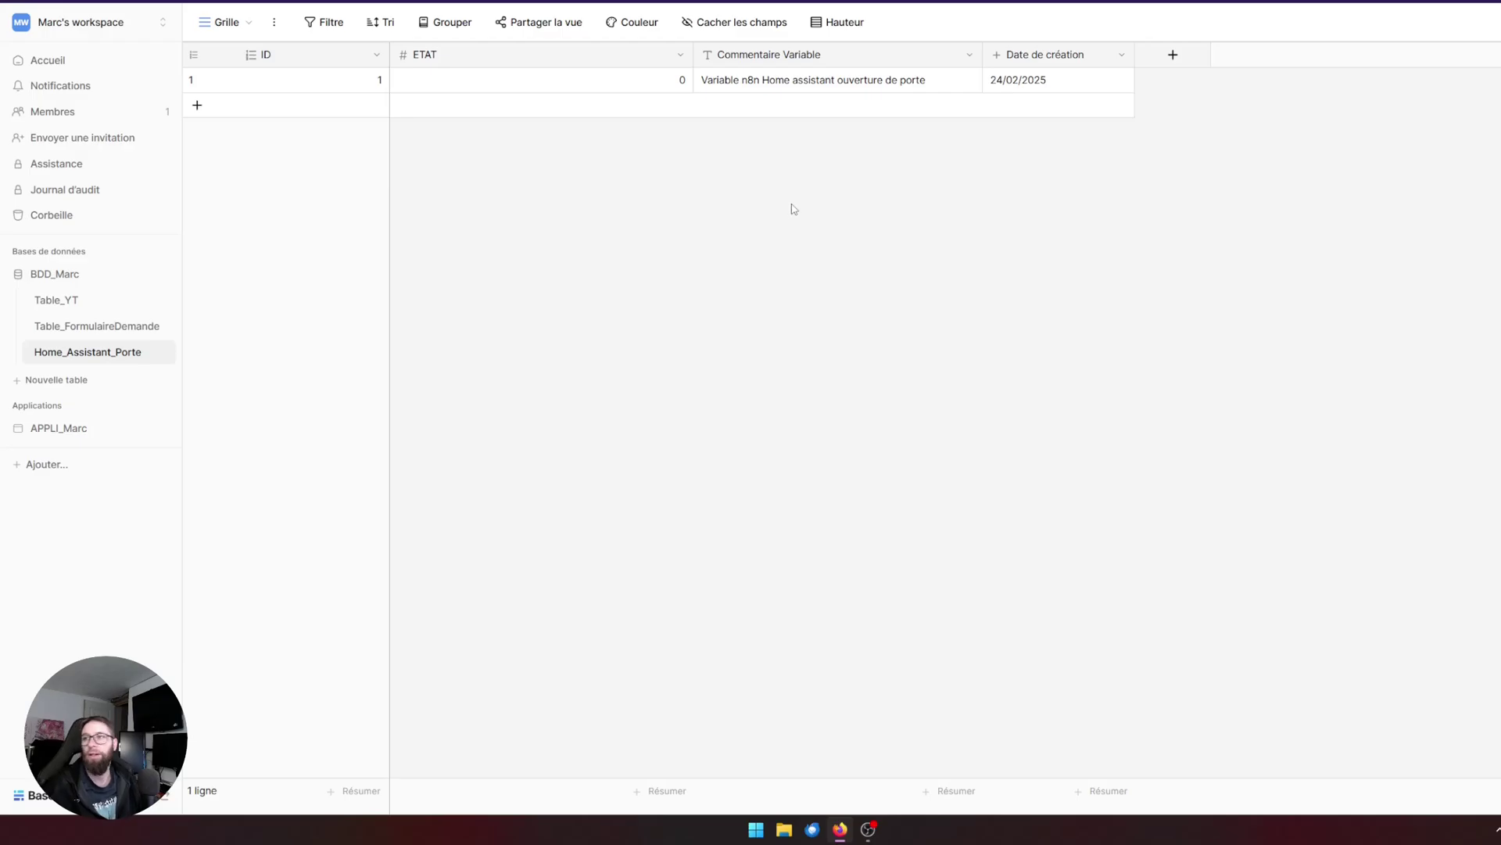
# View the records of Table_YT and preview the suggested Project Management template from the workspace home
pyautogui.click(64, 299)
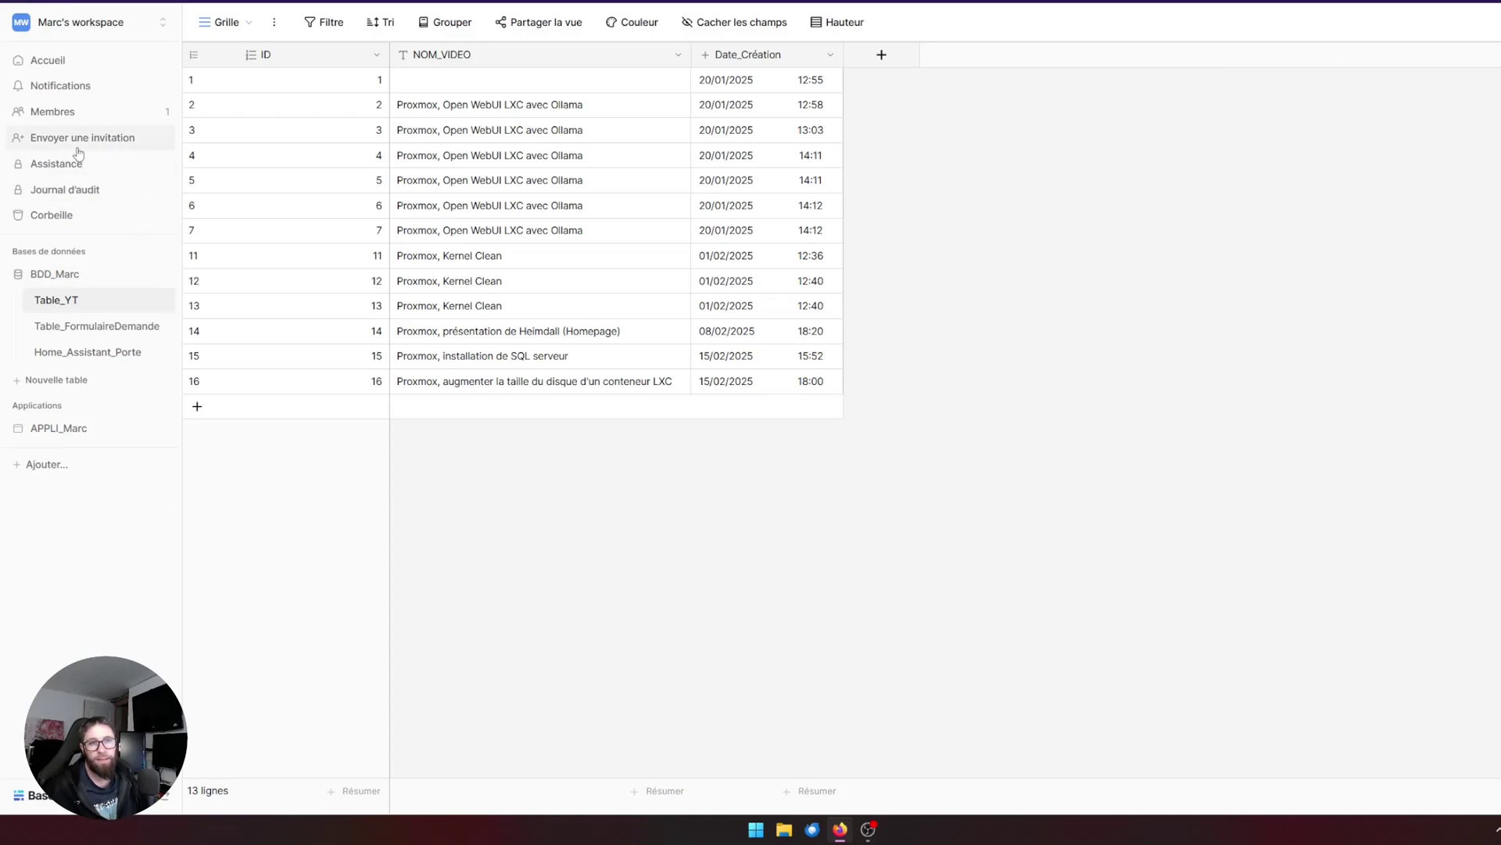
pyautogui.click(52, 59)
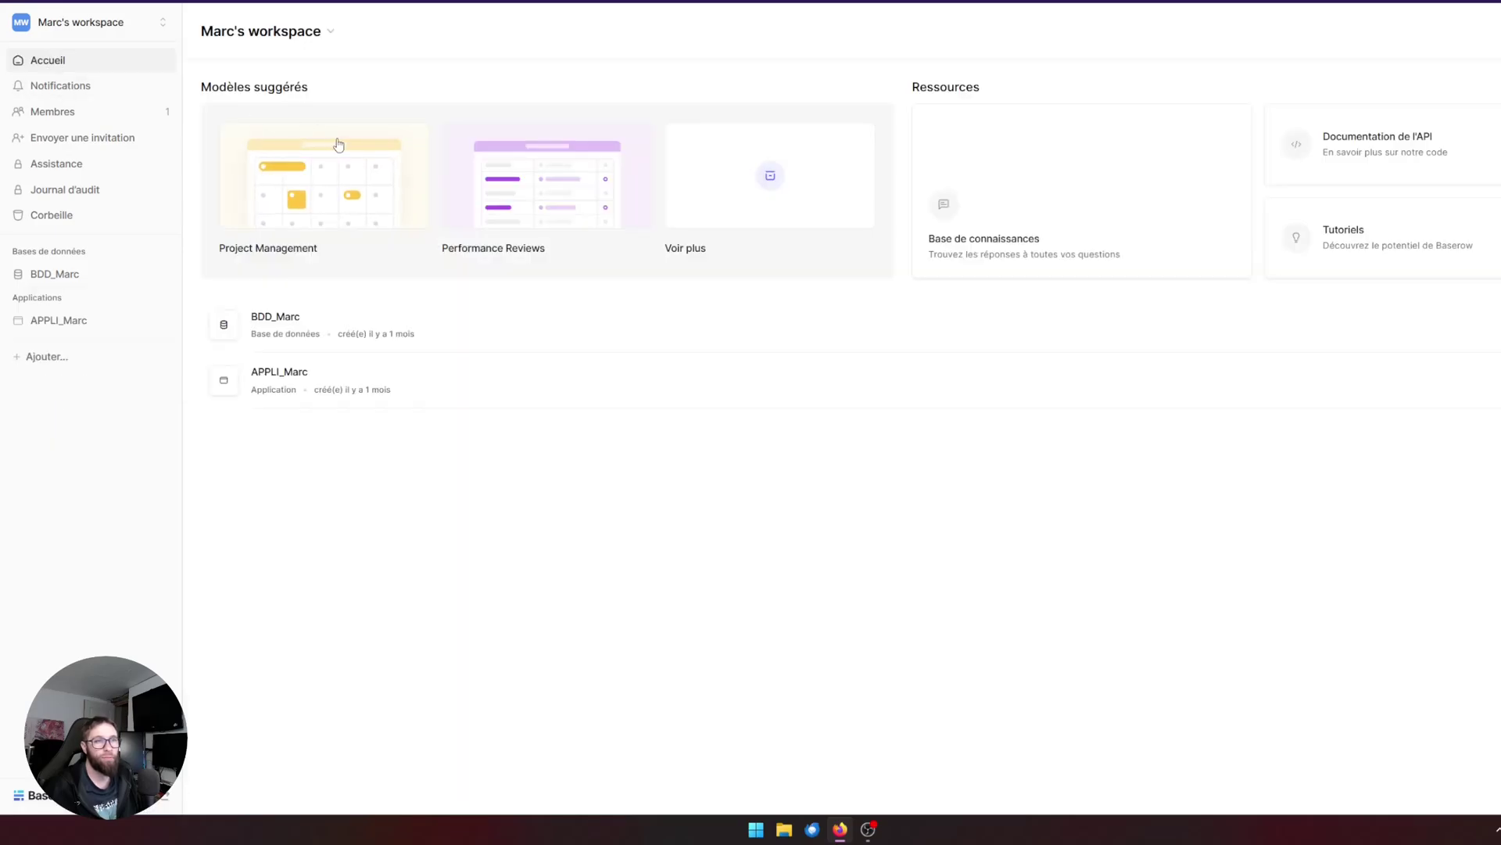
pyautogui.click(345, 183)
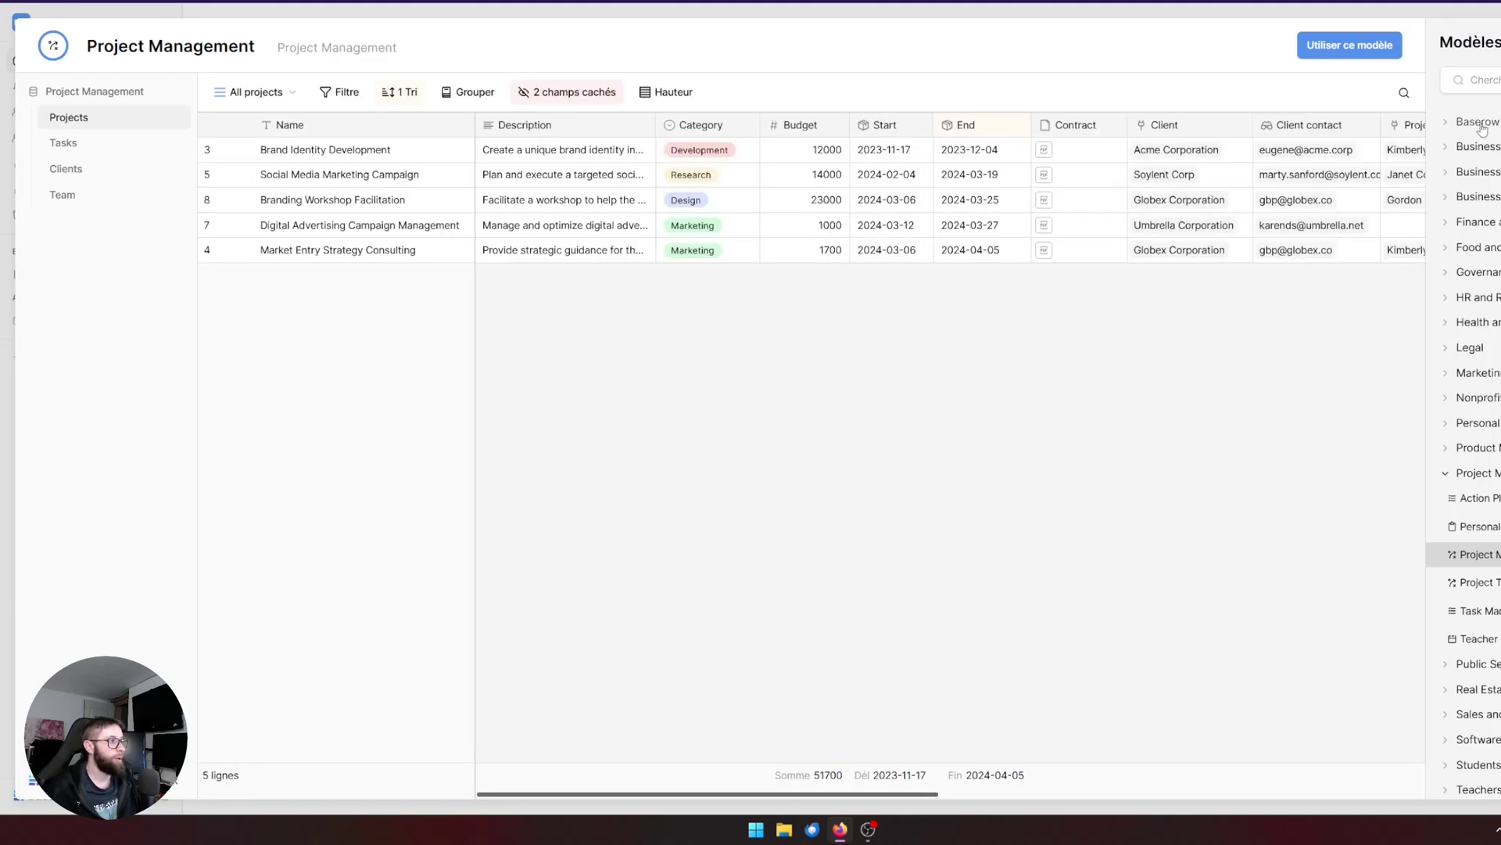
# Preview the All fields template in the Baserow category and the App Pitch Planner template in the Marketing category
pyautogui.click(1478, 122)
pyautogui.click(1480, 146)
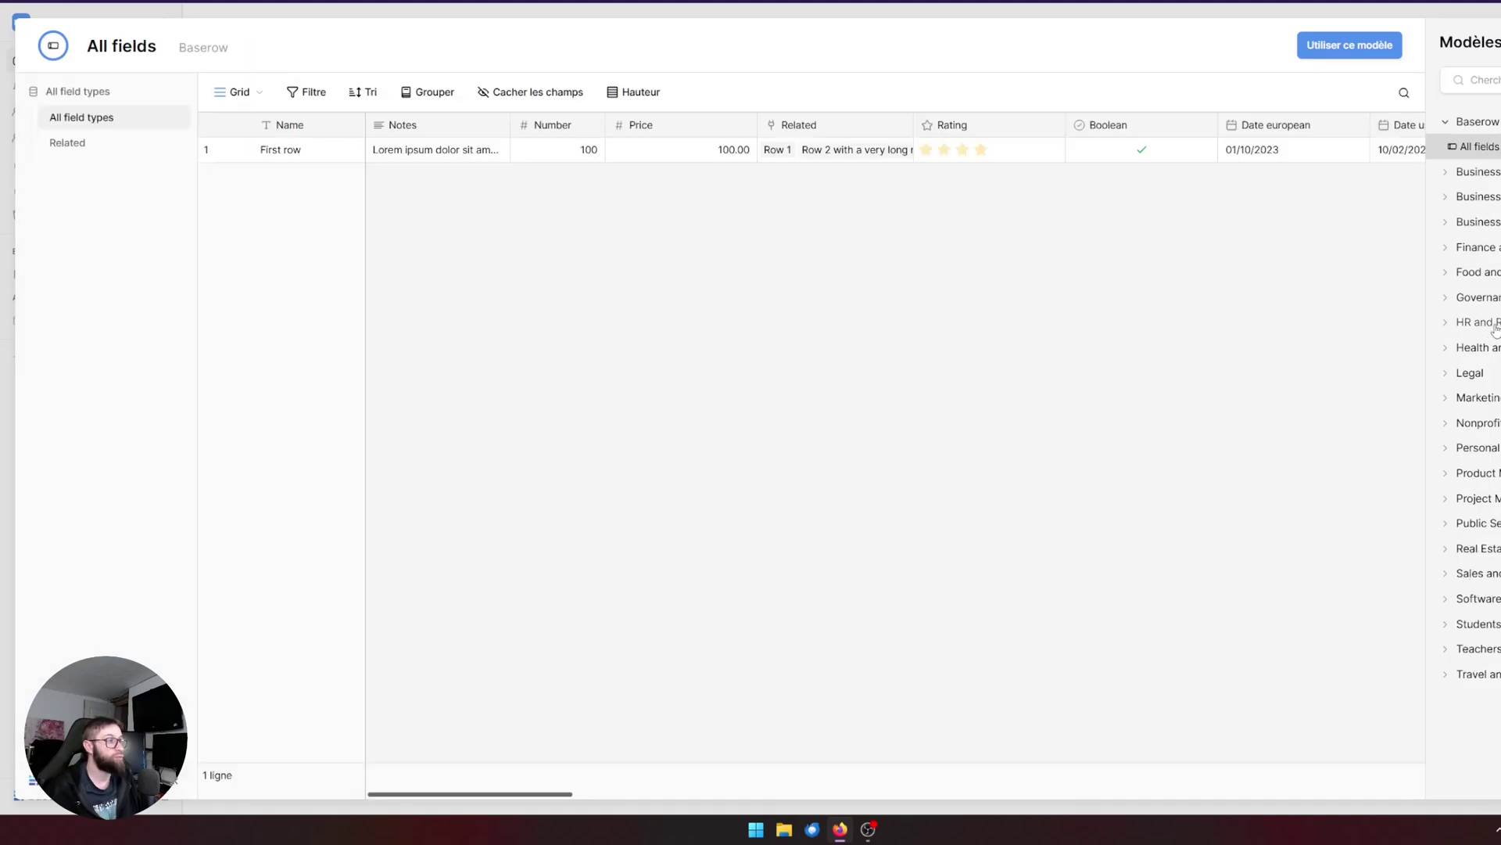
pyautogui.click(1486, 398)
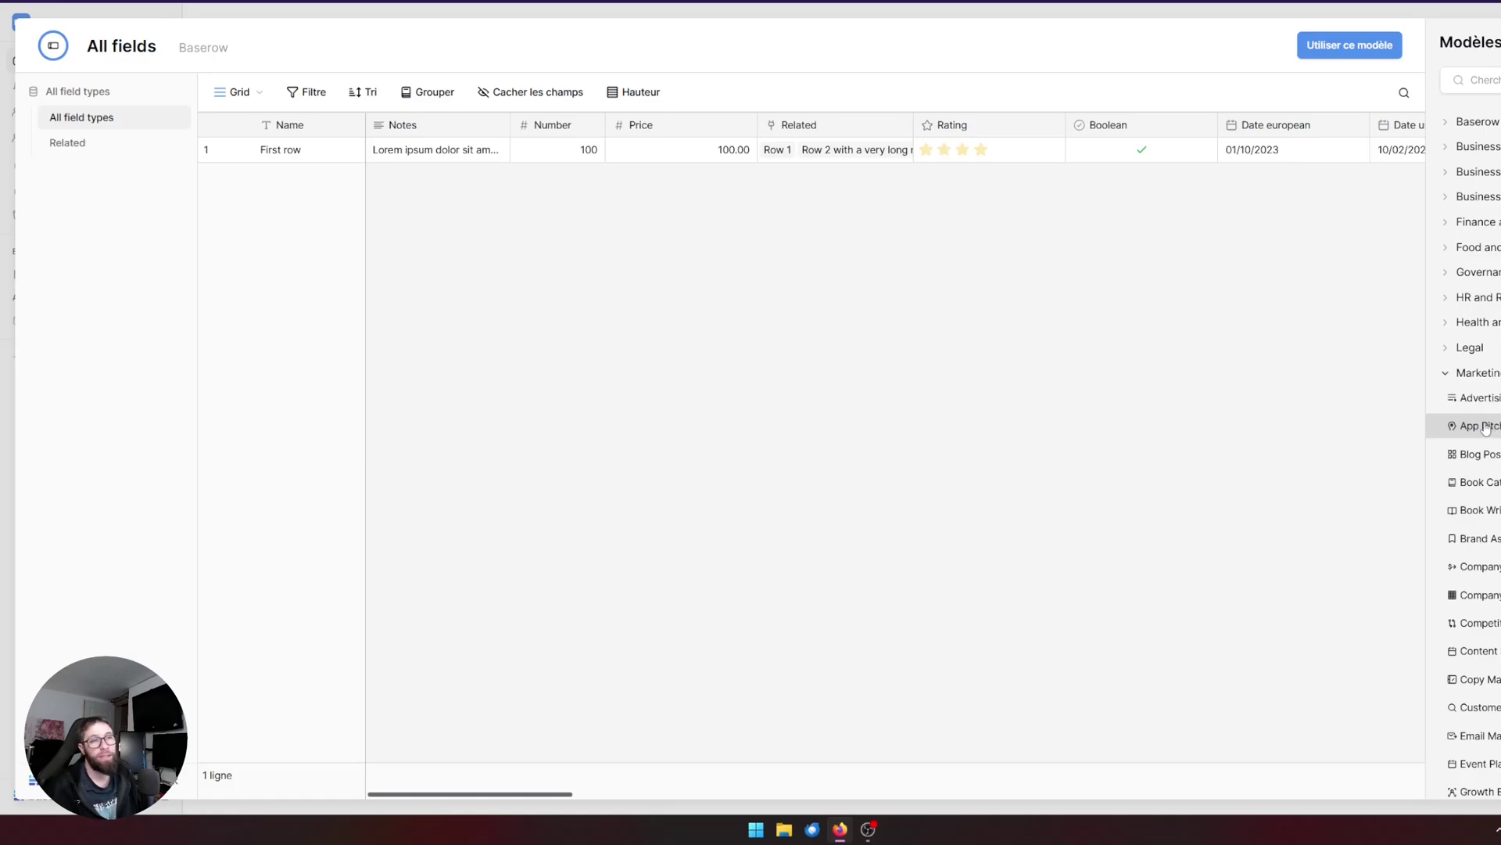
pyautogui.click(1486, 428)
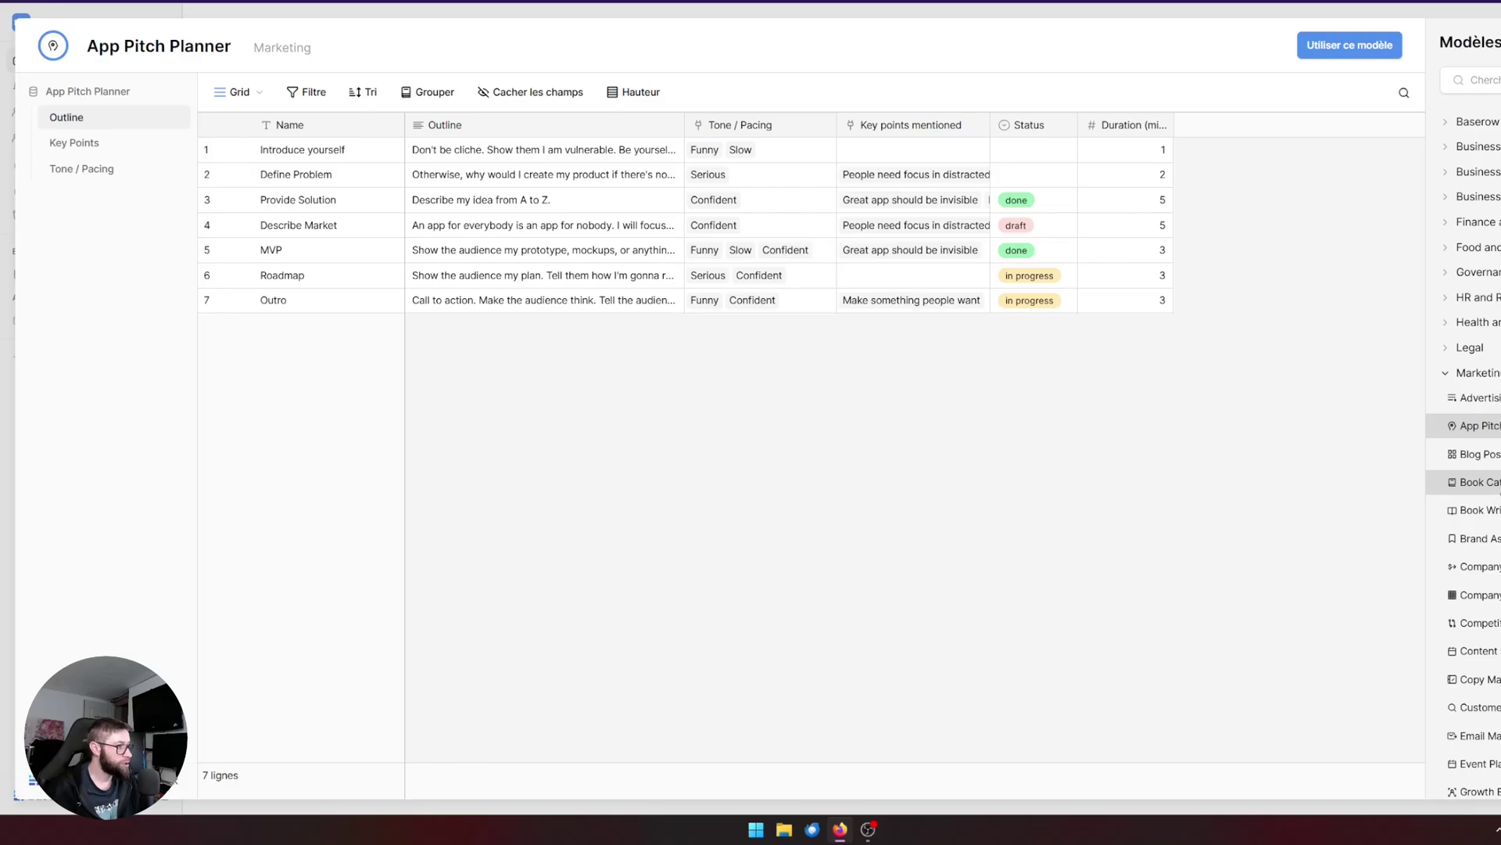
# Preview the Book Catalog template, examine its book columns and the other Marketing templates, and close the template library
pyautogui.click(1474, 482)
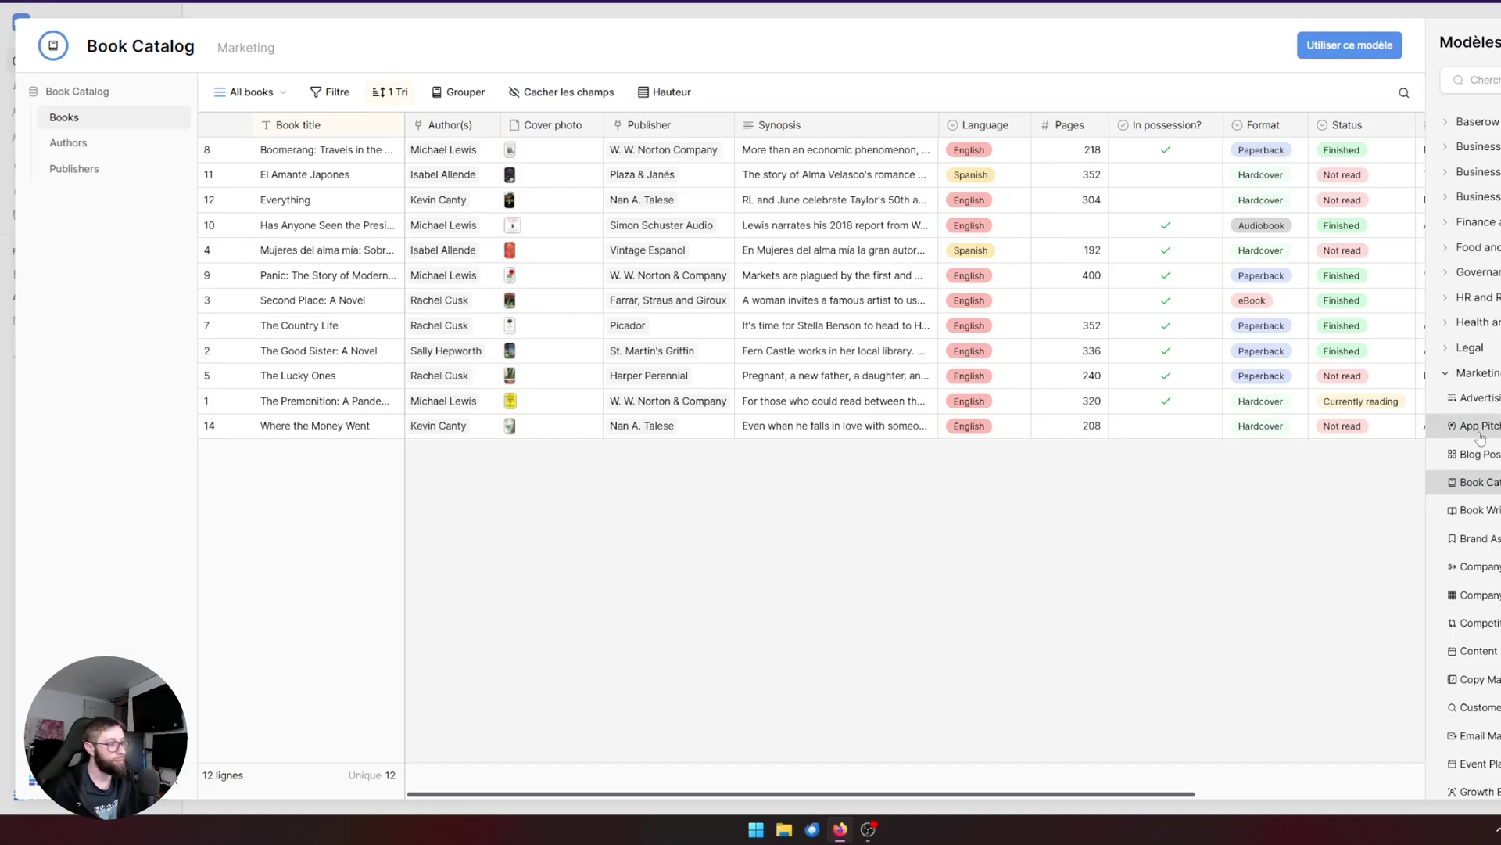
pyautogui.scroll(-4, 1470, 673)
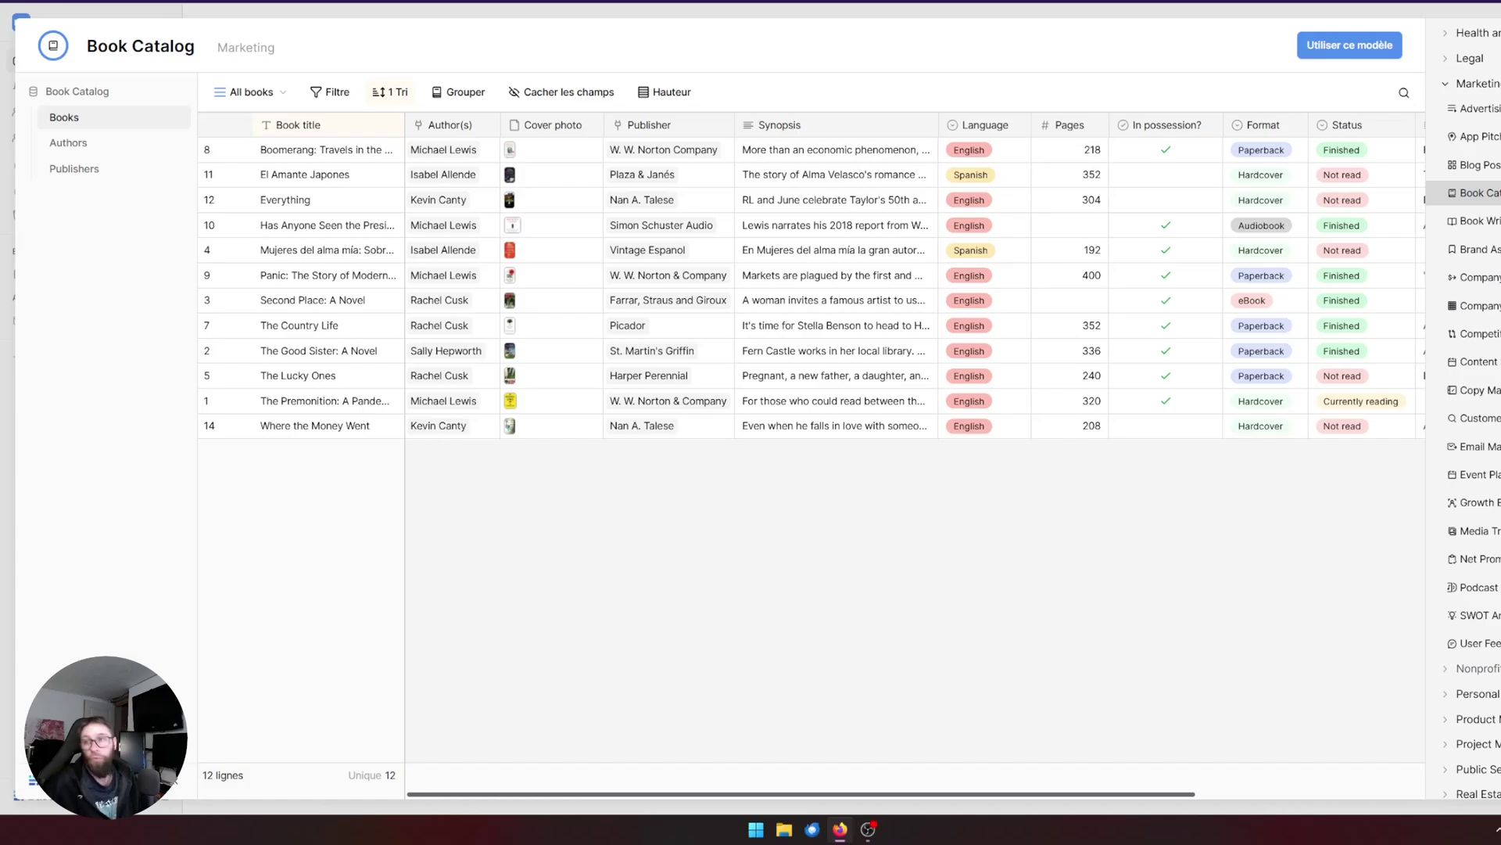
pyautogui.scroll(4, 1471, 641)
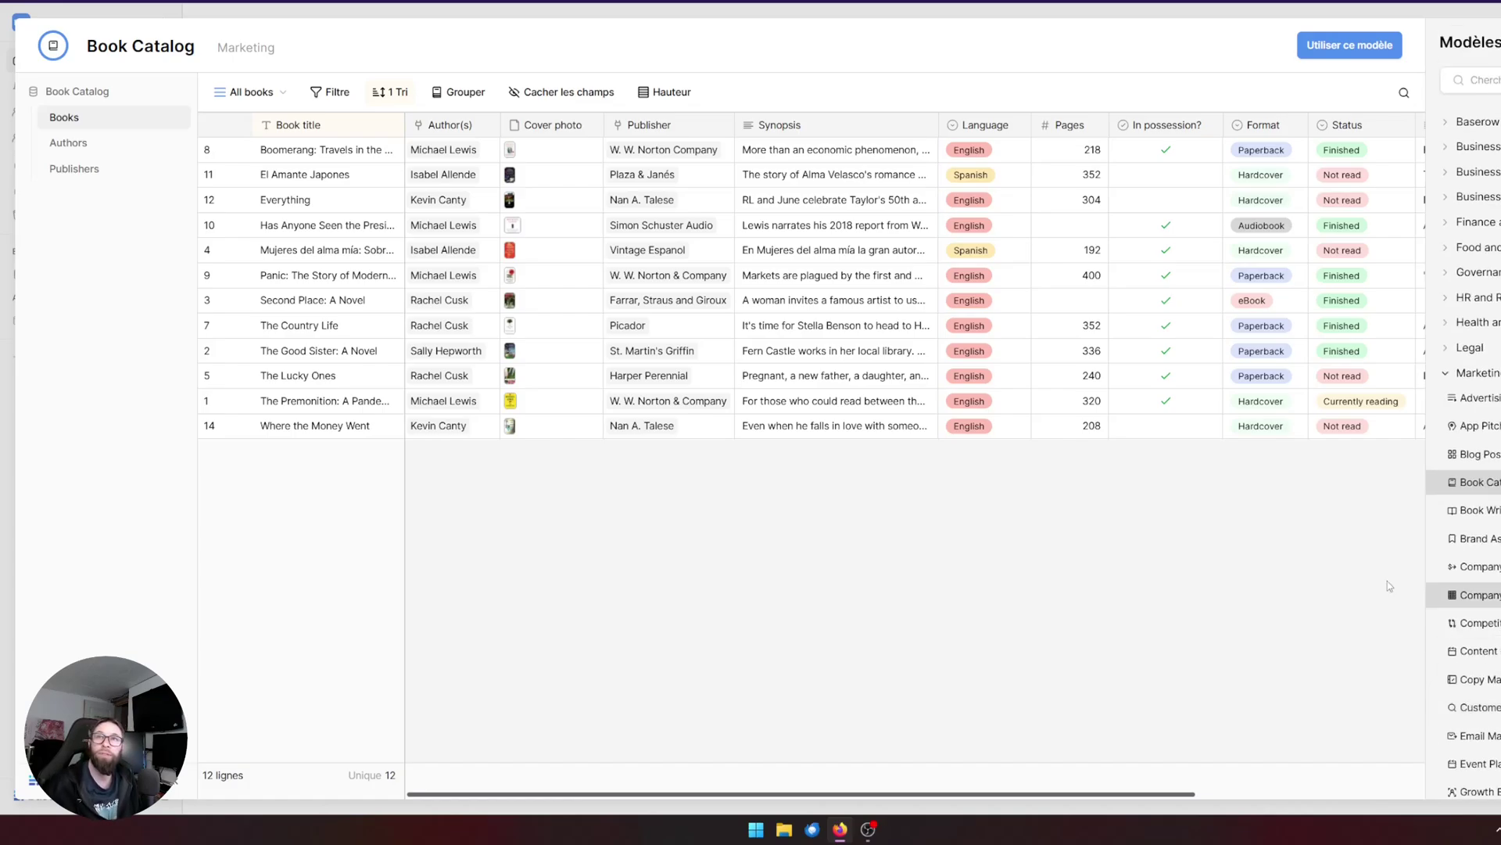
pyautogui.hscroll(2, 793, 470)
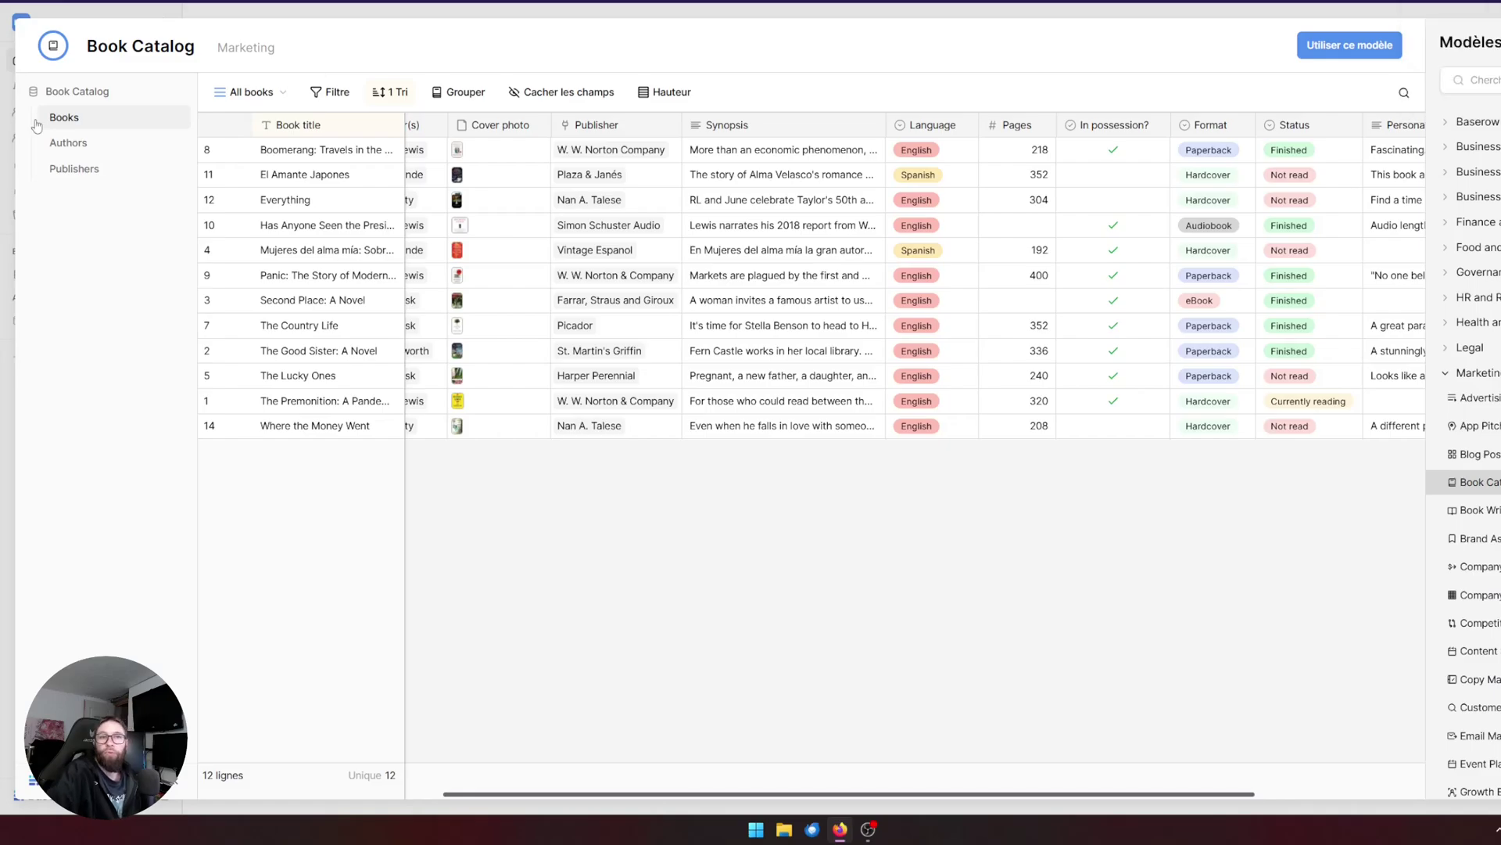
pyautogui.press('Escape')
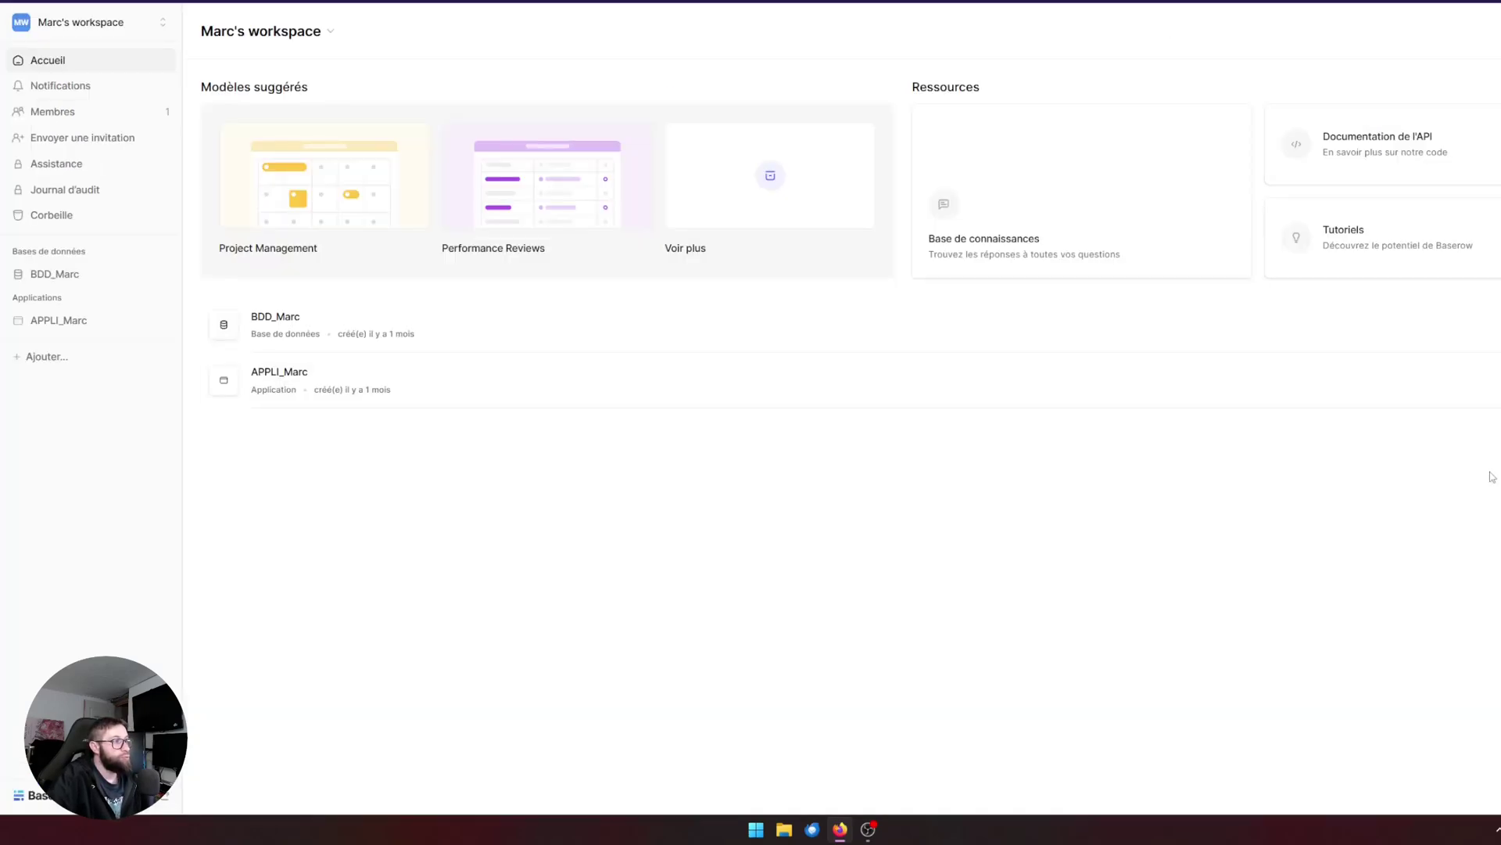
# Expand the workspace's database and open Table_YT
pyautogui.click(86, 273)
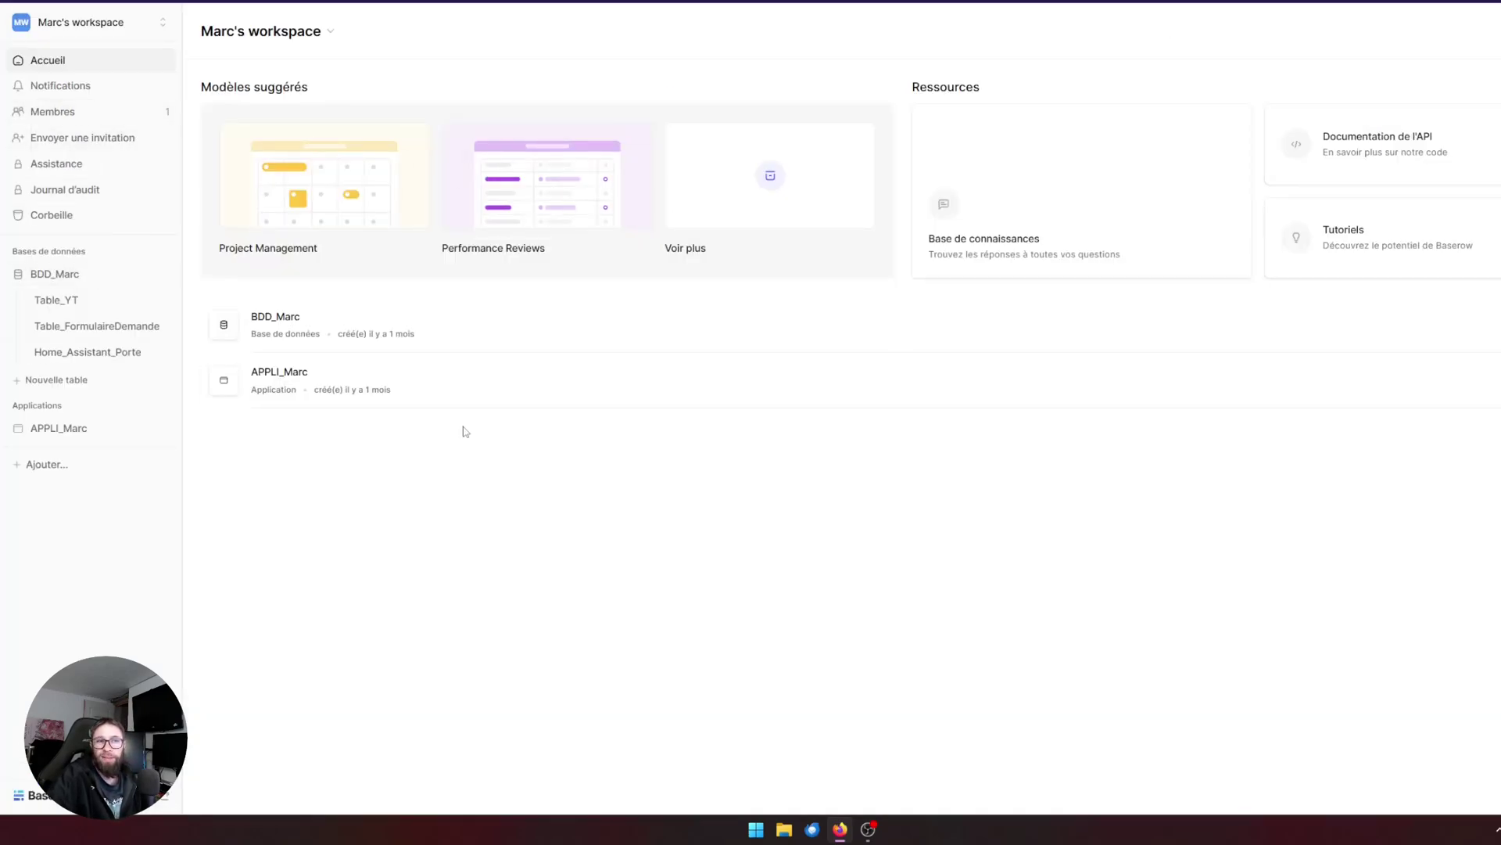
pyautogui.click(87, 301)
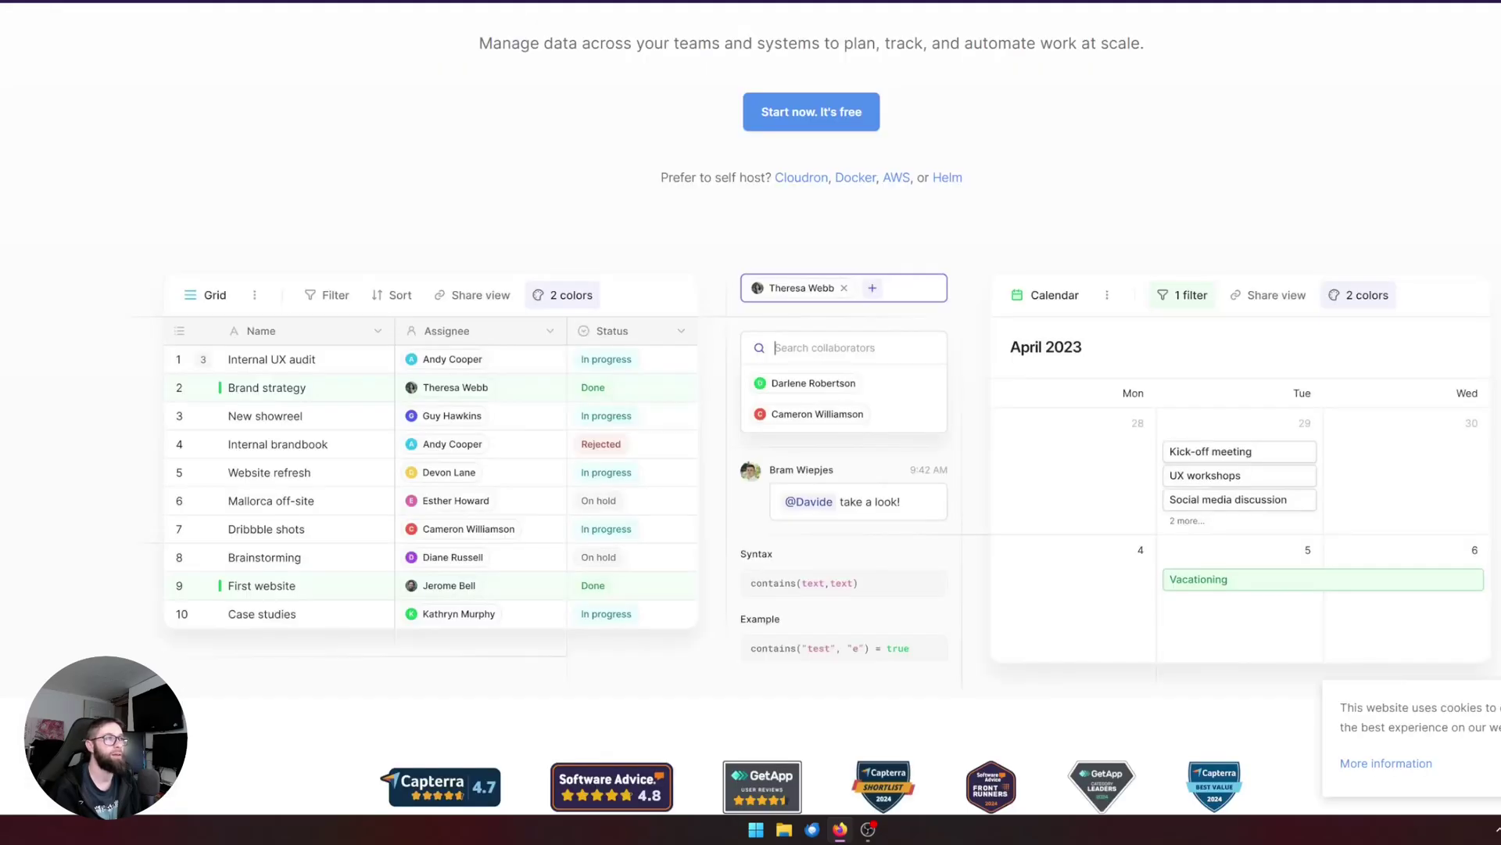
# Open the pricing page of the Baserow website and show the Self-host plans
pyautogui.scroll(3, 982, 156)
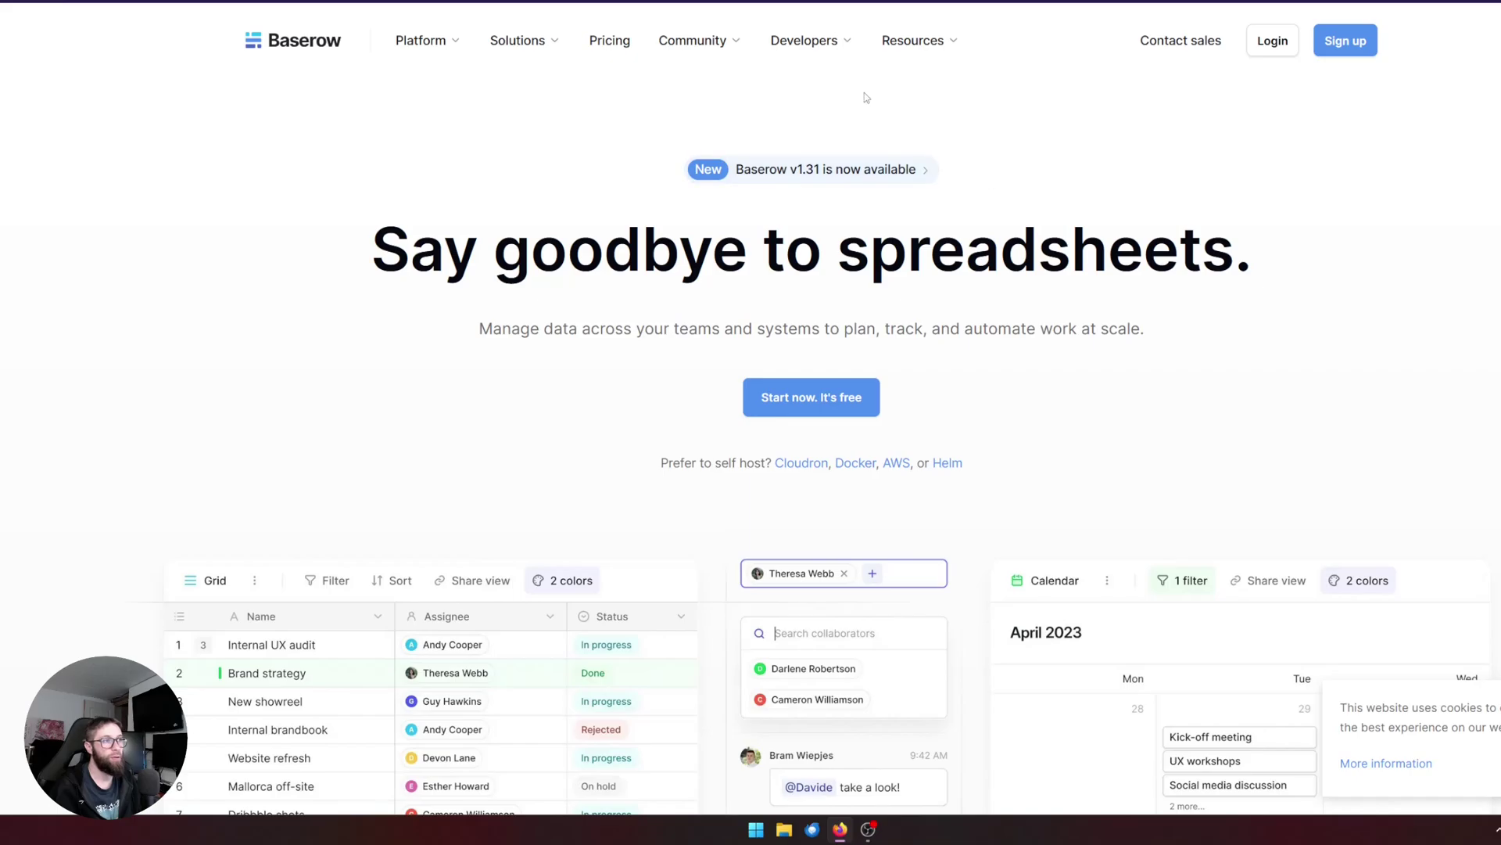
pyautogui.click(585, 45)
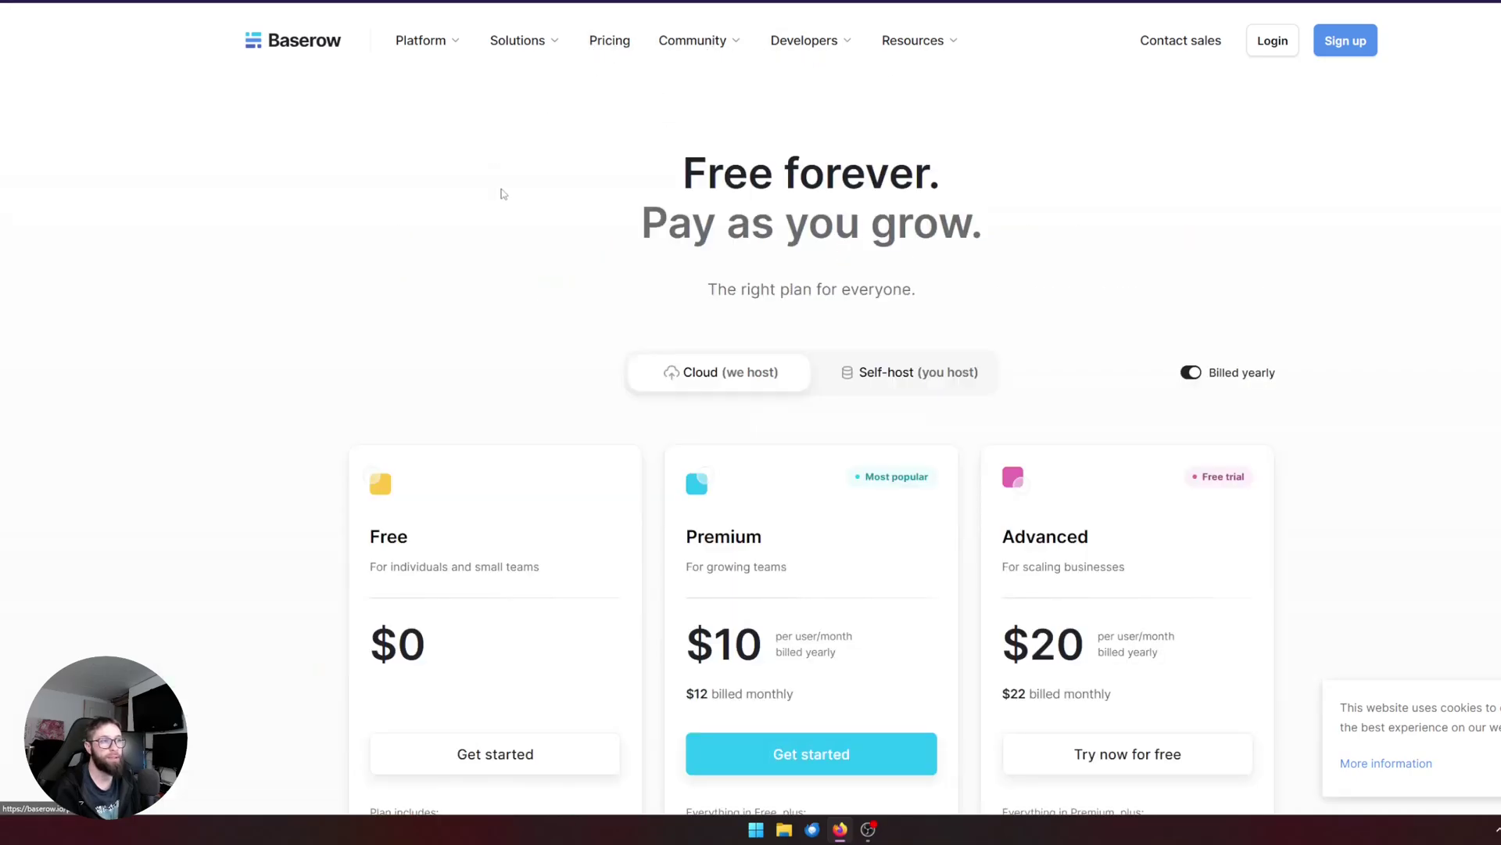
pyautogui.click(870, 379)
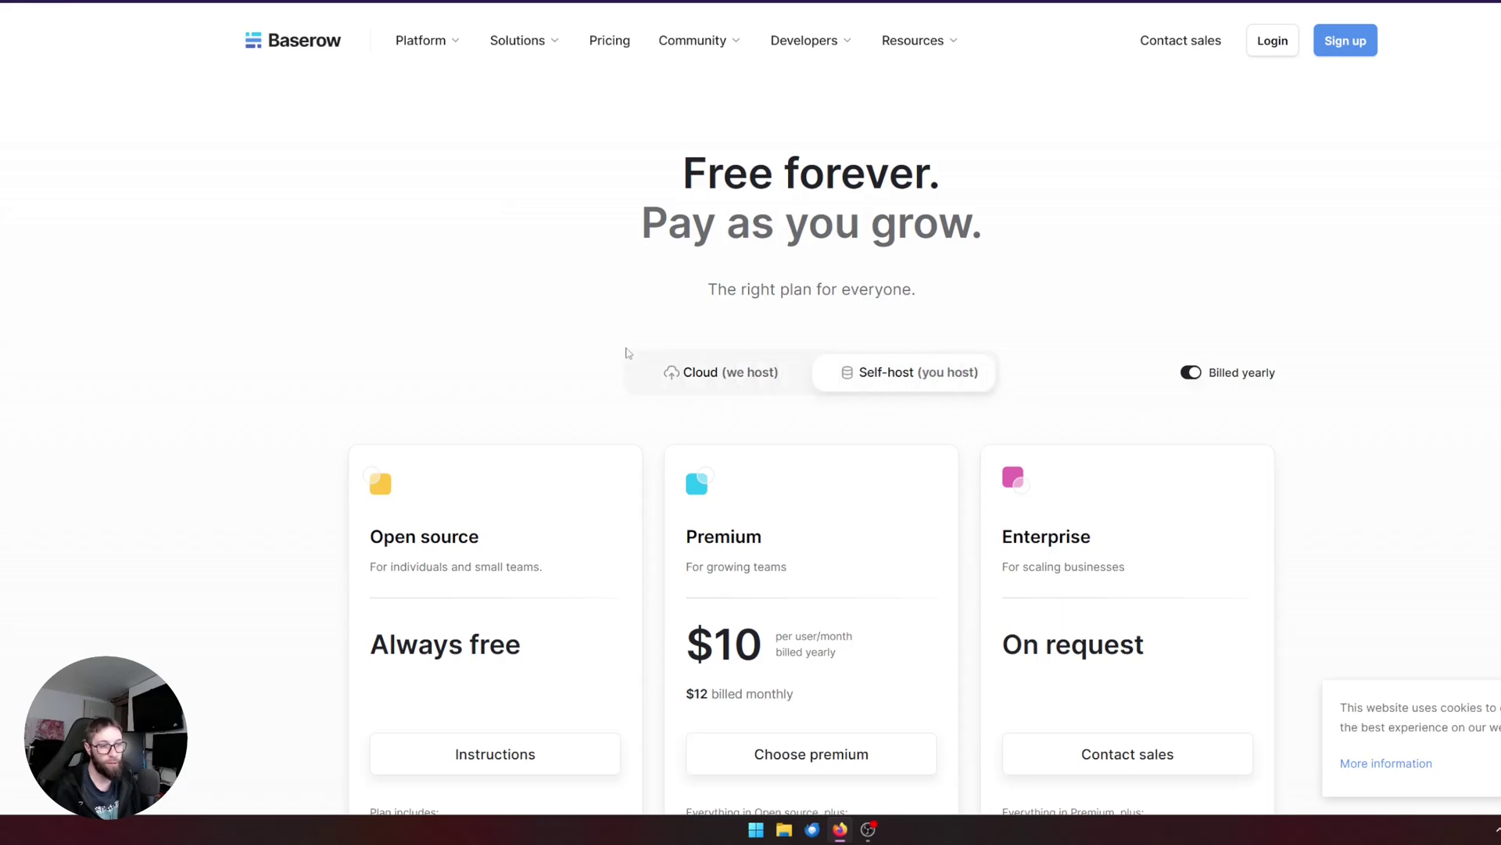
# Examine the self-hosted Open source plan's price and included features, such as databases, rows, storage and views, alongside the paid plans
pyautogui.scroll(-2, 626, 352)
pyautogui.moveTo(480, 347); pyautogui.dragTo(334, 350)
pyautogui.scroll(-3, 488, 429)
pyautogui.click(529, 452)
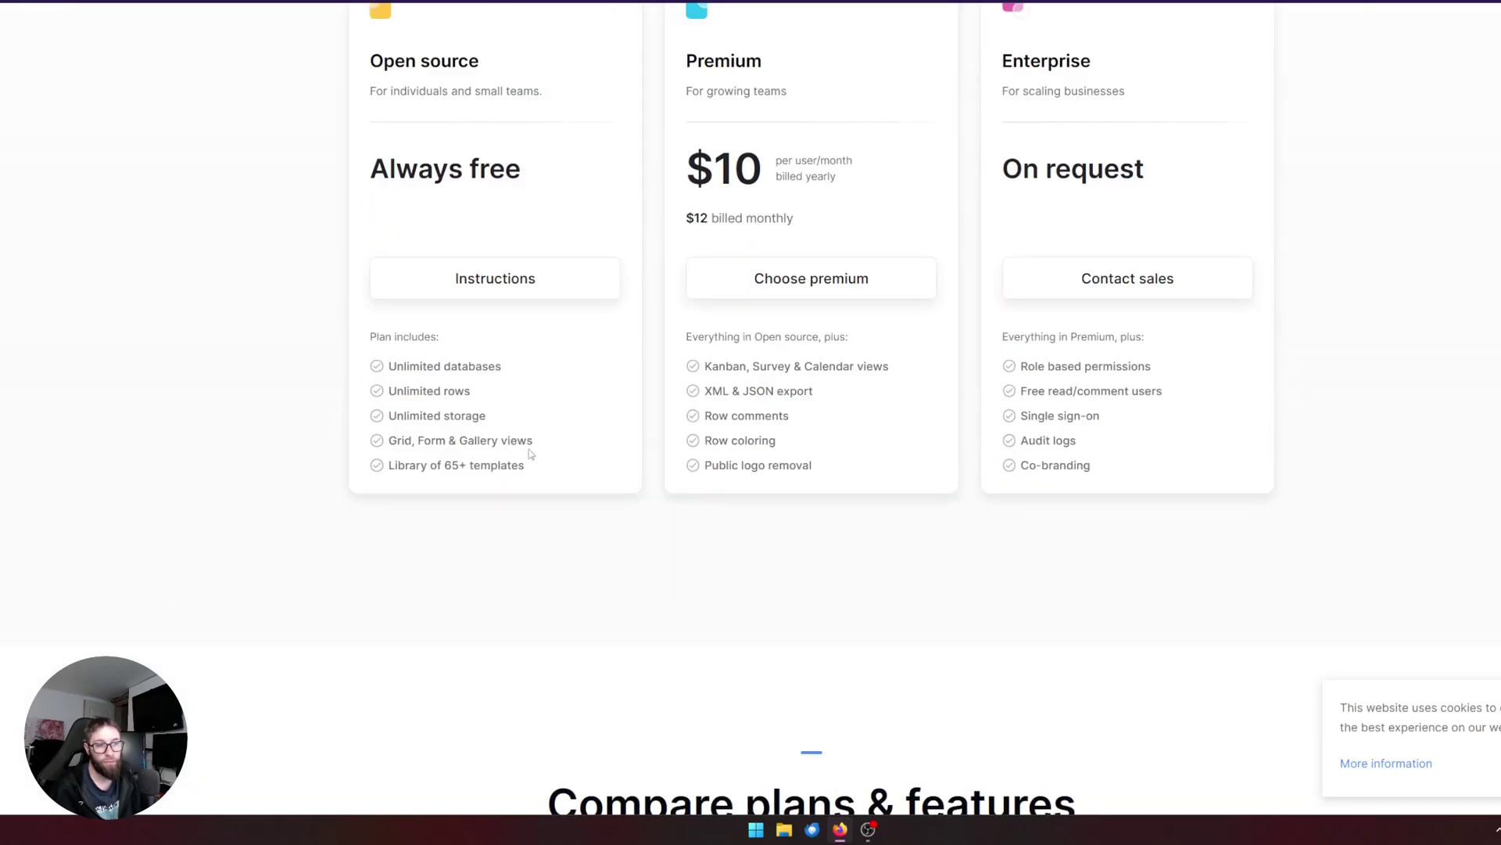
pyautogui.moveTo(439, 209); pyautogui.dragTo(429, 169)
pyautogui.click(432, 180)
pyautogui.doubleClick(469, 366)
pyautogui.click(469, 366)
pyautogui.moveTo(455, 413); pyautogui.dragTo(377, 372)
pyautogui.click(509, 426)
pyautogui.click(491, 390)
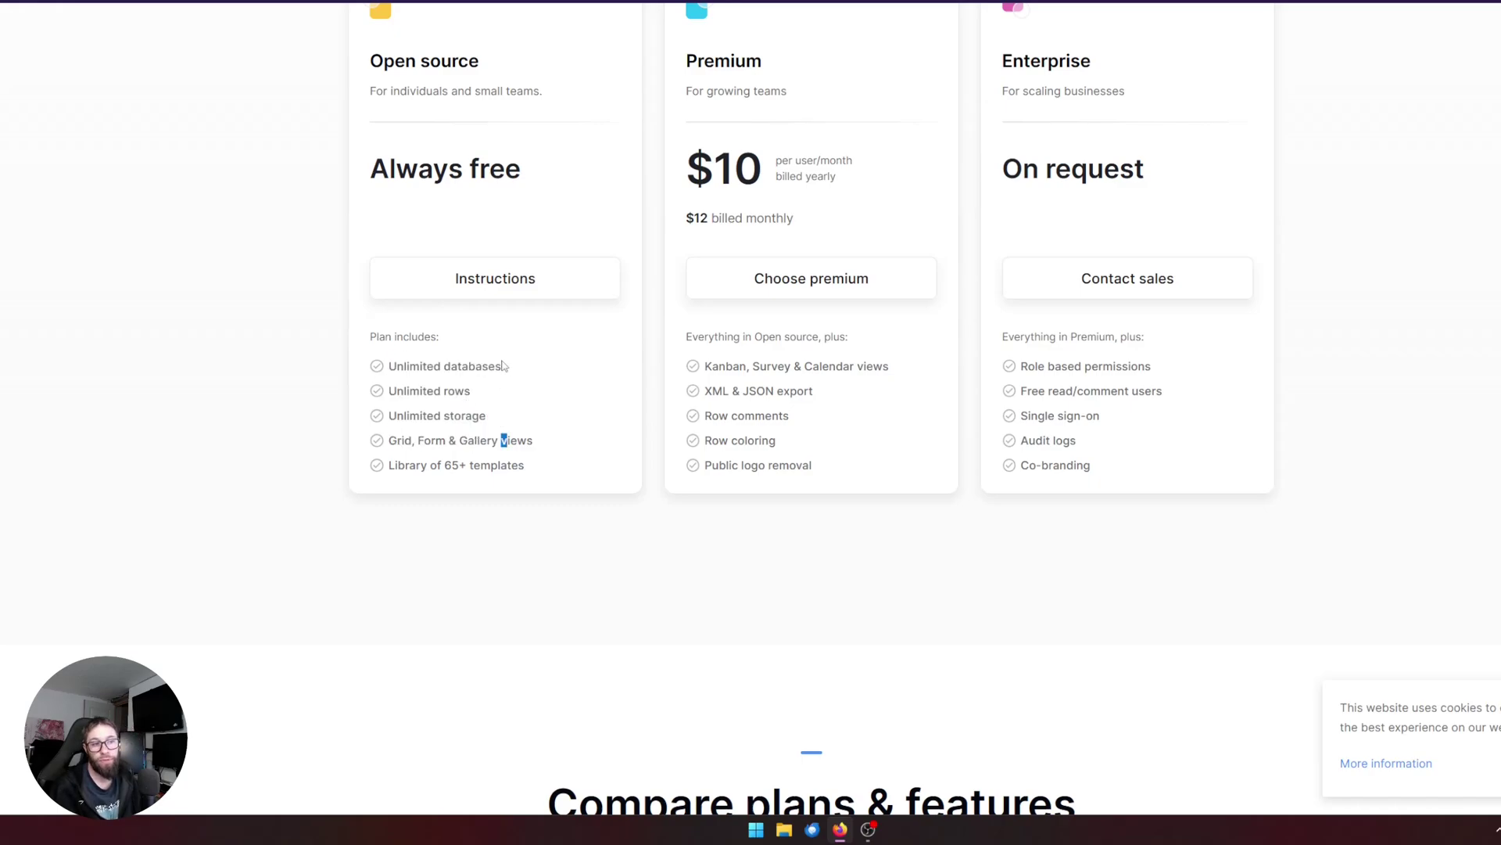
pyautogui.moveTo(506, 440); pyautogui.dragTo(451, 368)
pyautogui.click(511, 387)
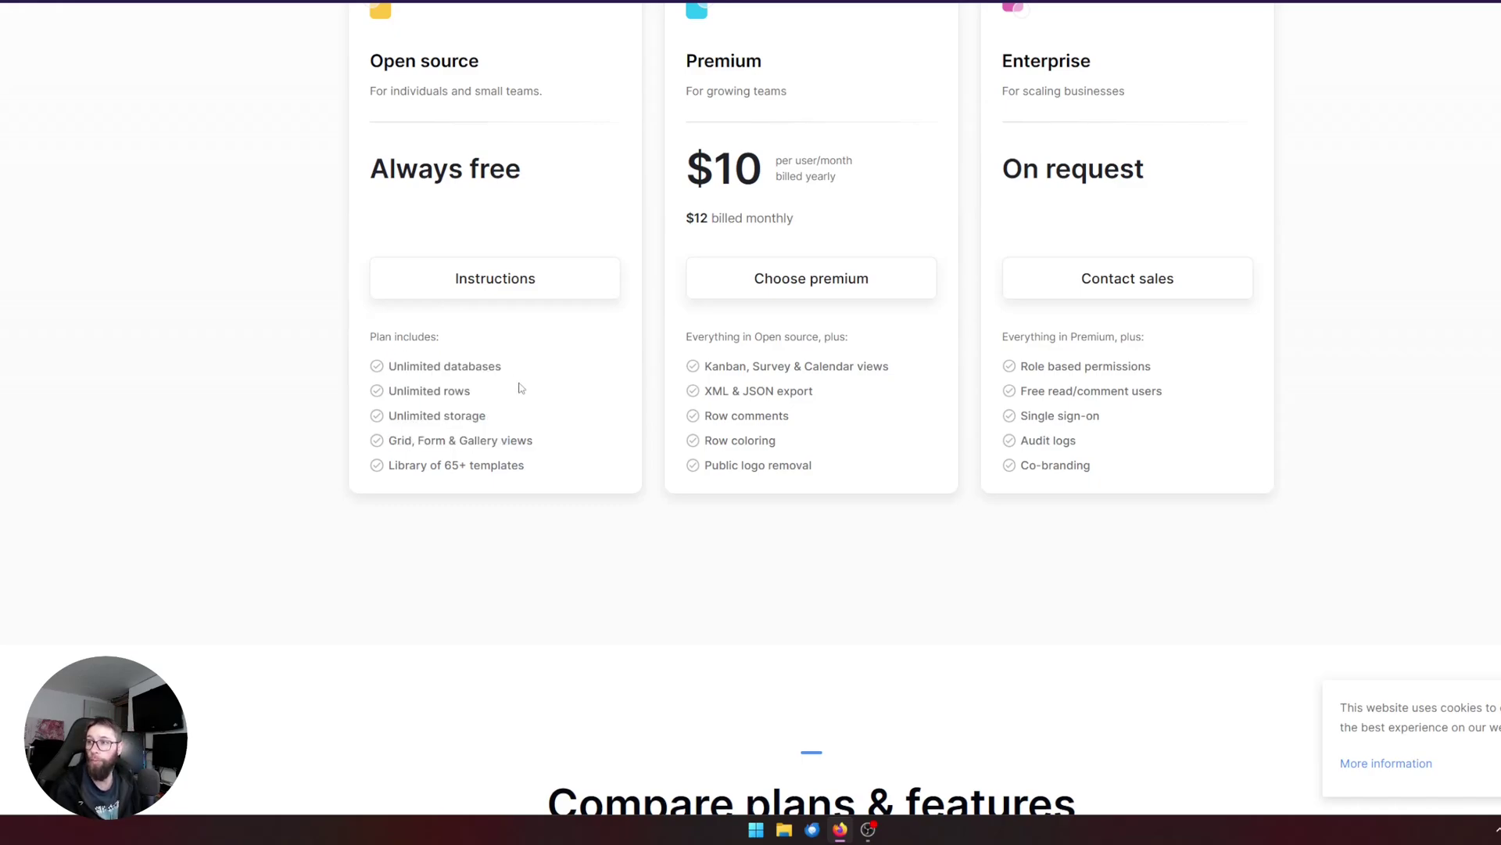
pyautogui.moveTo(506, 429); pyautogui.dragTo(387, 364)
pyautogui.click(537, 376)
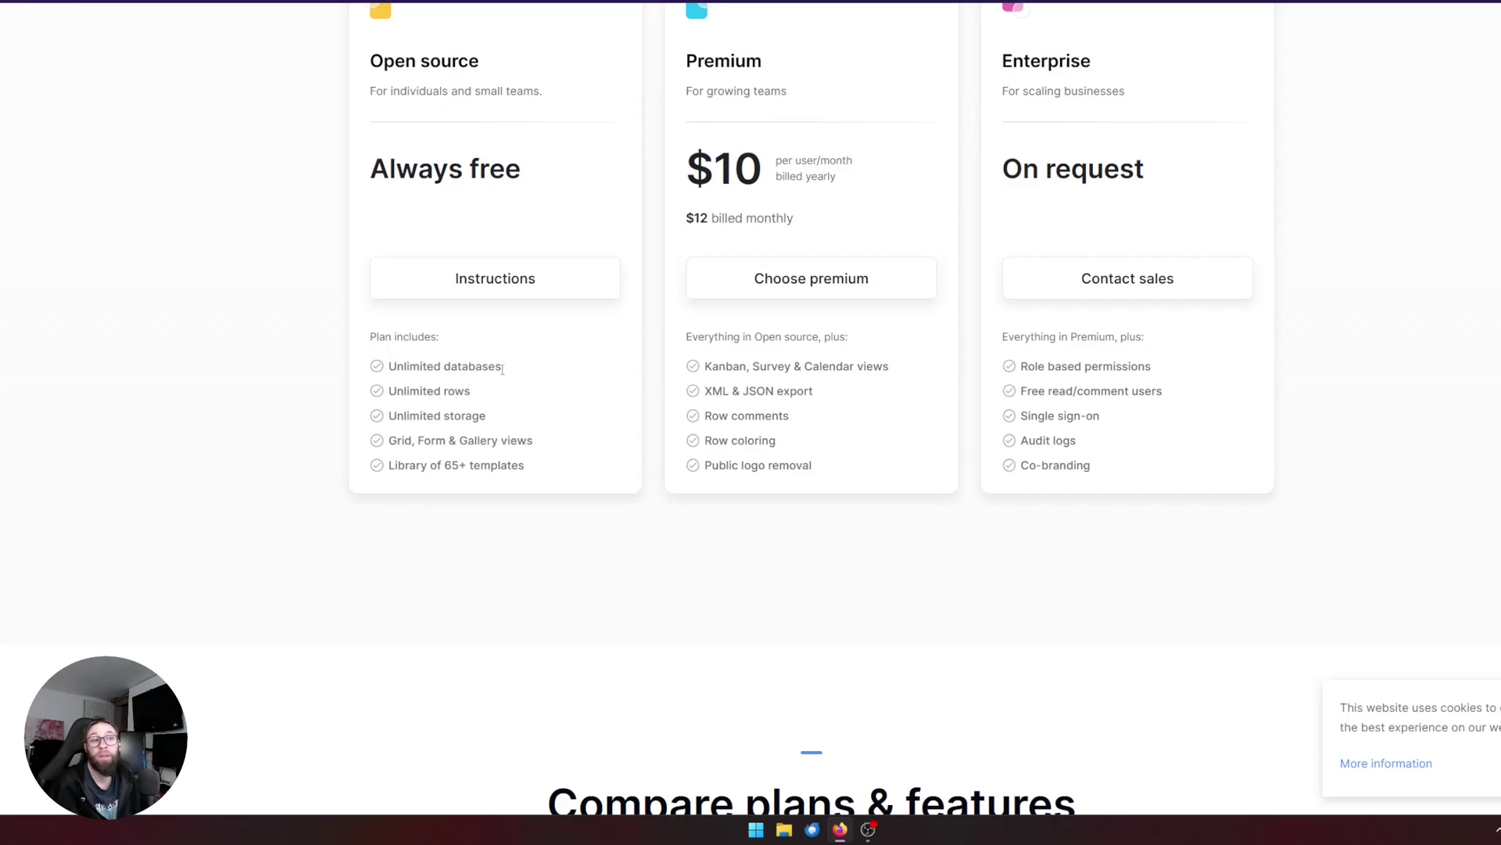
pyautogui.scroll(4, 526, 395)
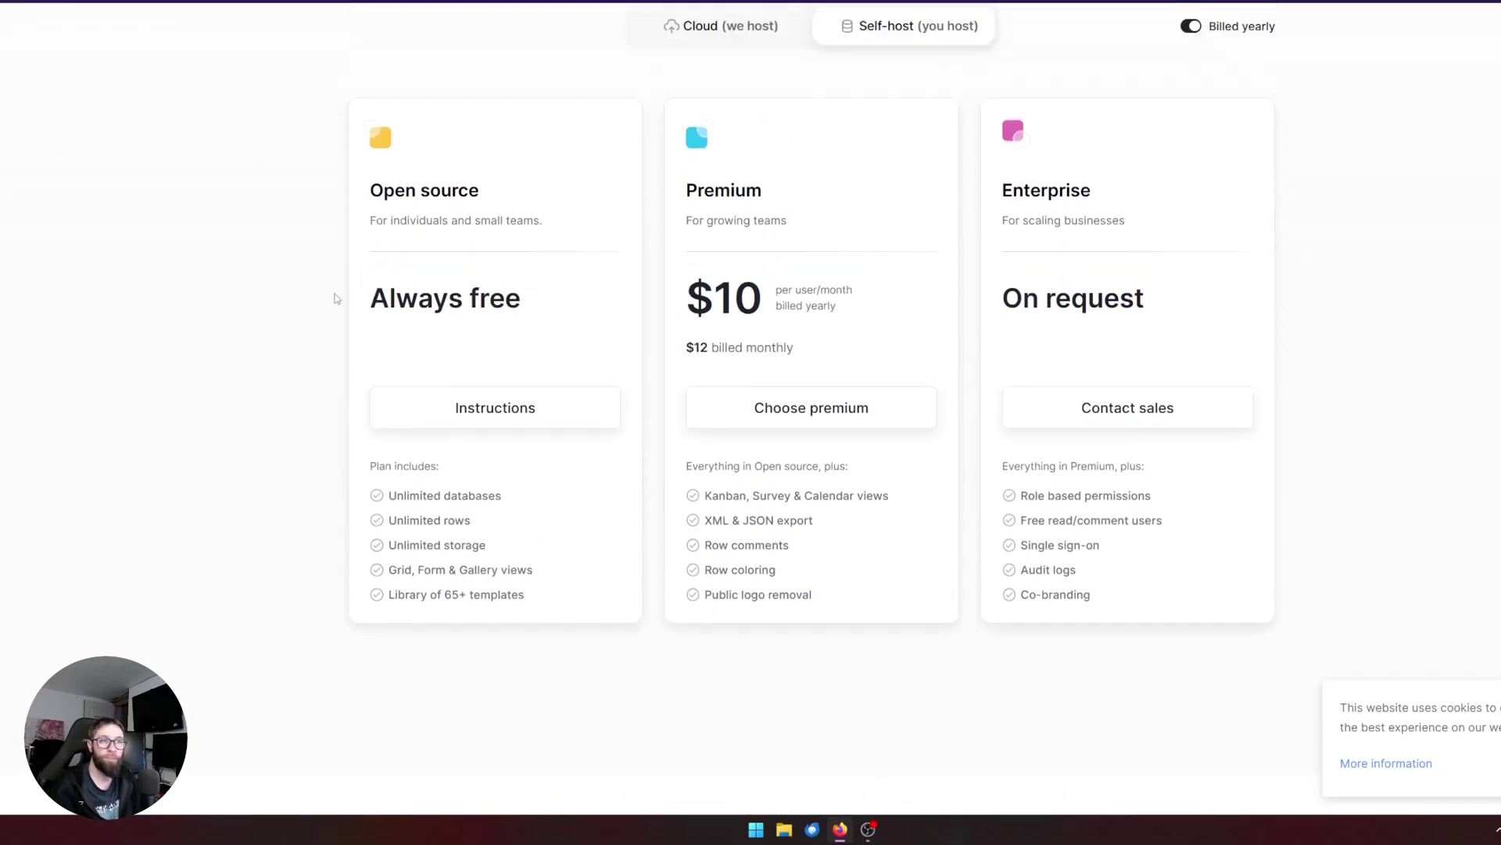